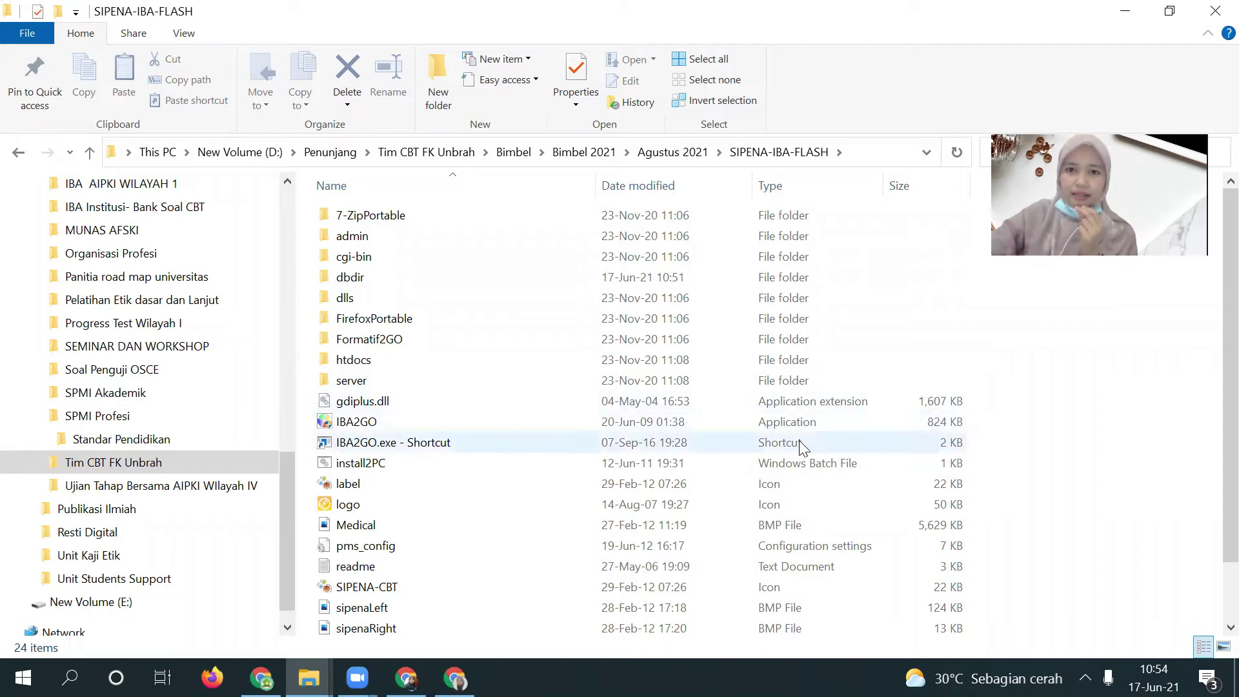
# Launch IBA2GO from the SIPENA-IBA-FLASH folder and dismiss the Server2Go notification
pyautogui.click(427, 426)
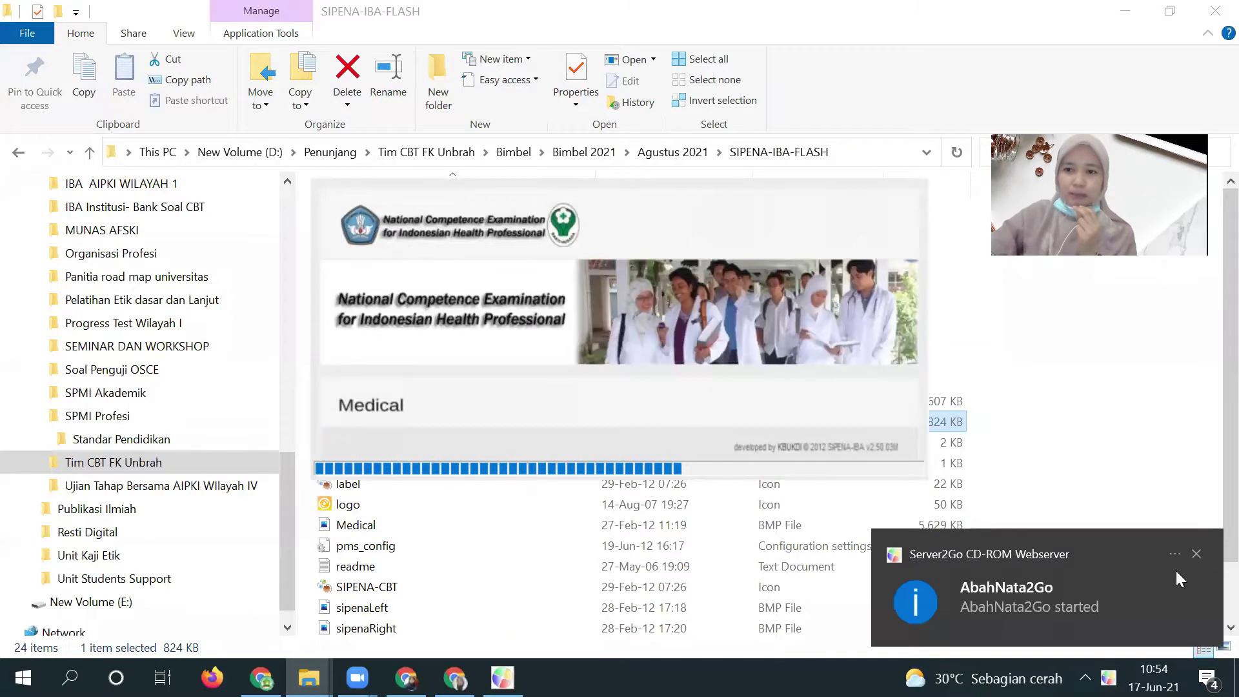
pyautogui.click(1195, 553)
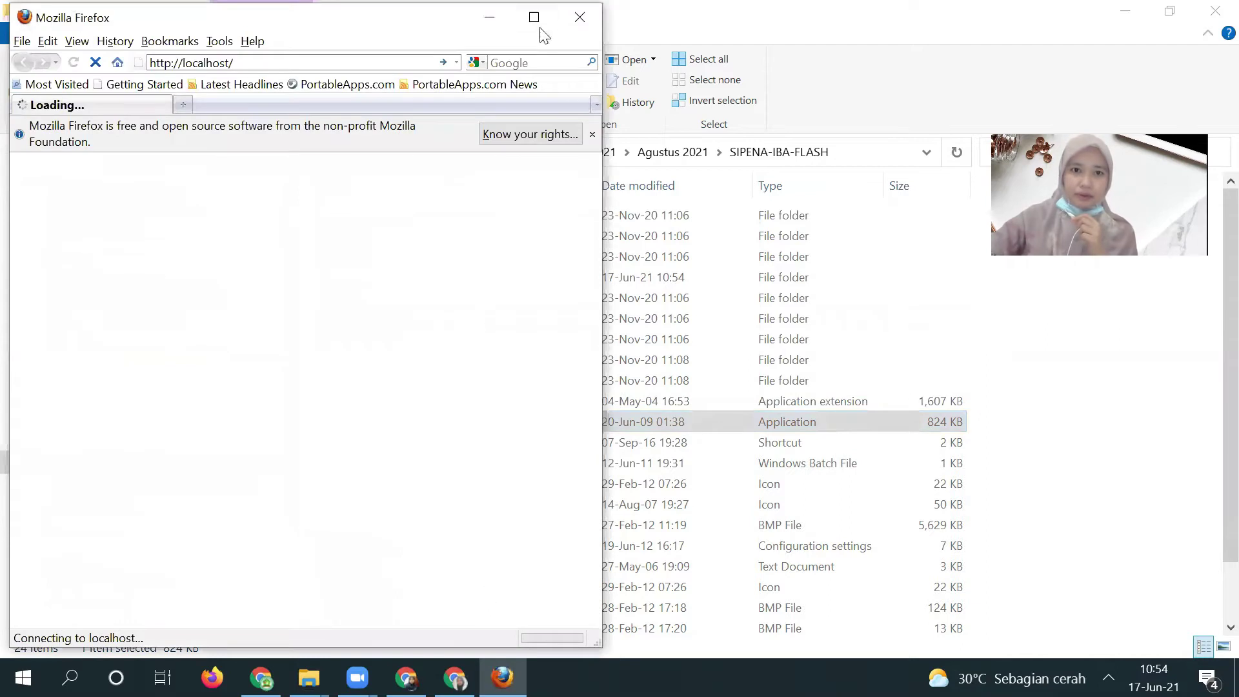
# Maximize Firefox, log in with the account username and password, and accept the welcome alert
pyautogui.click(537, 19)
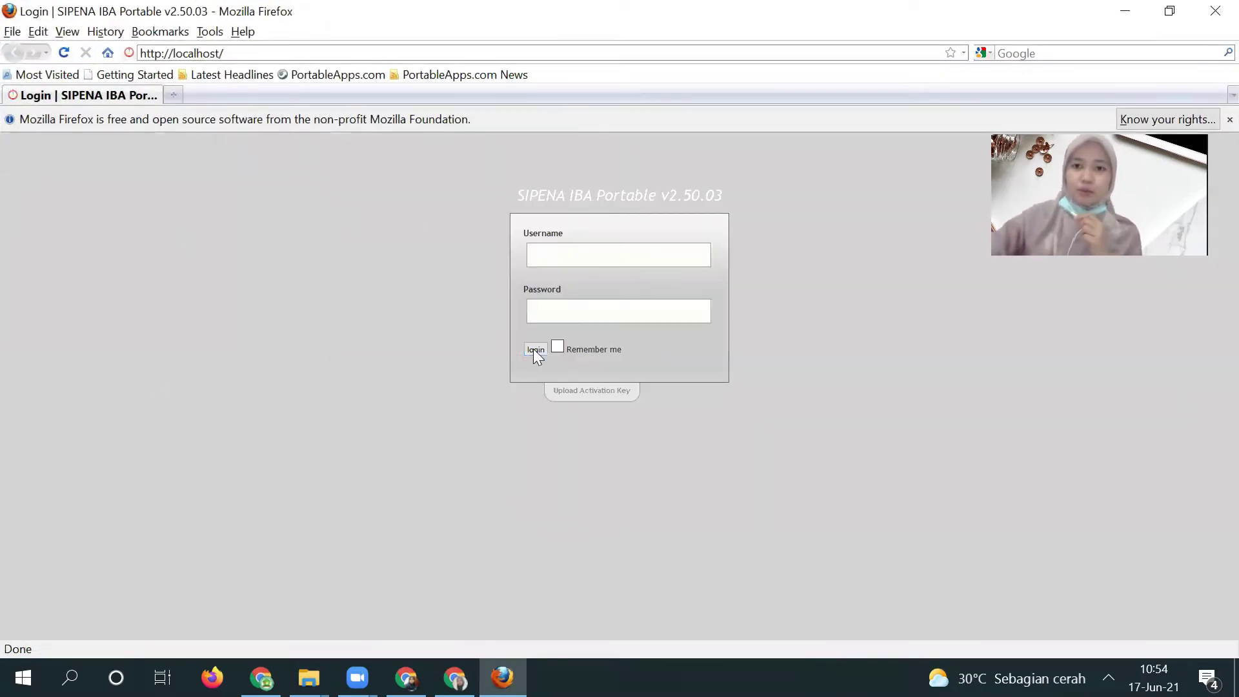
pyautogui.click(561, 265)
pyautogui.write('m')
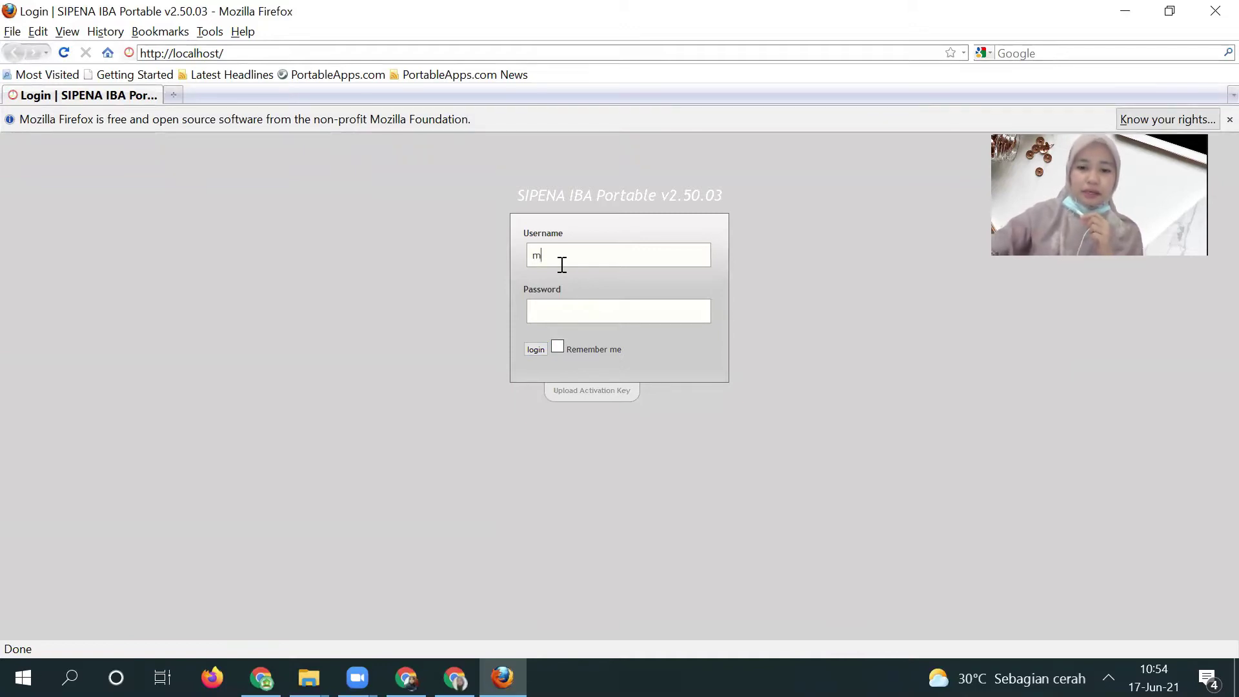
pyautogui.write('ur')
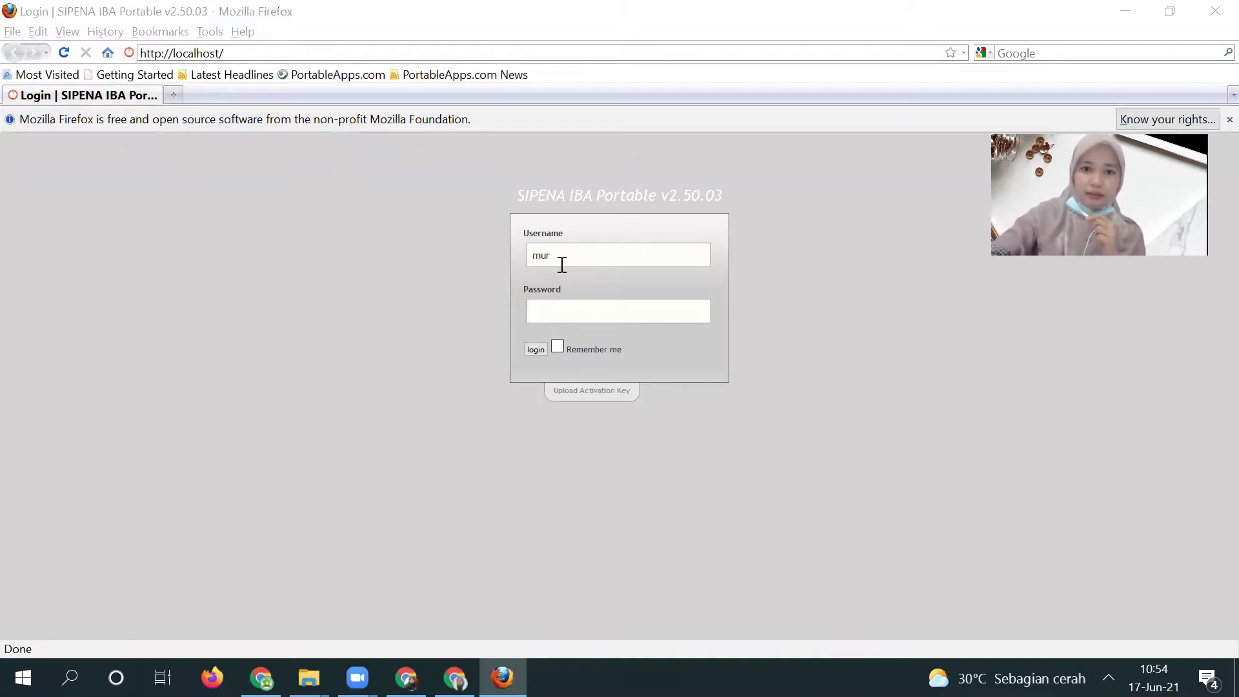
pyautogui.click(562, 265)
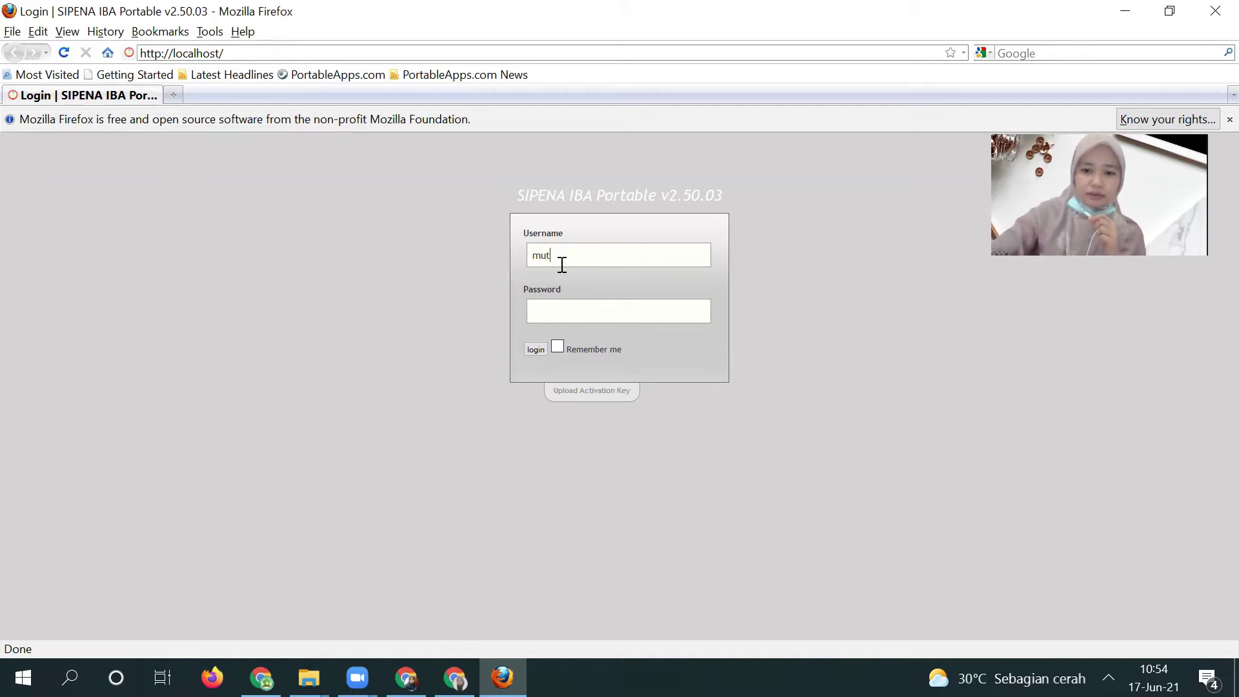
pyautogui.click(555, 308)
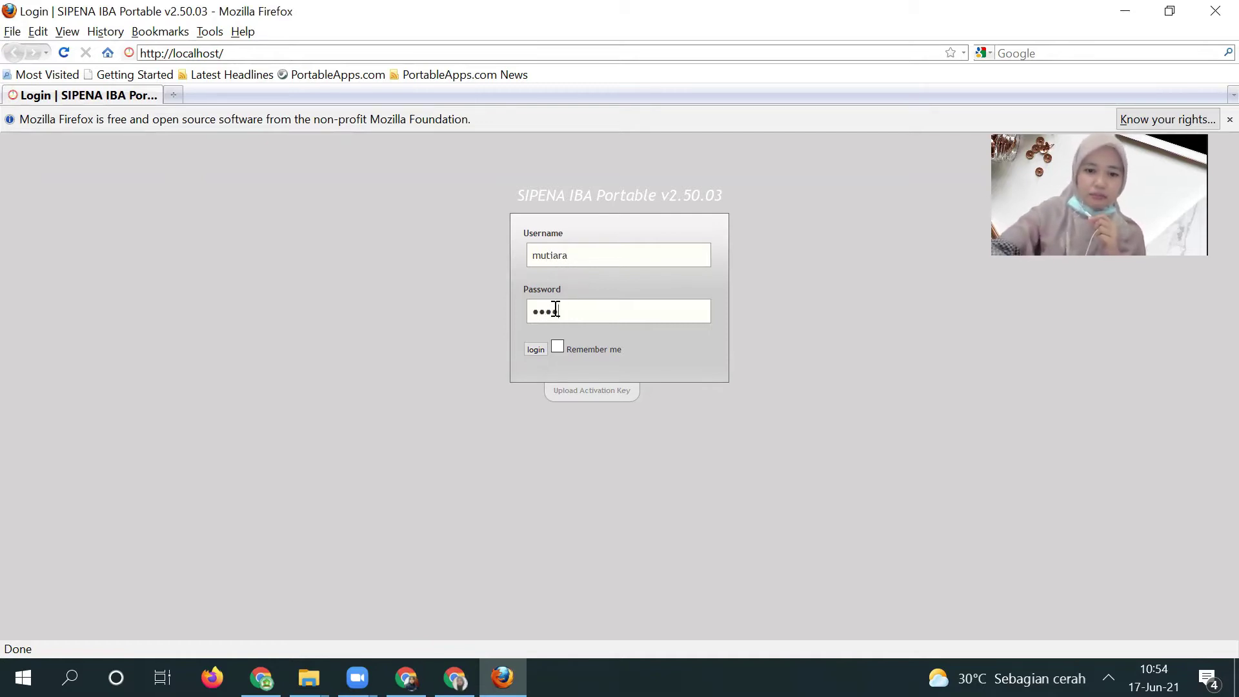
pyautogui.click(535, 350)
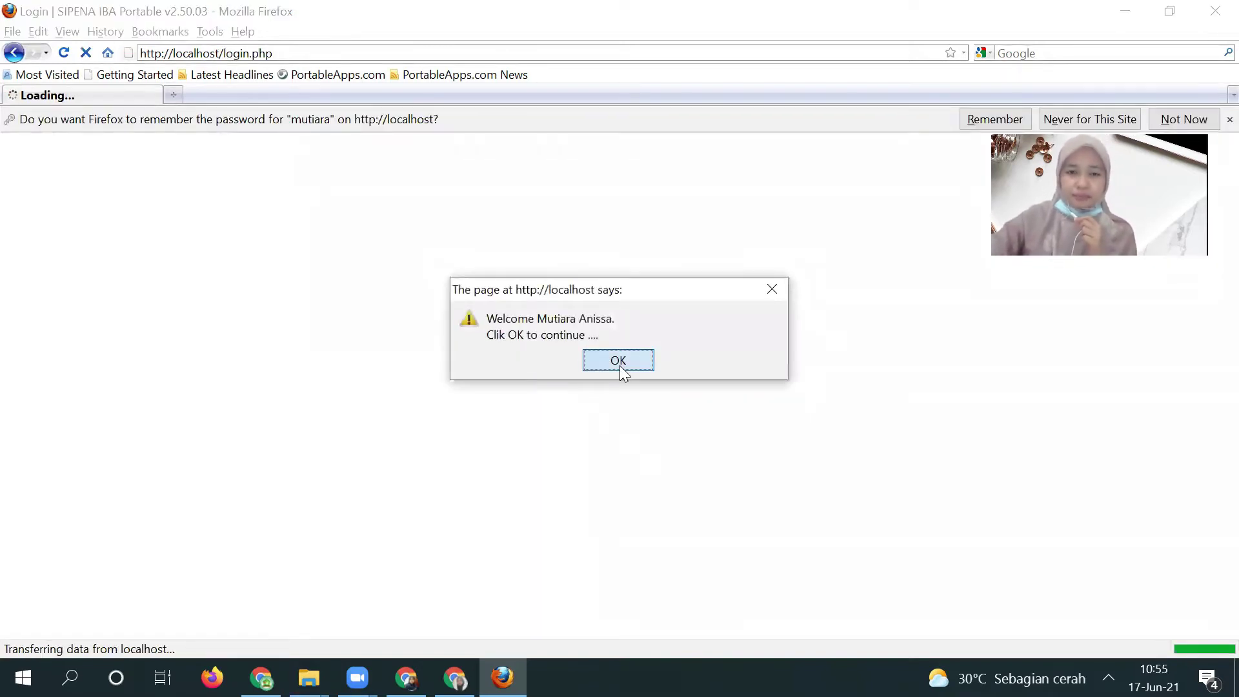
pyautogui.click(617, 366)
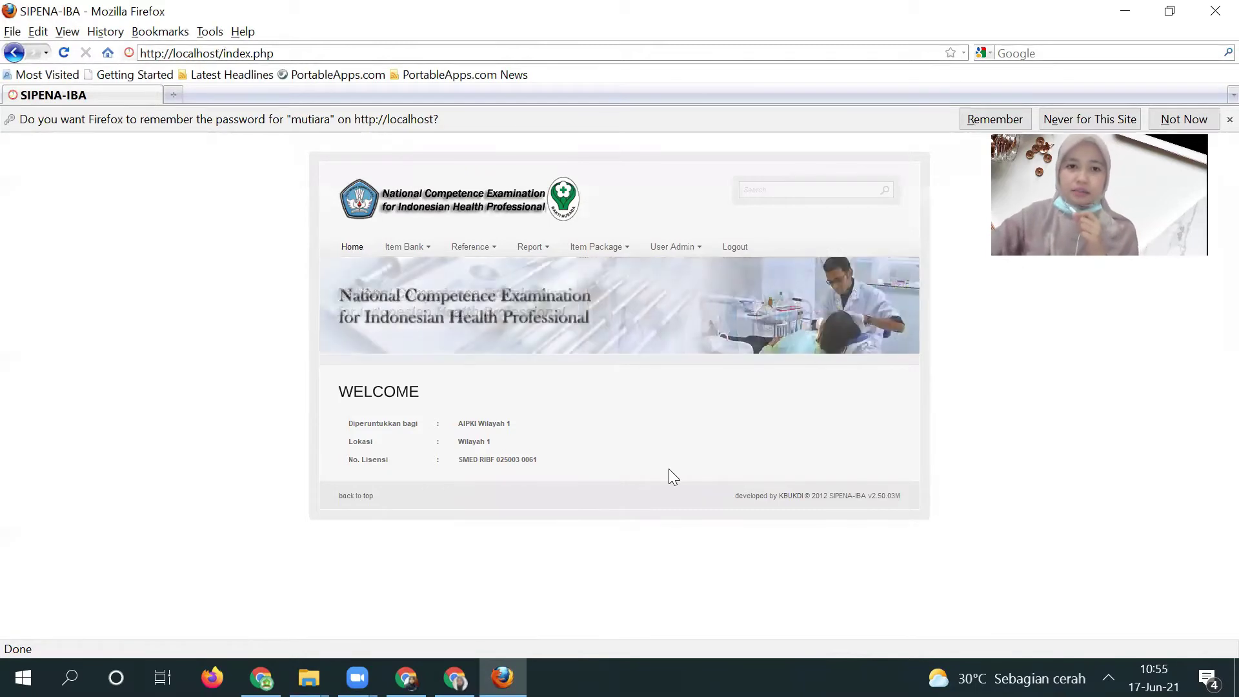
# Open Data Pengguna from the User Admin menu to show the Biodata list
pyautogui.moveTo(409, 246)
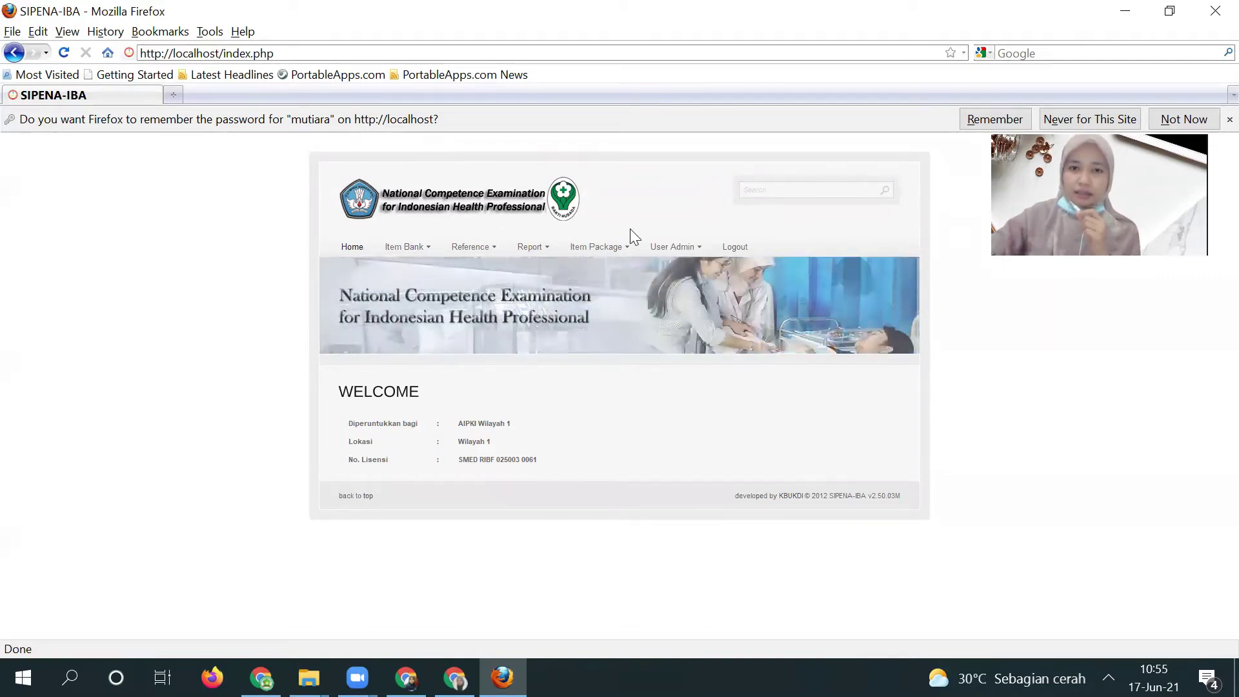
pyautogui.moveTo(624, 249)
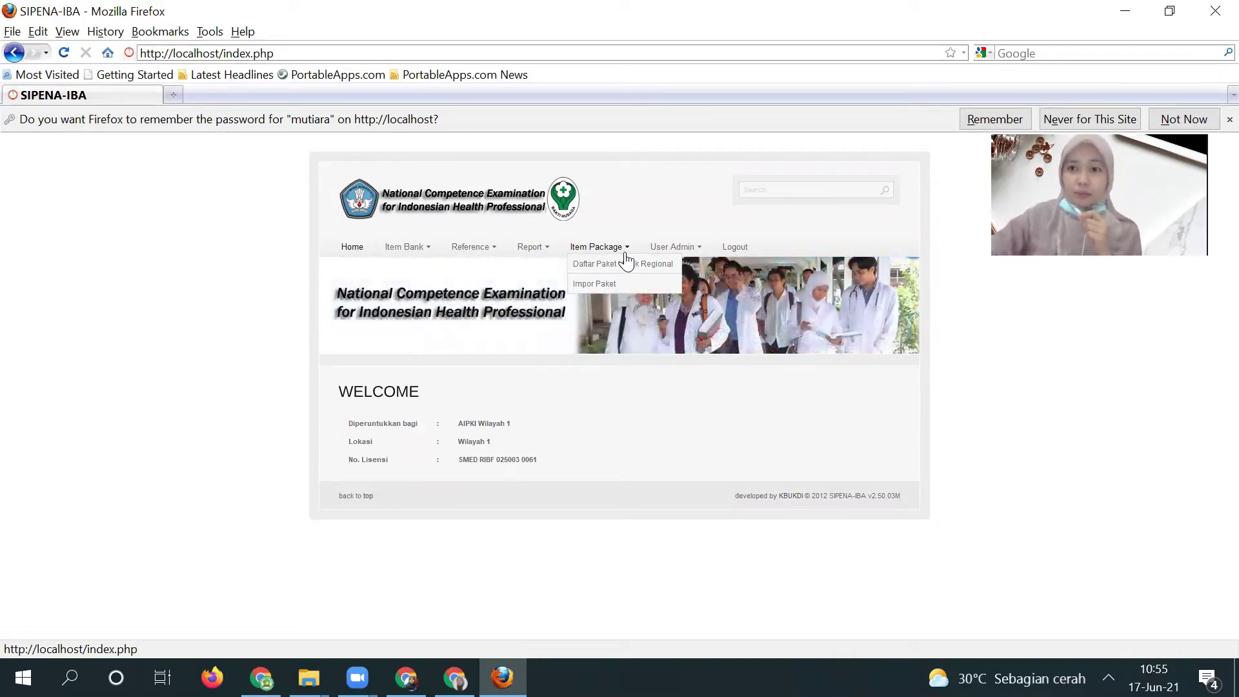
pyautogui.click(696, 257)
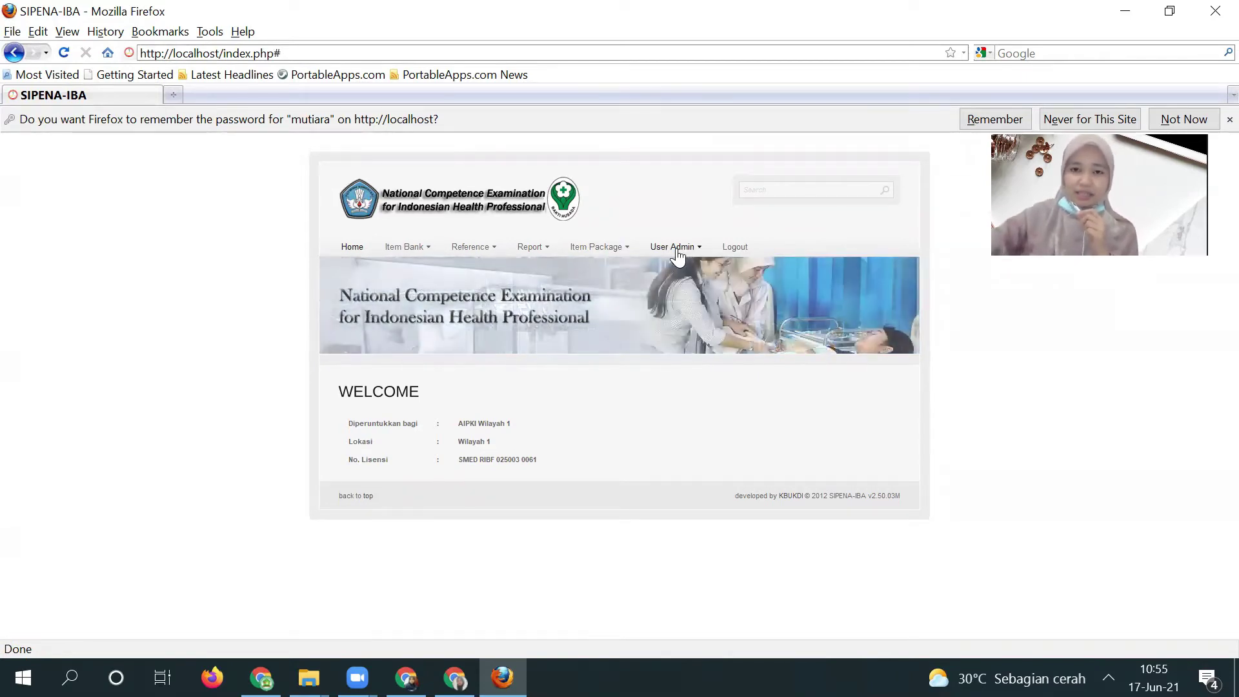
pyautogui.click(698, 253)
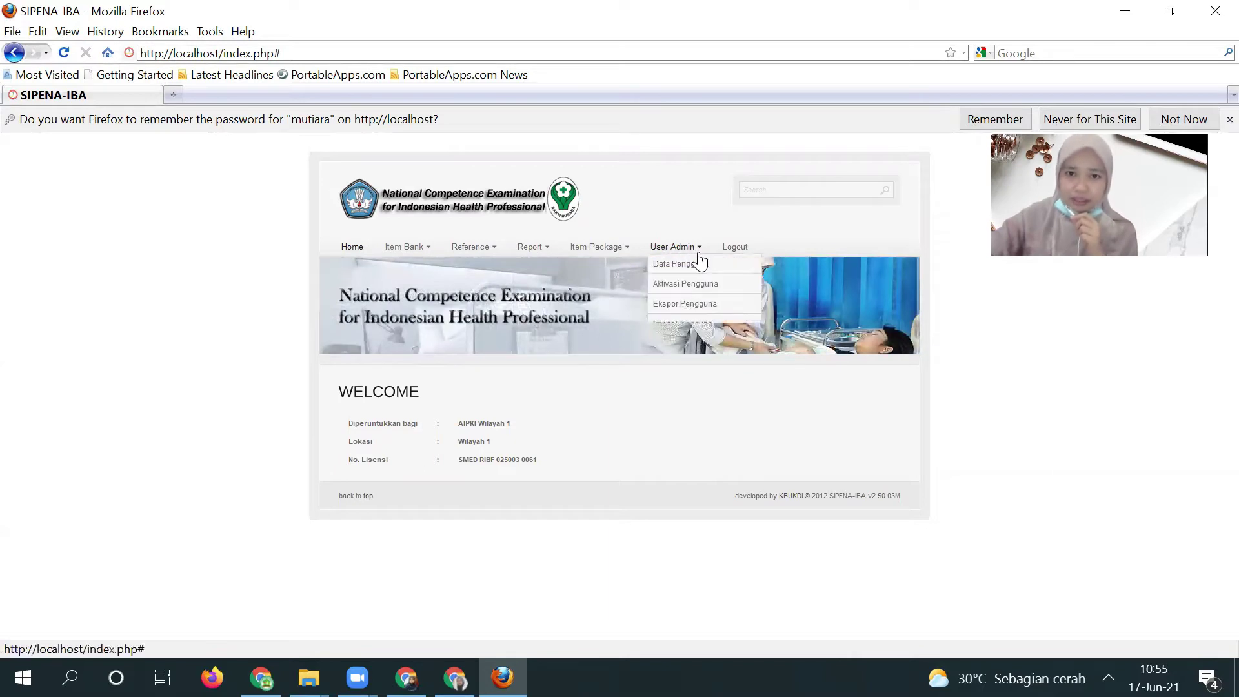
pyautogui.click(699, 271)
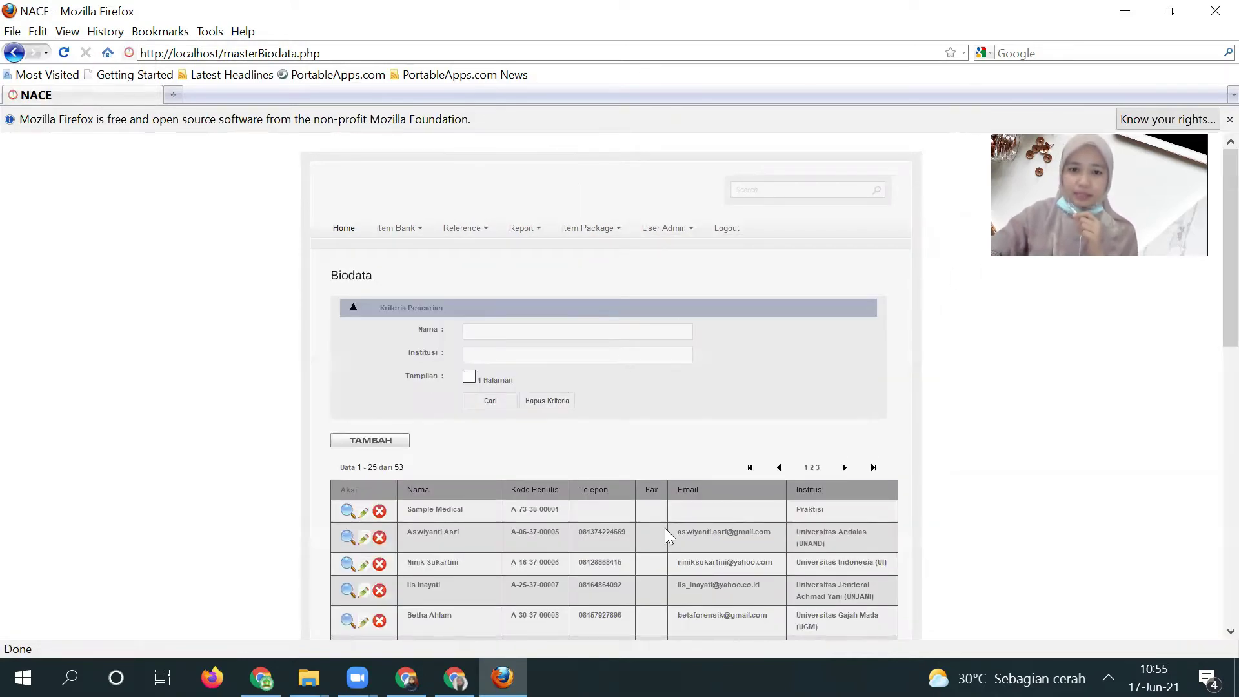
# Add a new Biodata entry with Penulis and Reviewer ticked and the person's name in Nama
pyautogui.click(363, 441)
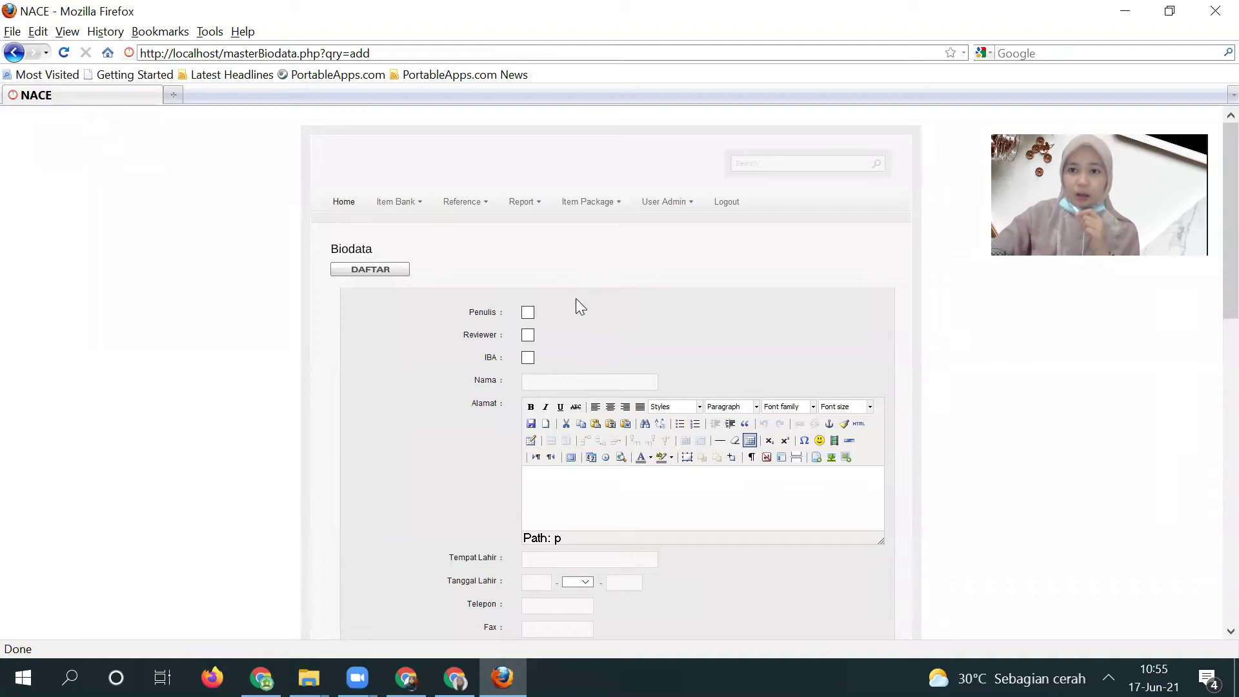
pyautogui.click(526, 314)
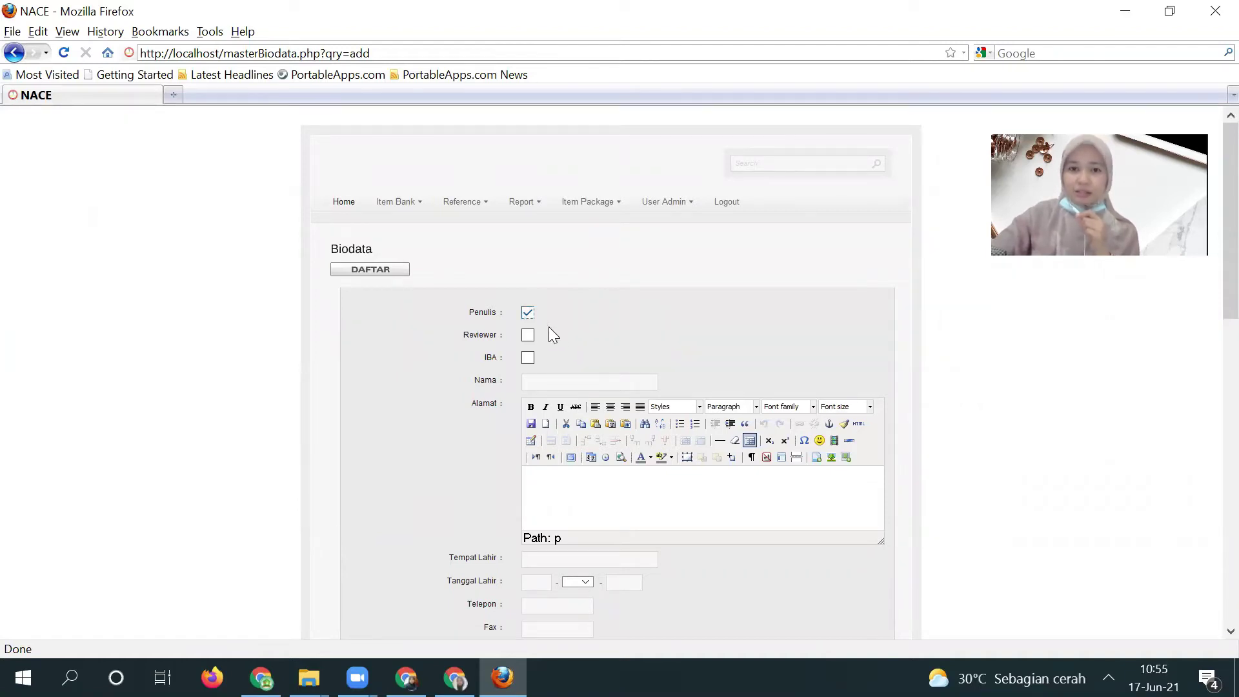
pyautogui.click(527, 336)
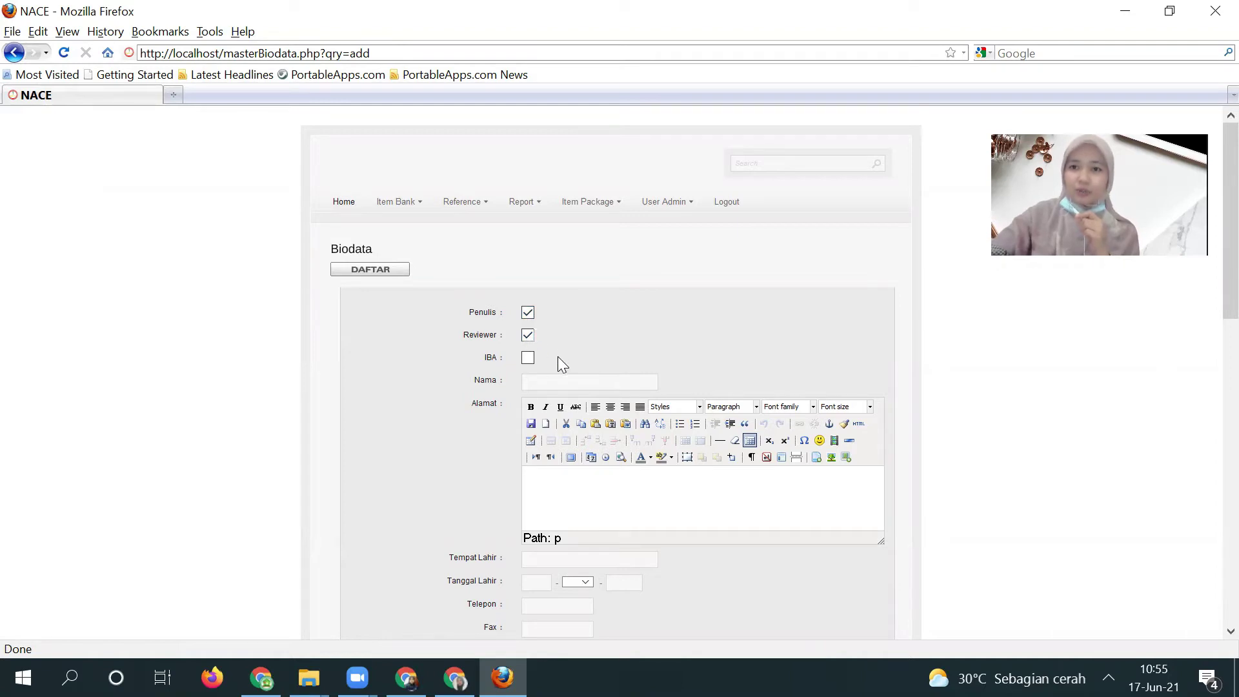
pyautogui.click(541, 380)
pyautogui.write('dr A')
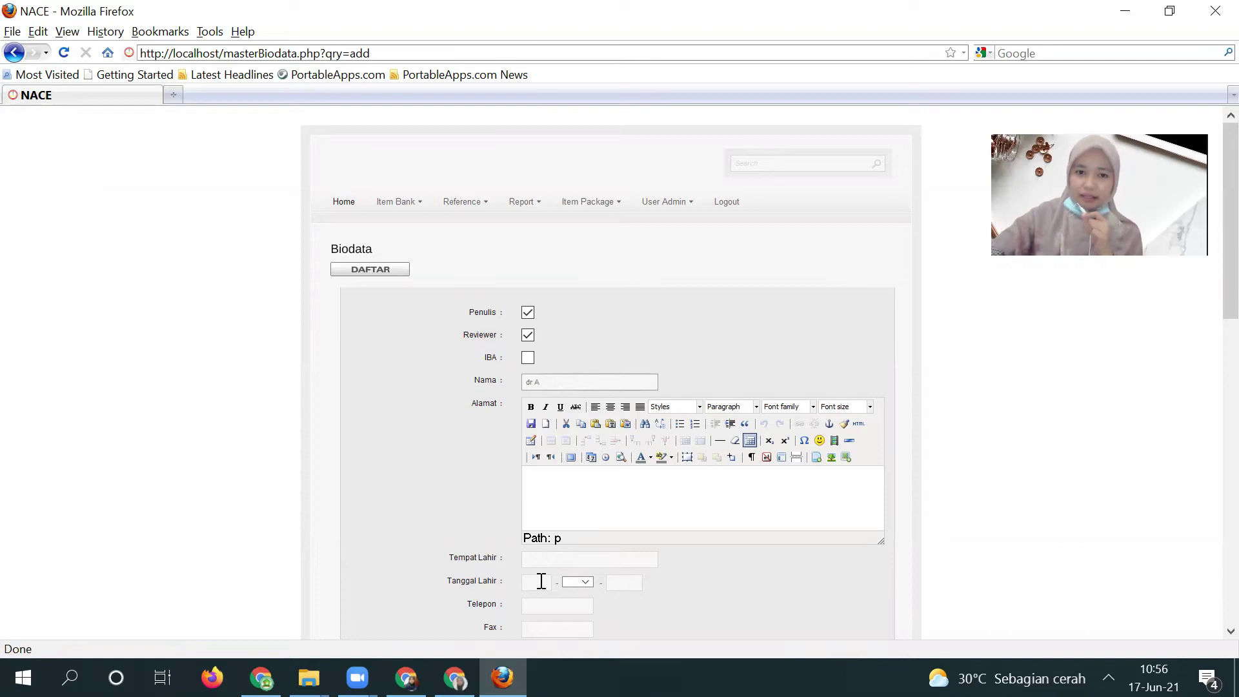
# Set Institusi to Universitas Baiturahmah (UNBRAH) and Bidang Keahlian to MEU / MERDU
pyautogui.scroll(-2, 1209, 265)
pyautogui.scroll(-3, 1211, 309)
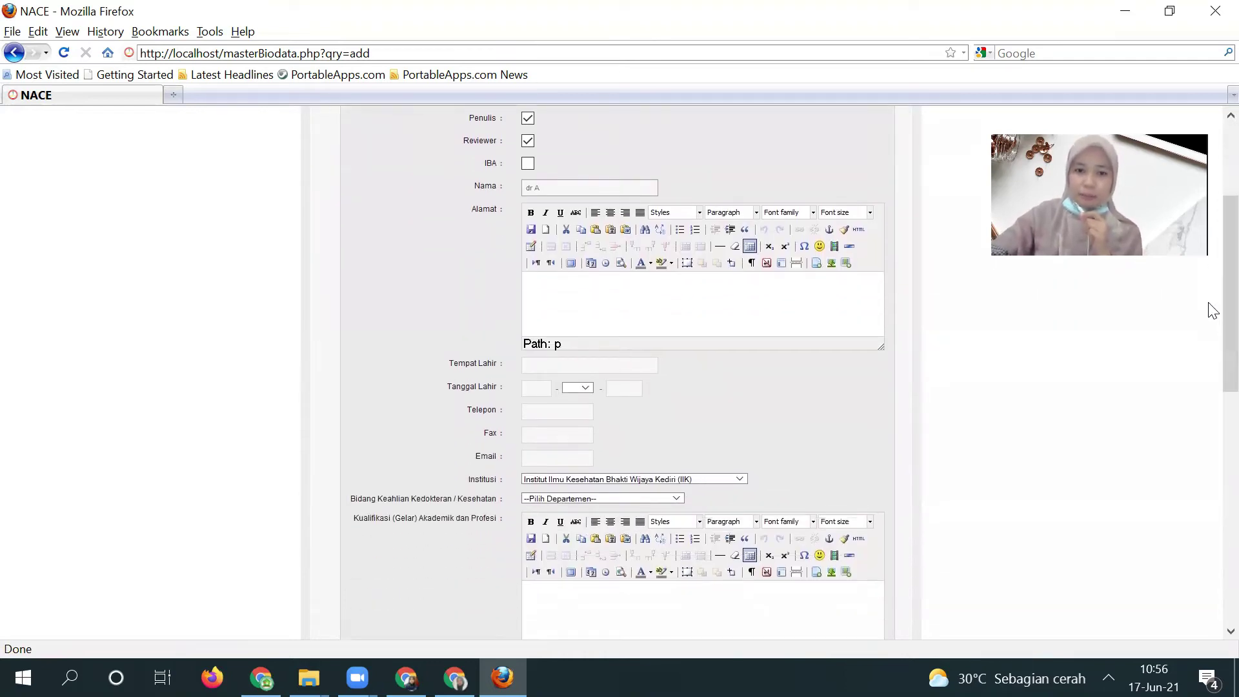
pyautogui.click(740, 479)
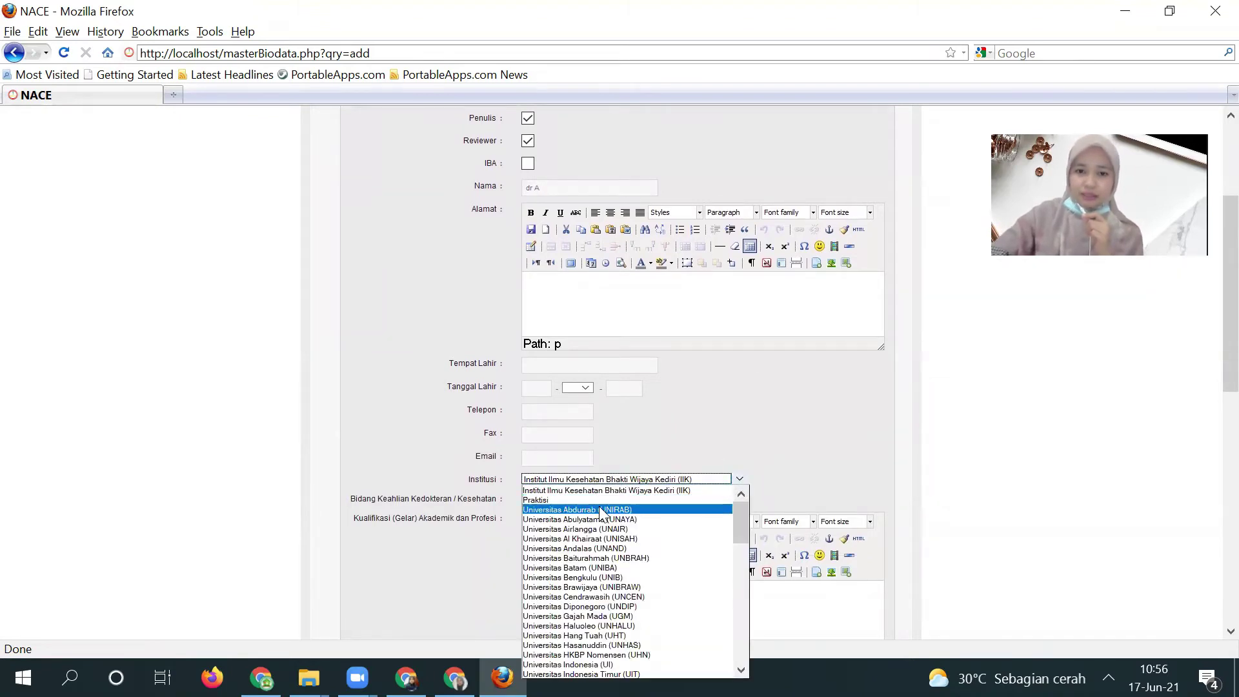
pyautogui.click(597, 559)
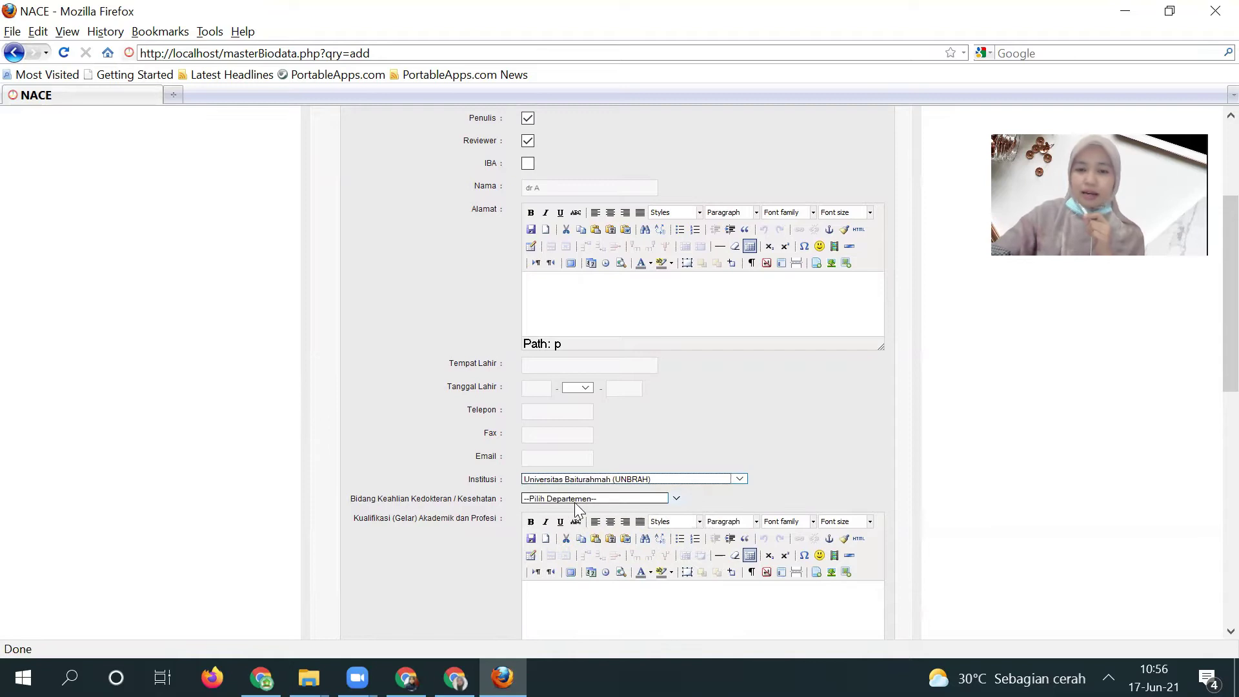
pyautogui.click(574, 502)
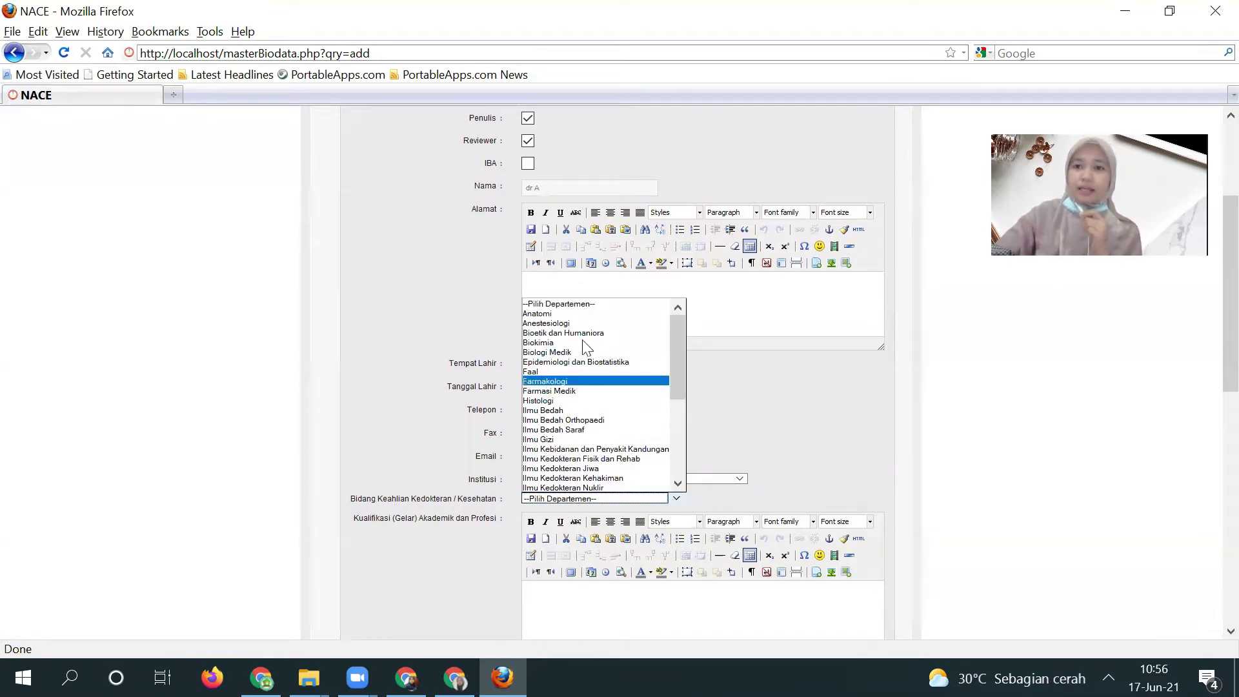
pyautogui.moveTo(680, 366); pyautogui.dragTo(671, 435)
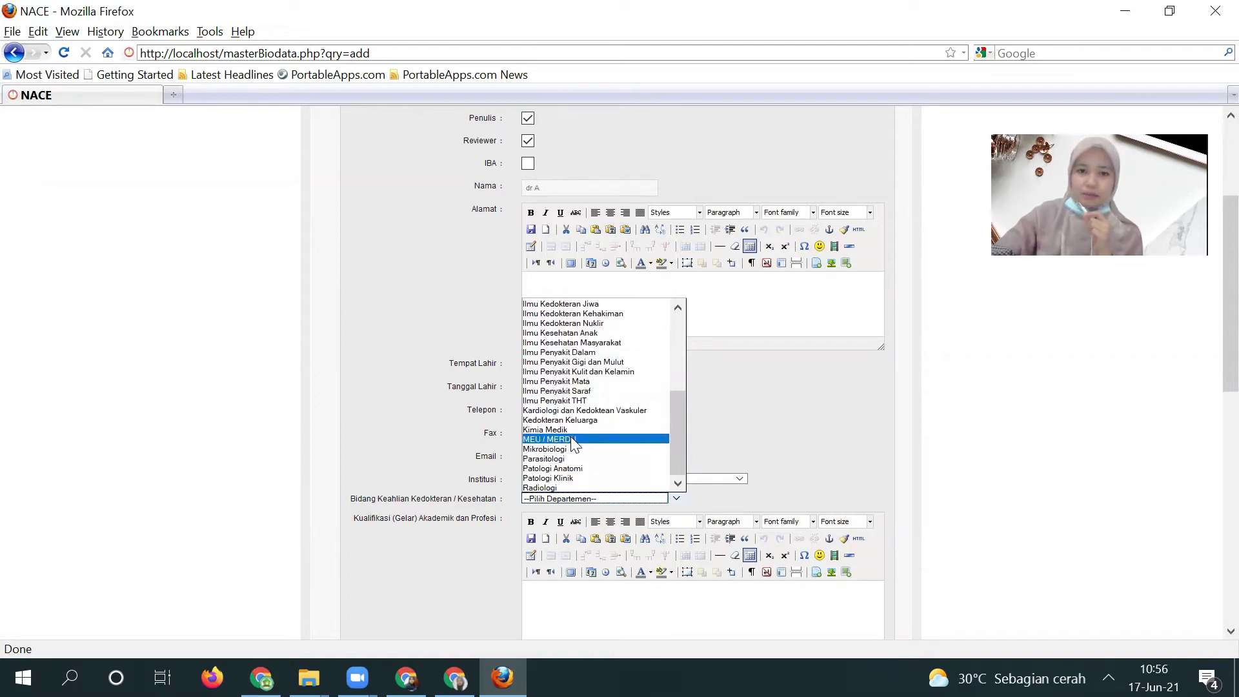
pyautogui.click(610, 439)
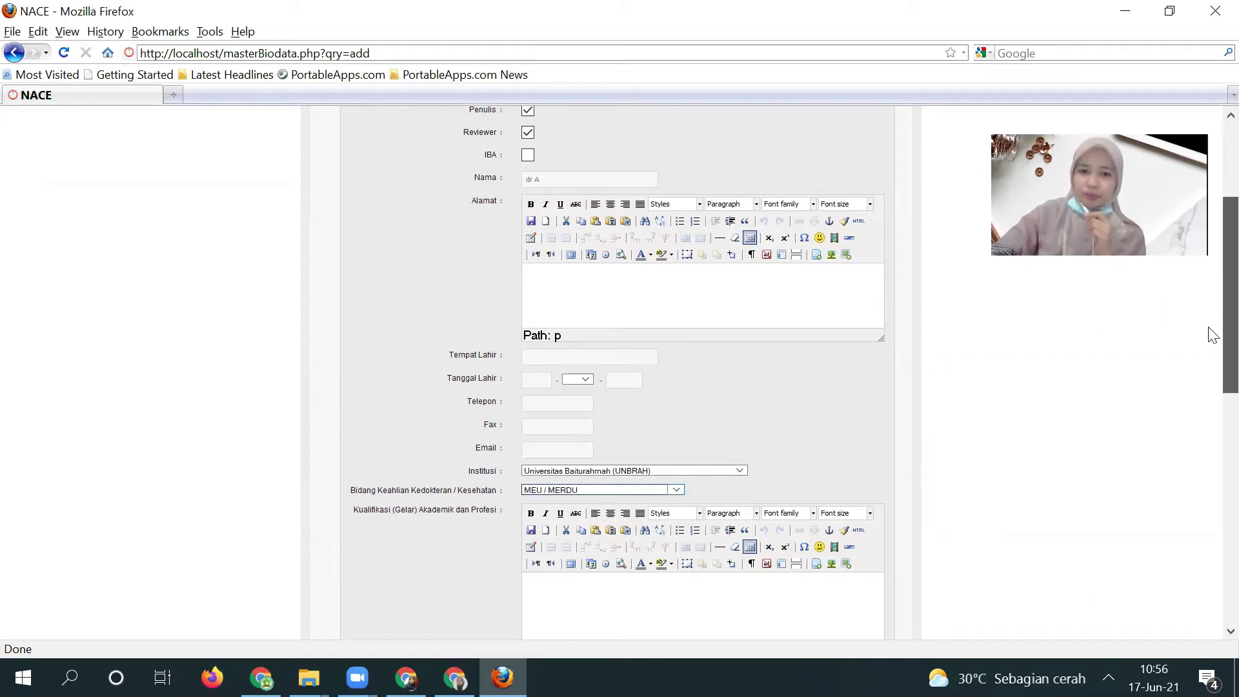
# Keep Tipe User and Level as Administrator and save the new Biodata record
pyautogui.scroll(-5, 1208, 381)
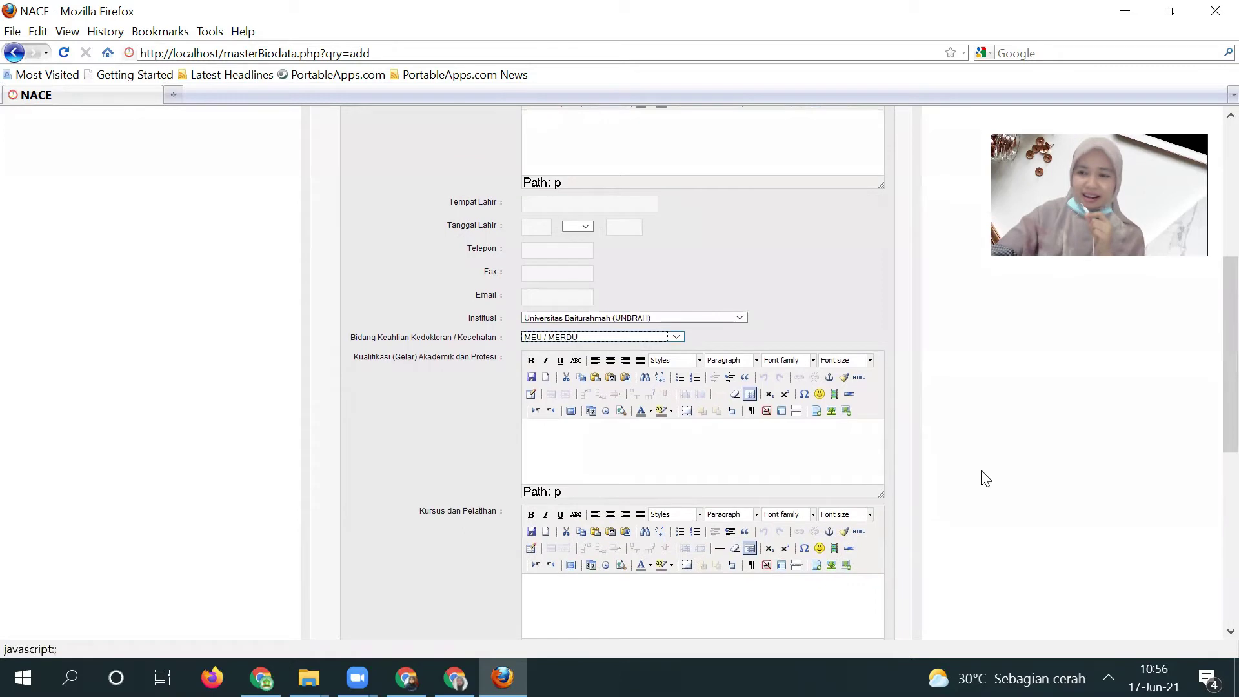
pyautogui.moveTo(1208, 445); pyautogui.dragTo(1209, 581)
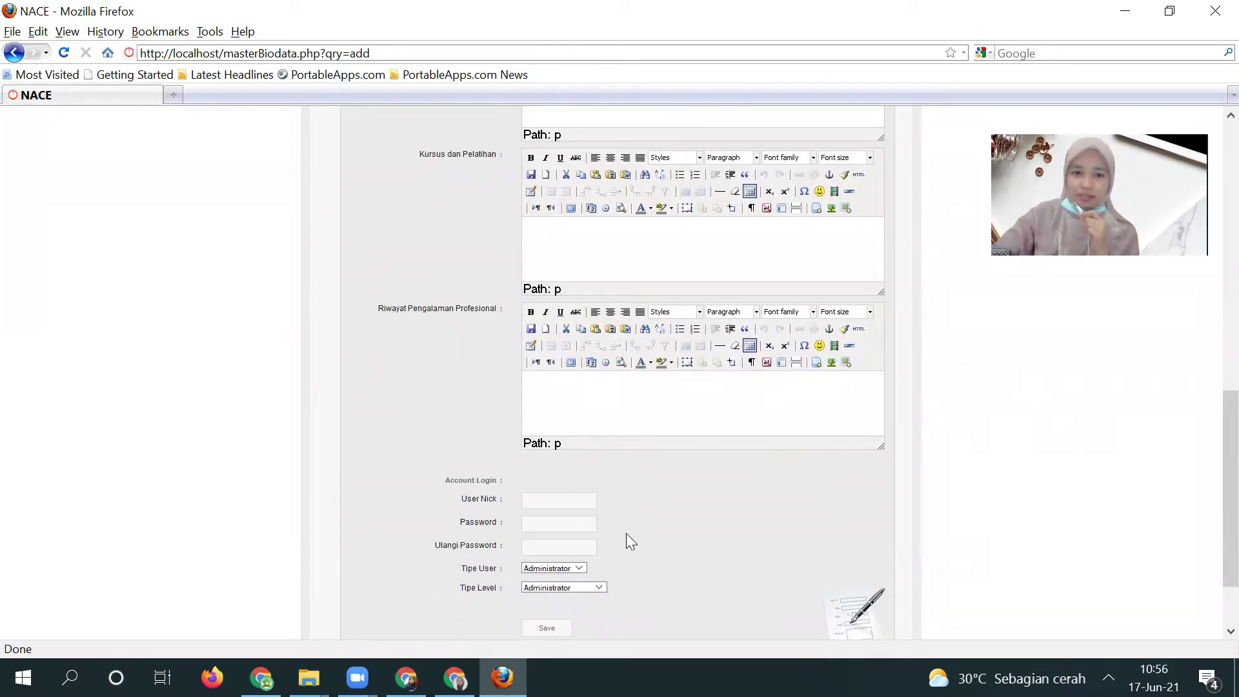
pyautogui.click(579, 569)
pyautogui.click(581, 578)
pyautogui.click(596, 588)
pyautogui.click(597, 591)
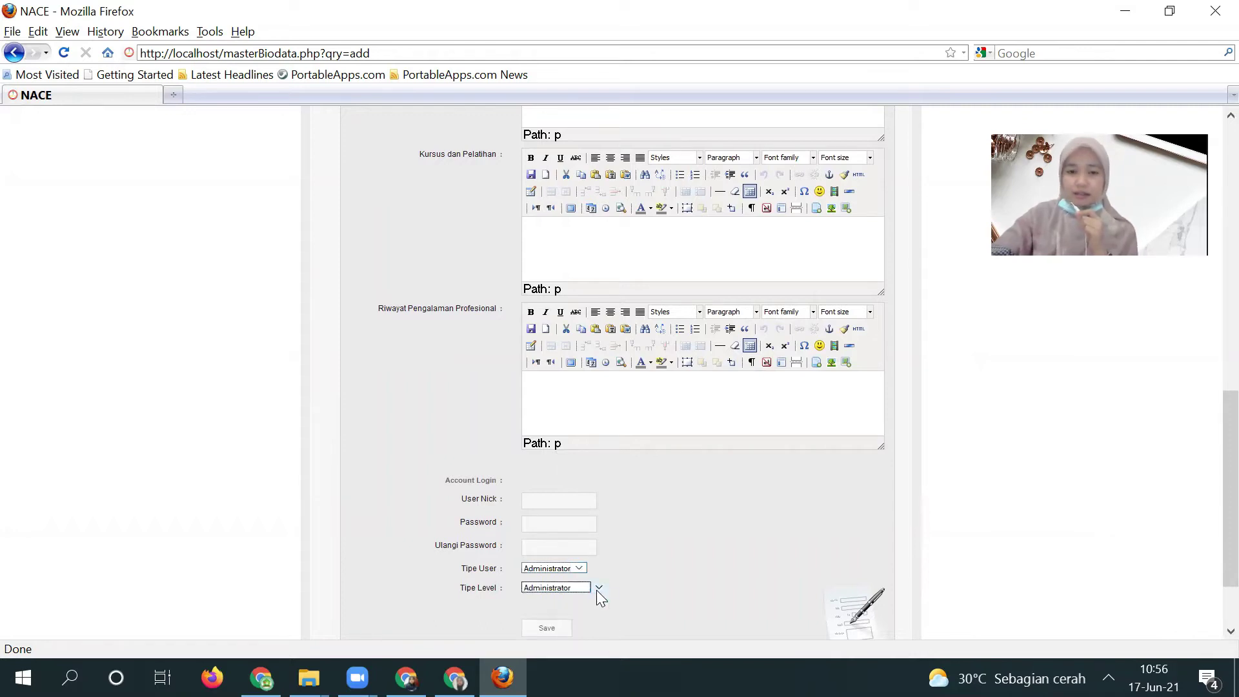
pyautogui.click(547, 628)
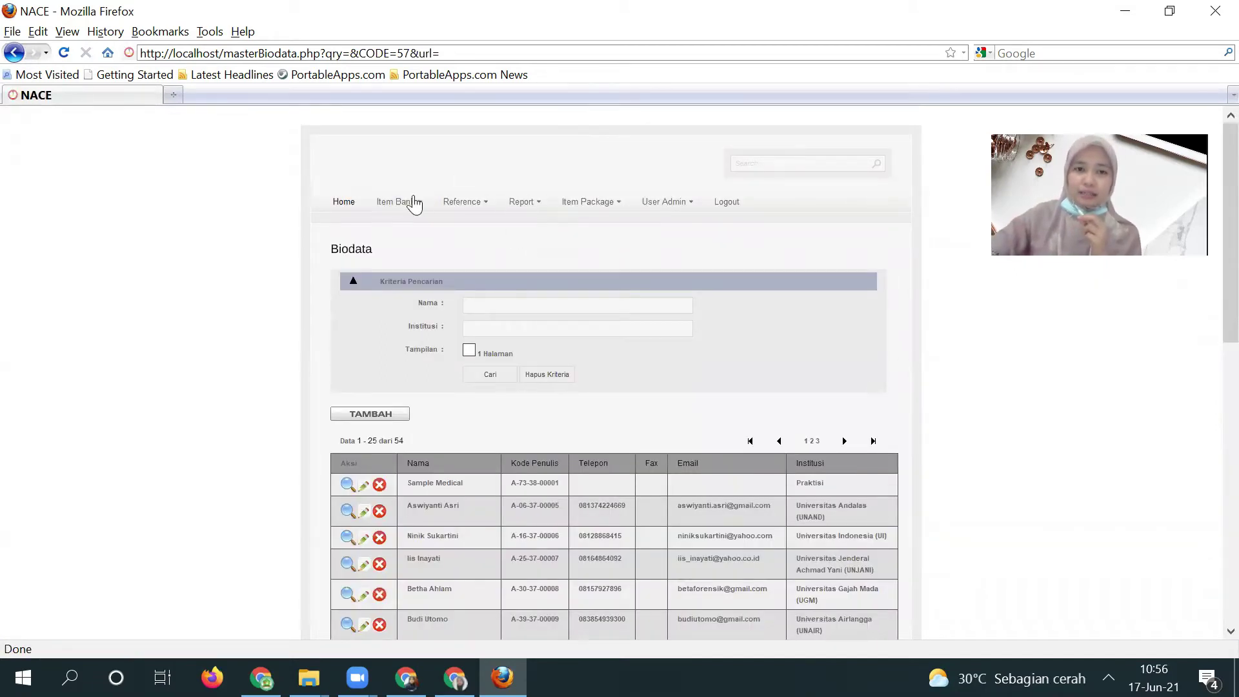
# Open a blank add-question form from Data Soal, then switch to the SIPENA-IBA-FLASH Explorer window
pyautogui.moveTo(407, 205)
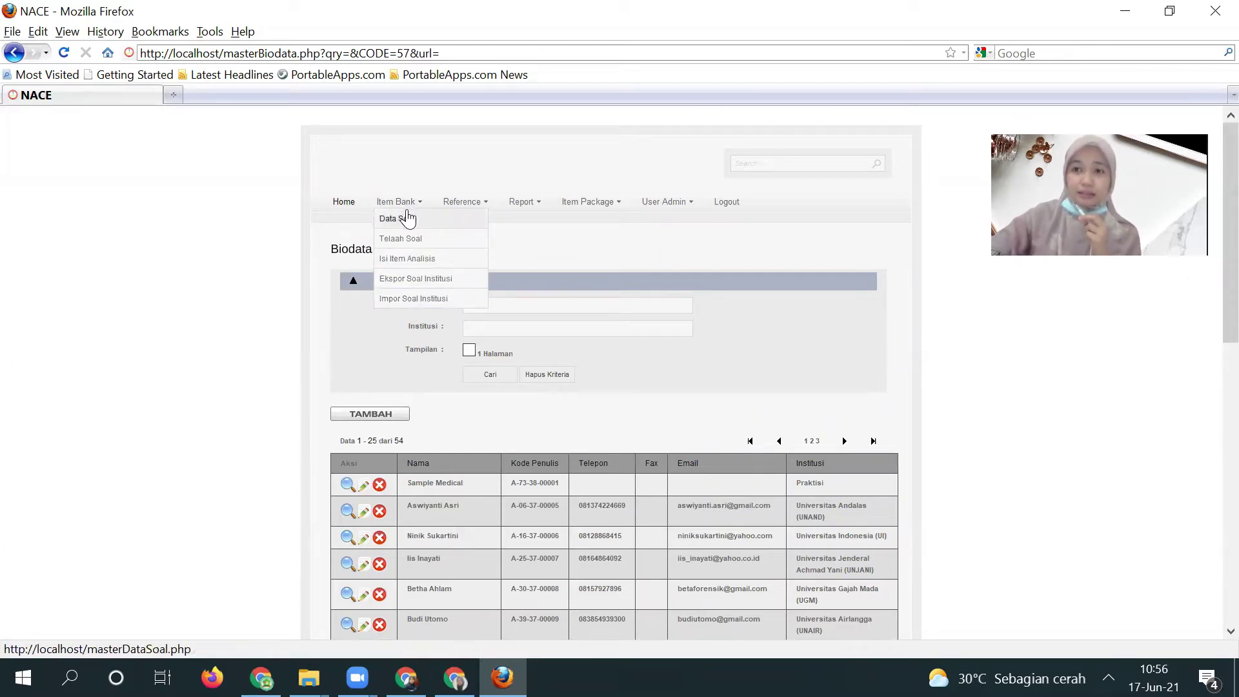
pyautogui.click(407, 218)
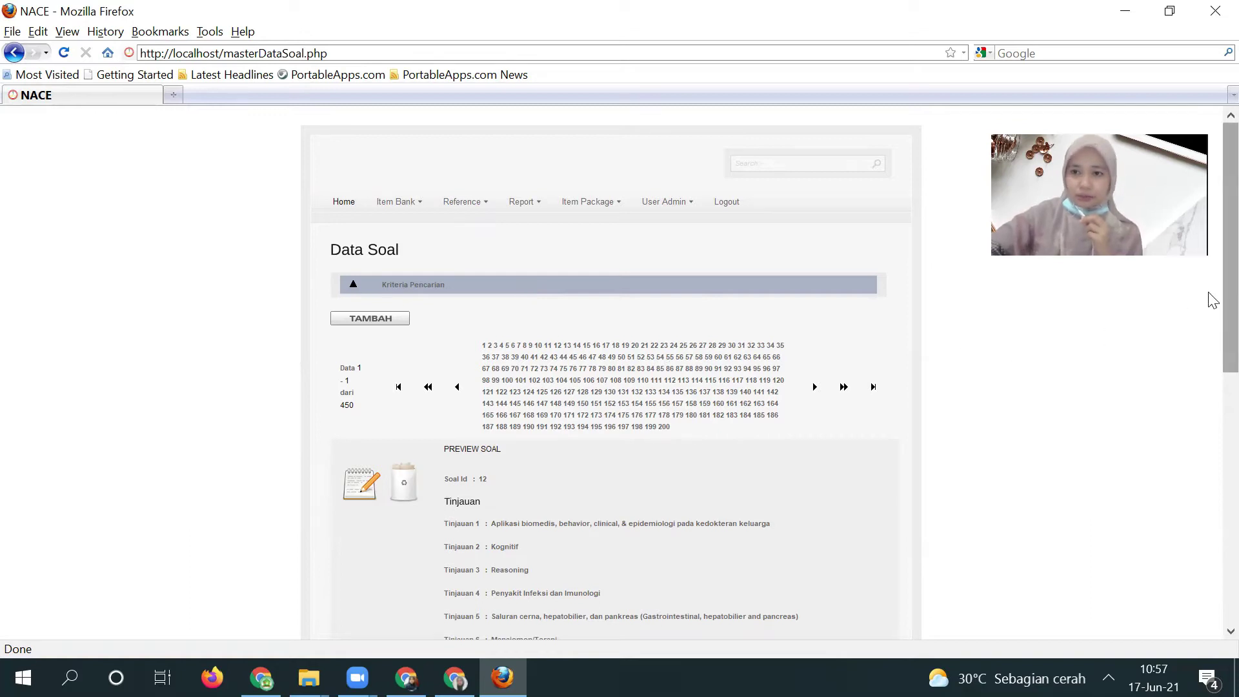
pyautogui.scroll(-1, 1211, 329)
pyautogui.scroll(-1, 1212, 329)
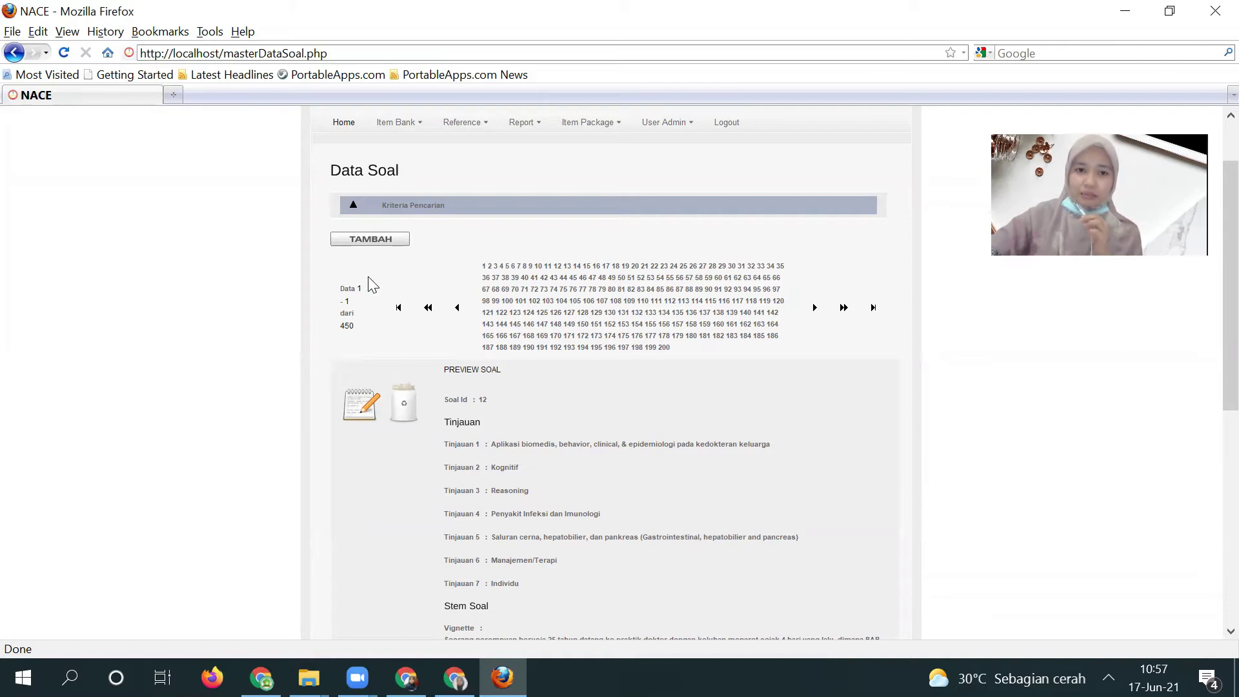
pyautogui.click(387, 239)
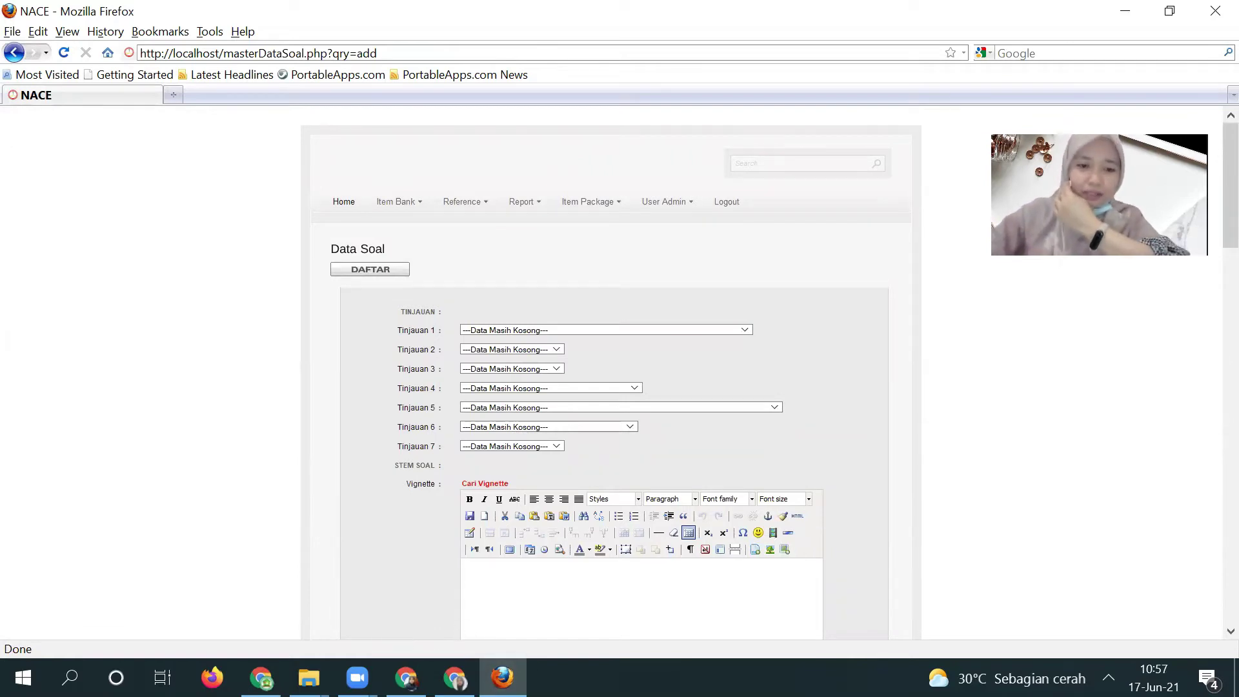
pyautogui.click(309, 677)
pyautogui.click(320, 644)
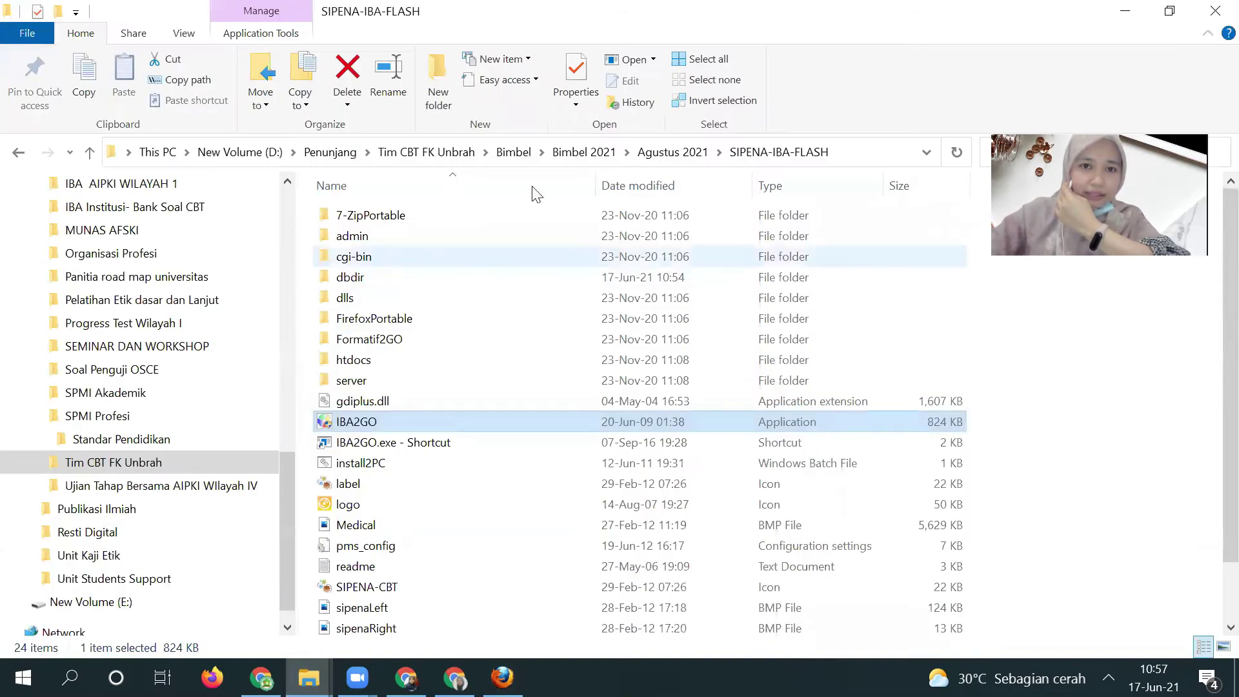
# Go to Agustus 2021 > TO seleksi and open the TO Seleksi Saraf document
pyautogui.click(664, 153)
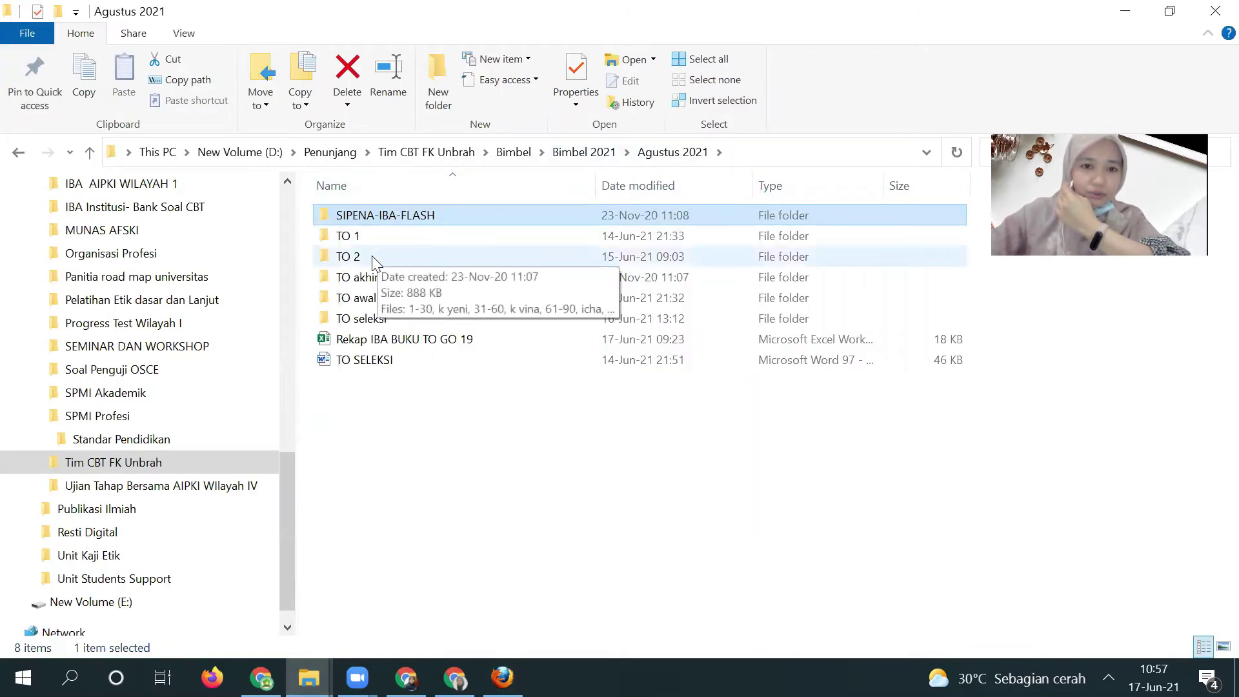
pyautogui.click(366, 322)
pyautogui.doubleClick(367, 322)
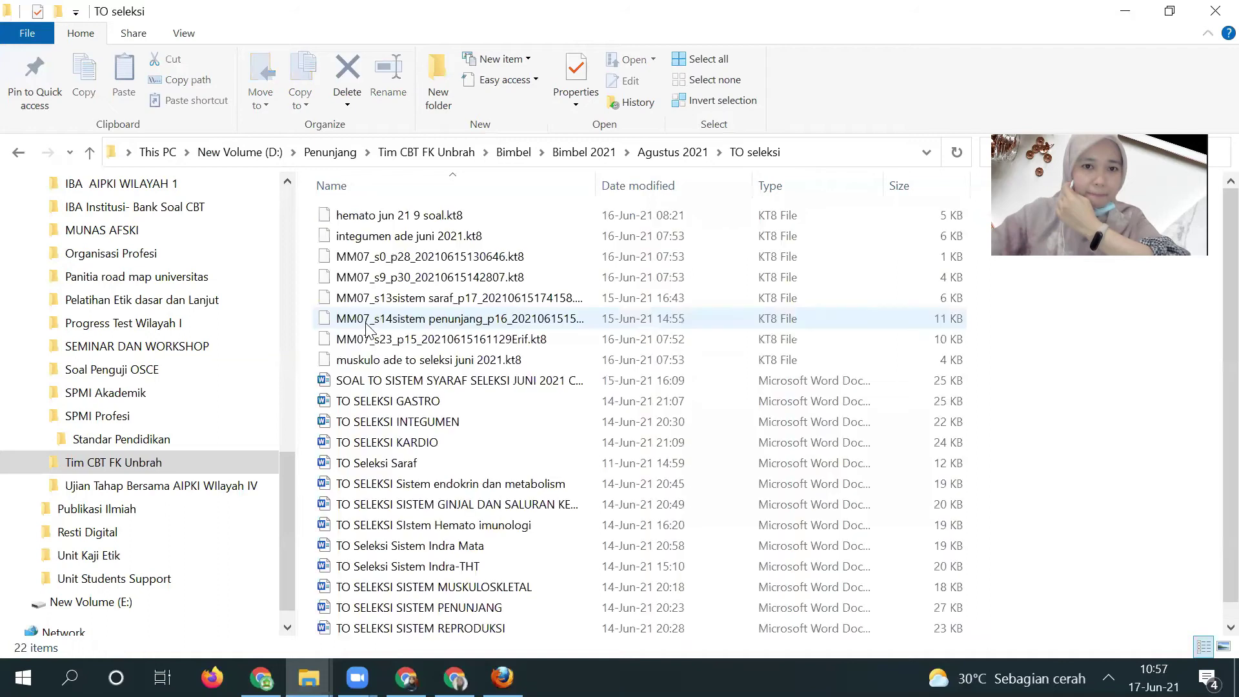
pyautogui.doubleClick(357, 464)
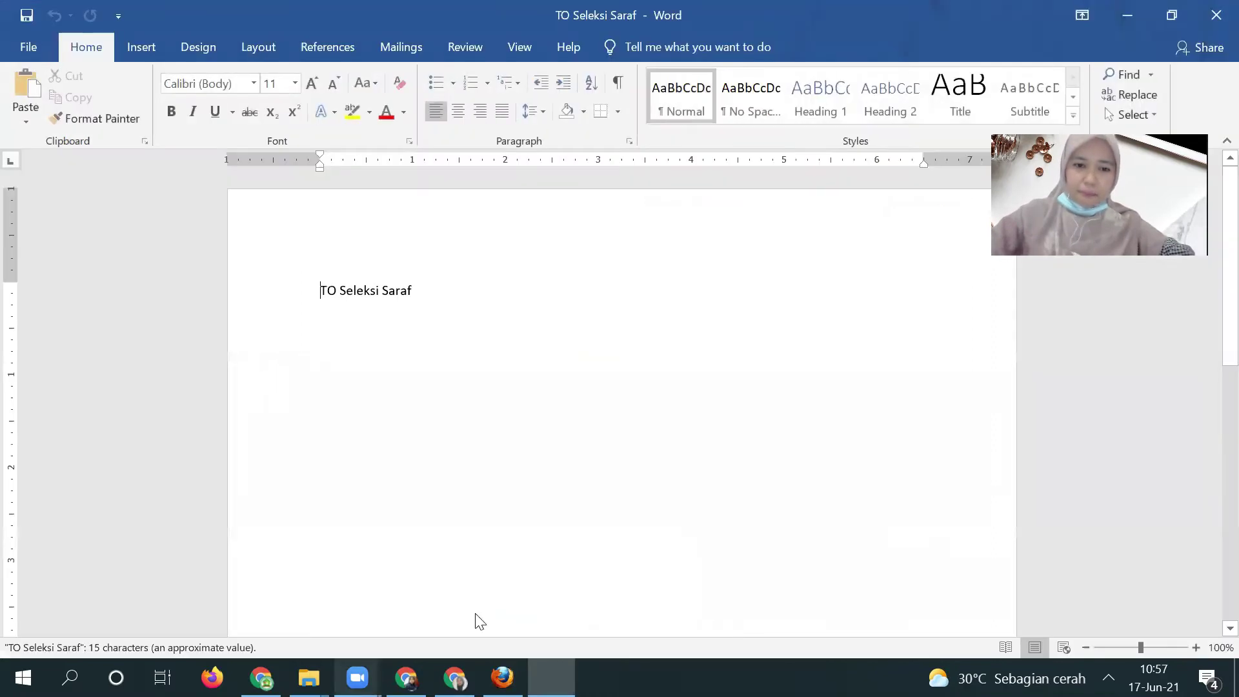
# Replace TO Seleksi Saraf with TO SELEKSI Sistem endokrin dan metabolism, snapped to the left half
pyautogui.click(1204, 21)
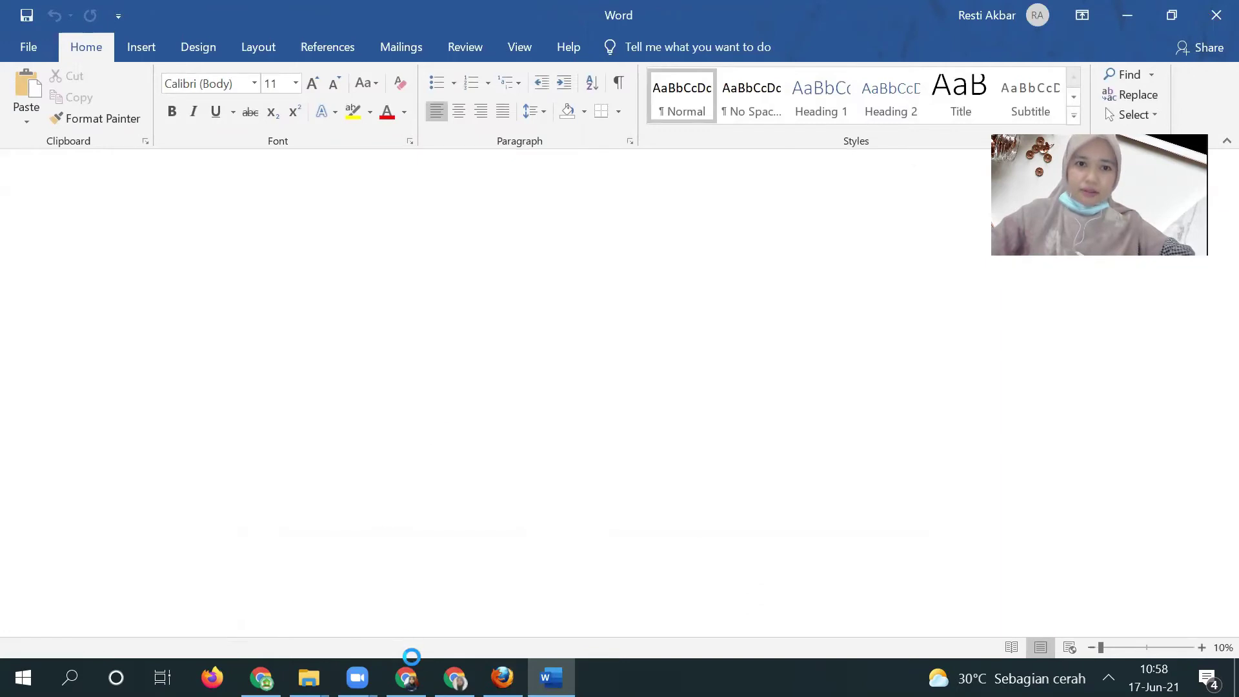
pyautogui.click(387, 483)
pyautogui.doubleClick(387, 483)
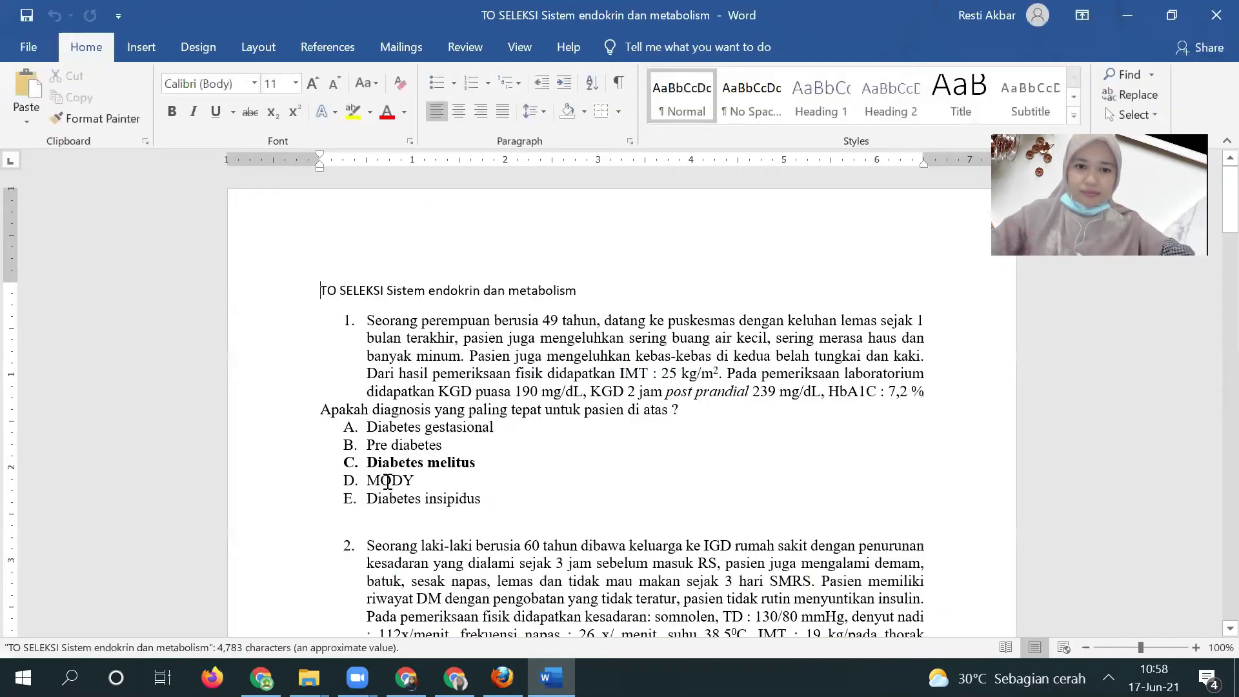
pyautogui.press('super+Left')
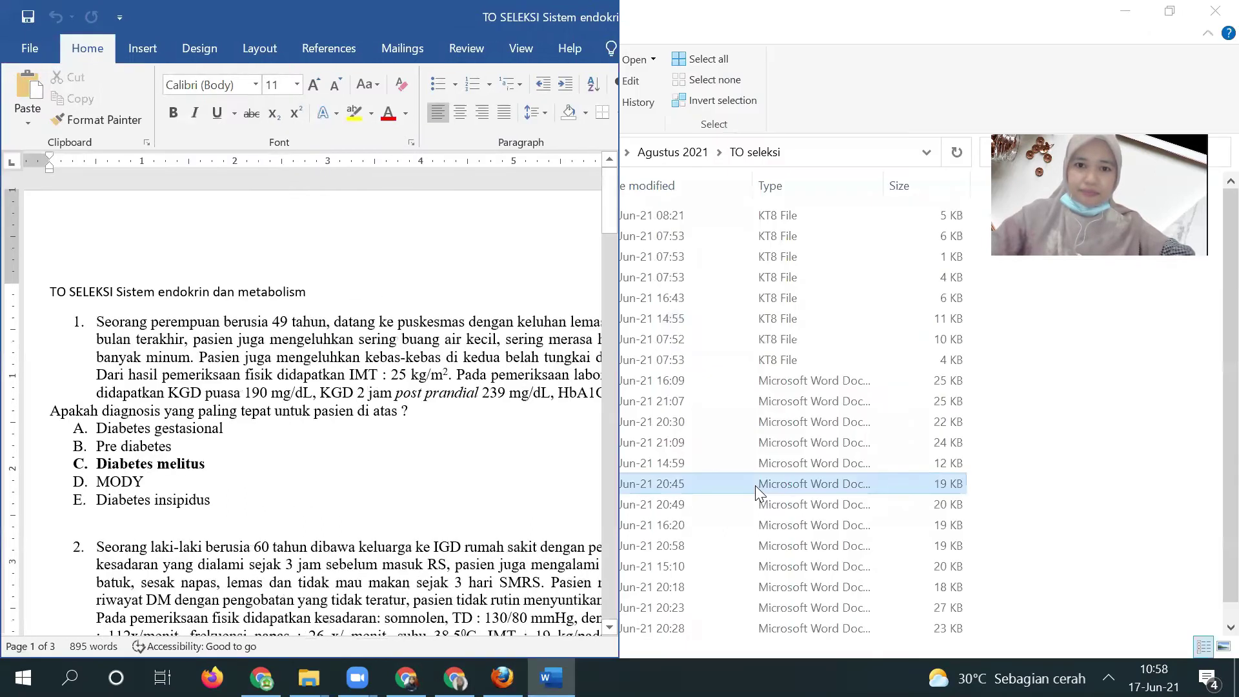
pyautogui.scroll(-2, 461, 524)
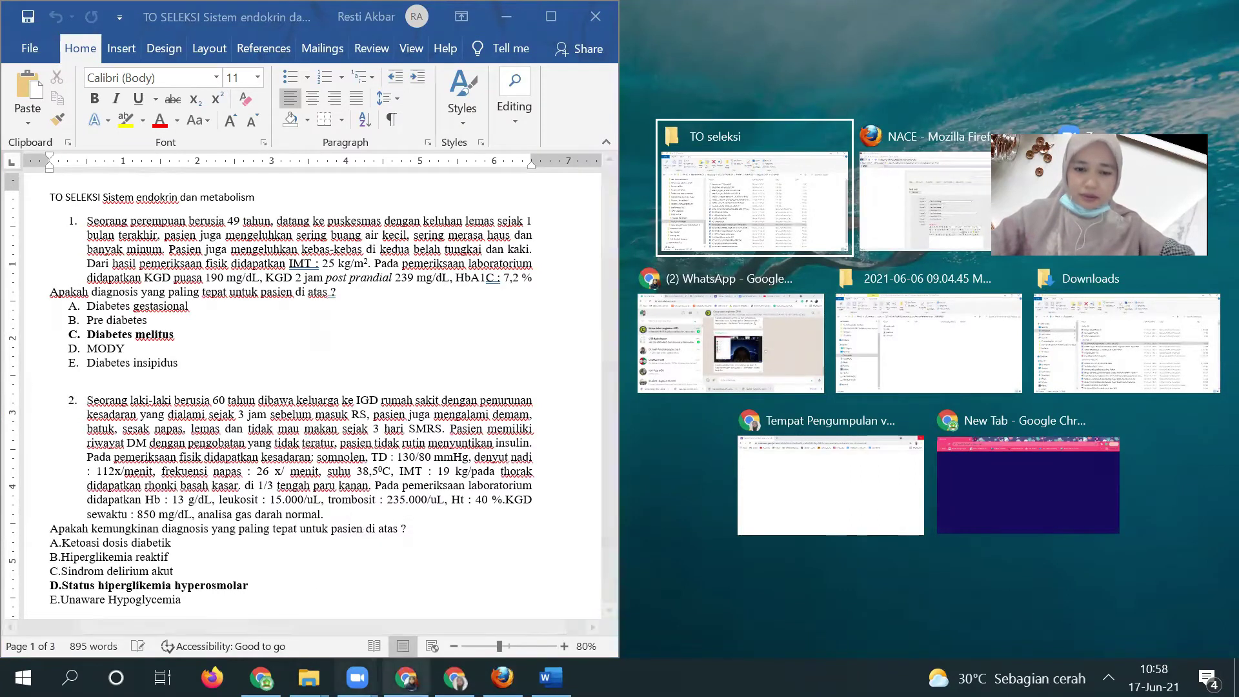
pyautogui.click(502, 677)
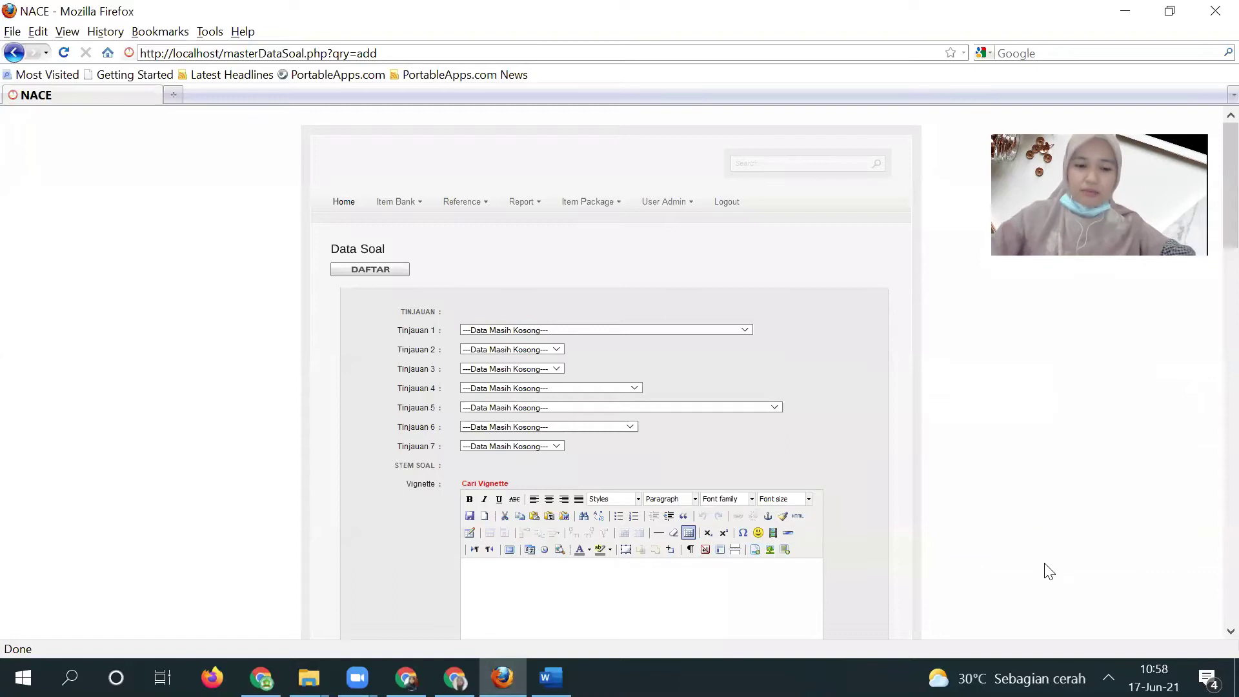
# Snap Firefox to the right half and look over the Tinjauan 1 choices without changing them
pyautogui.press('super+Right')
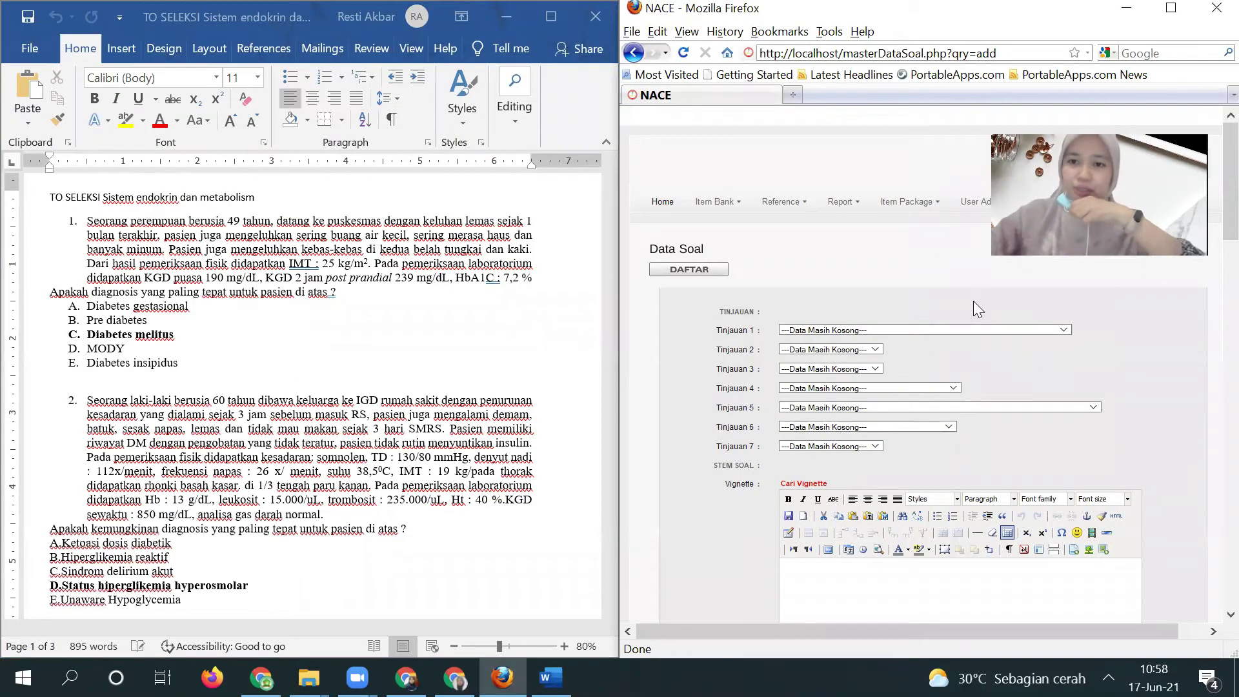
pyautogui.click(964, 326)
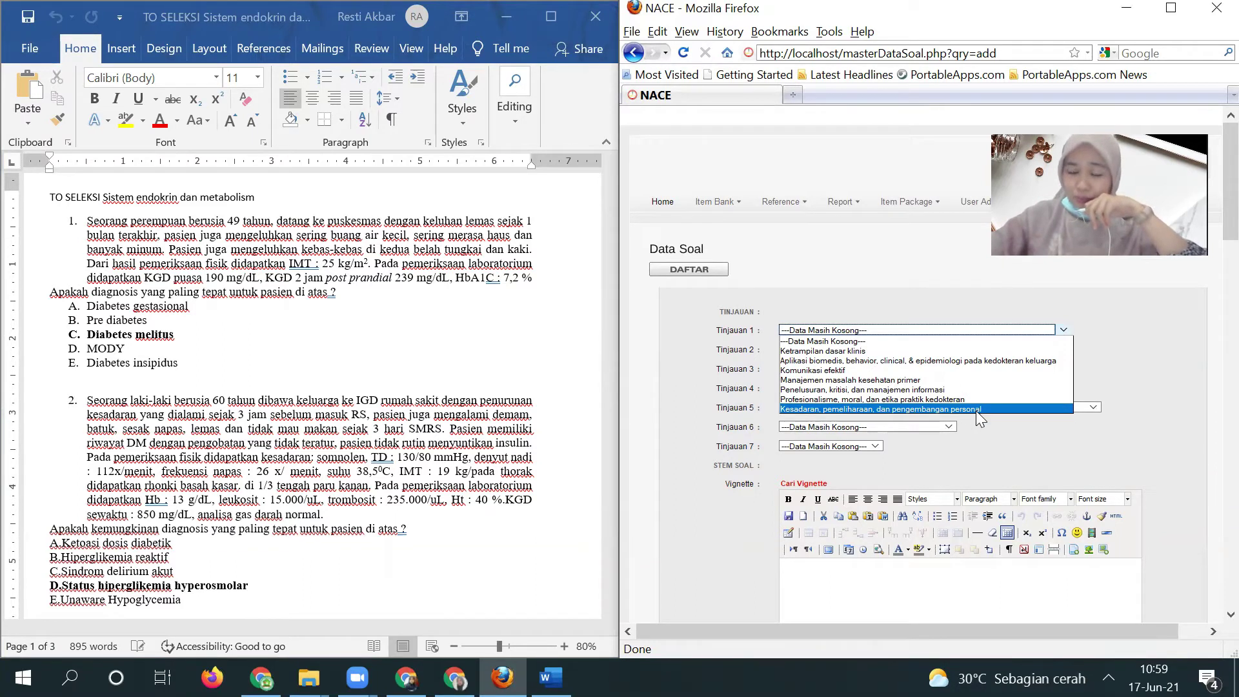
pyautogui.click(994, 432)
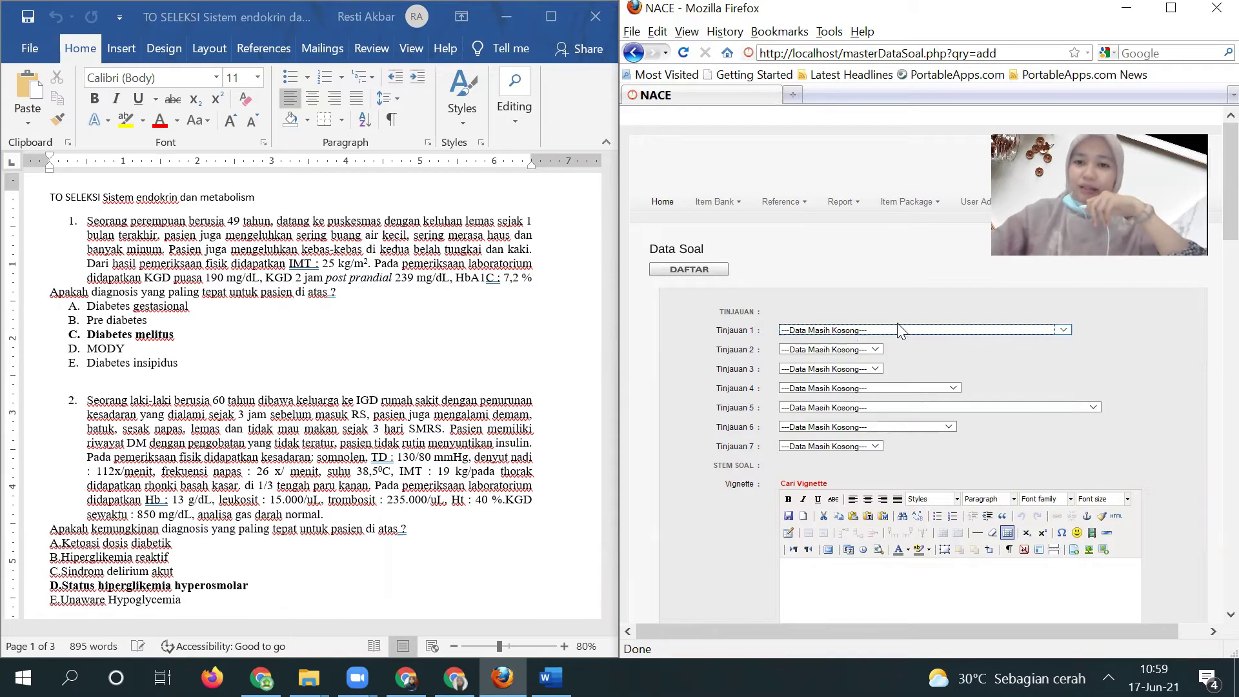
# Add blank lines after question 1's Diabetes insipidus option in the Word document
pyautogui.click(141, 369)
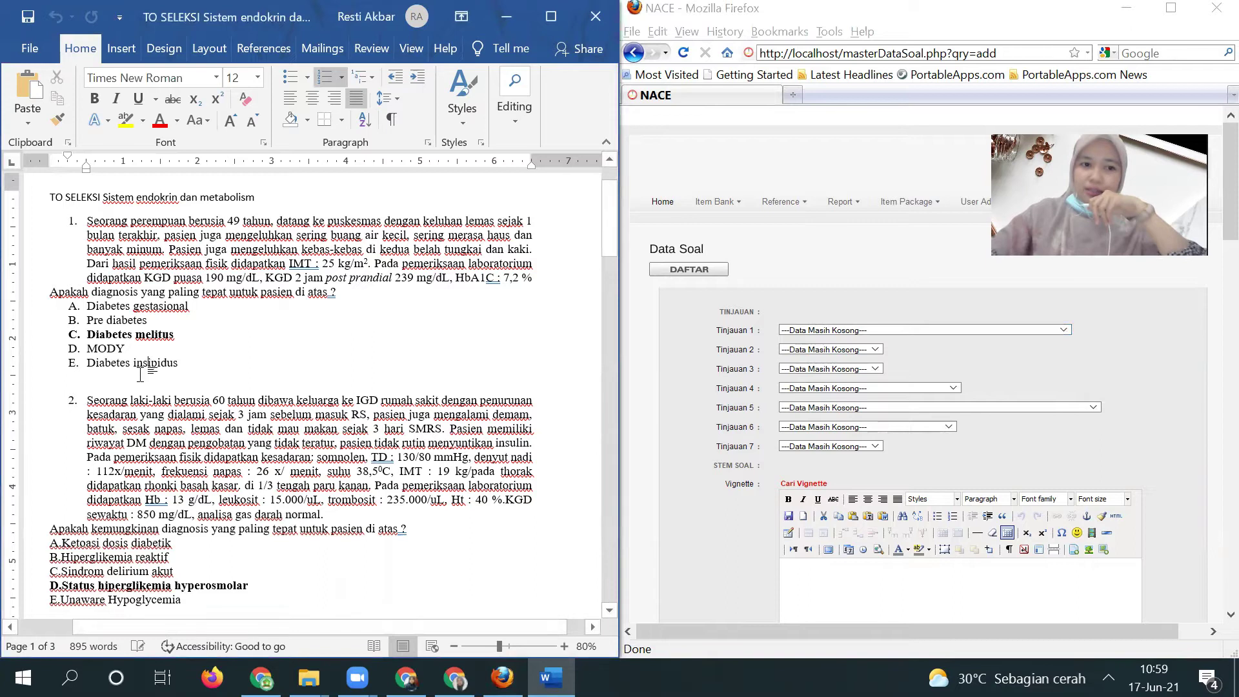
pyautogui.press('Down')
pyautogui.press('Return')
pyautogui.press('Return')
pyautogui.press('Return')
pyautogui.press('Return')
pyautogui.press('Return')
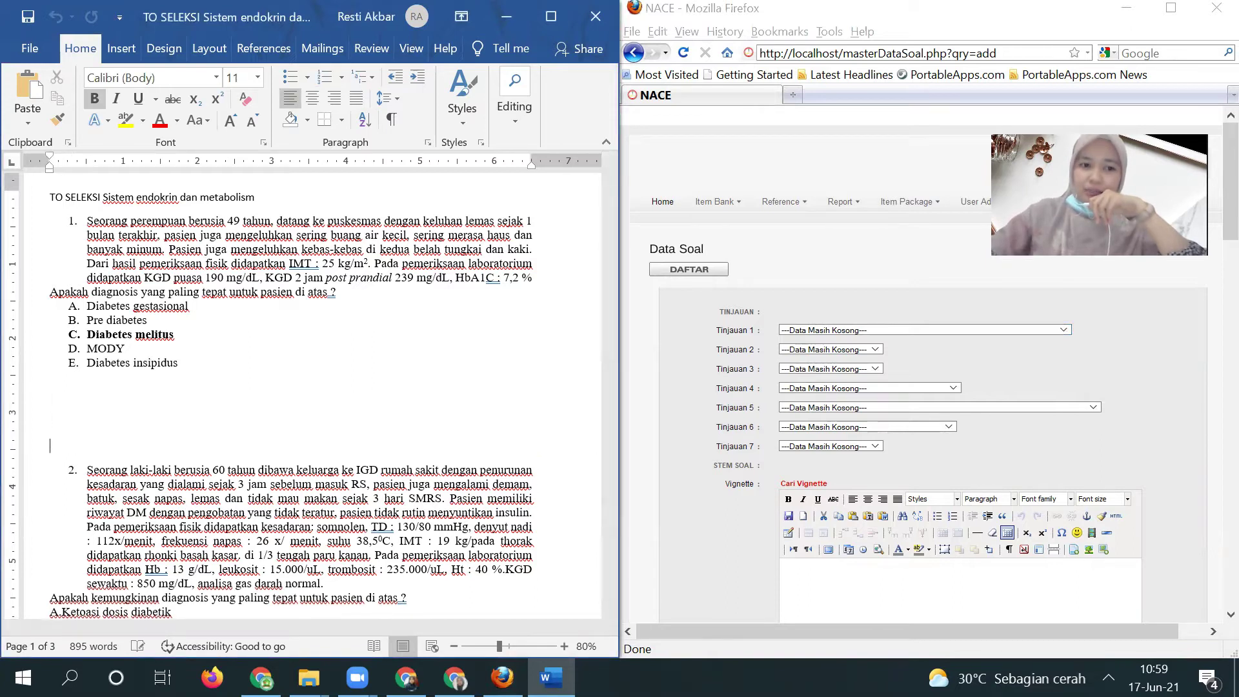
pyautogui.press('Return')
pyautogui.press('Return')
pyautogui.press('Return')
pyautogui.press('Return')
pyautogui.press('Return')
pyautogui.press('Return')
pyautogui.press('Return')
pyautogui.press('Return')
pyautogui.press('Return')
pyautogui.press('Return')
pyautogui.press('Return')
pyautogui.press('Return')
pyautogui.press('Return')
pyautogui.press('Return')
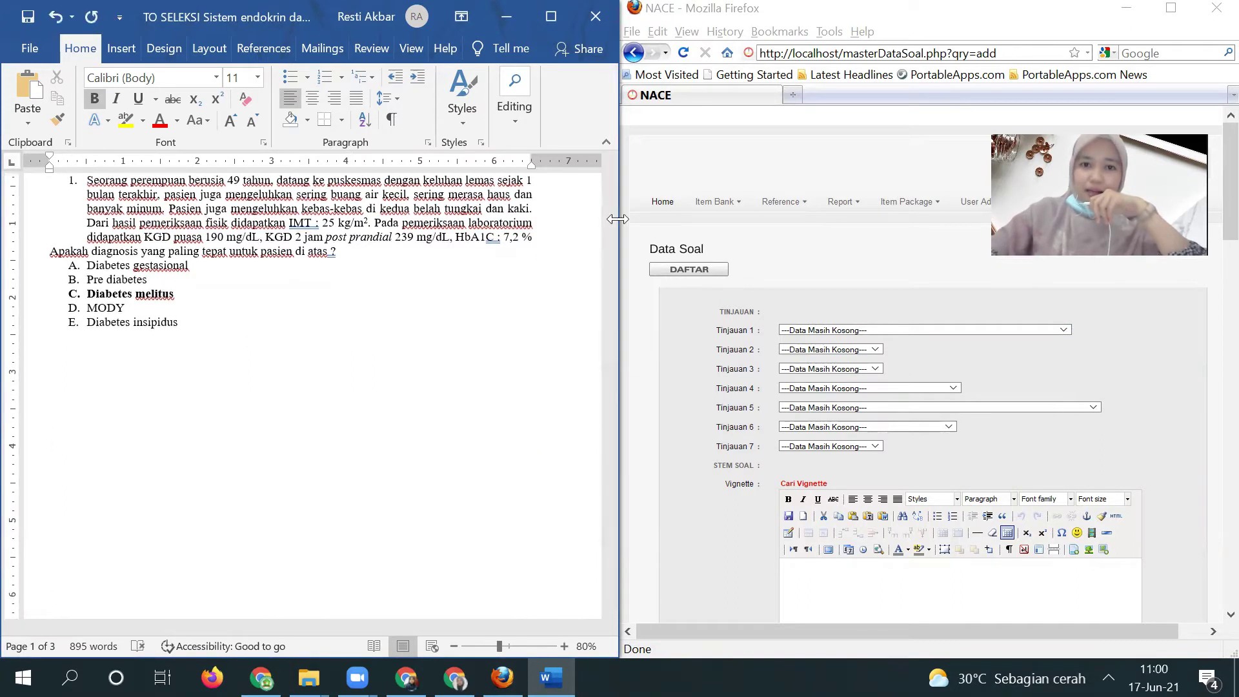
pyautogui.scroll(3, 609, 181)
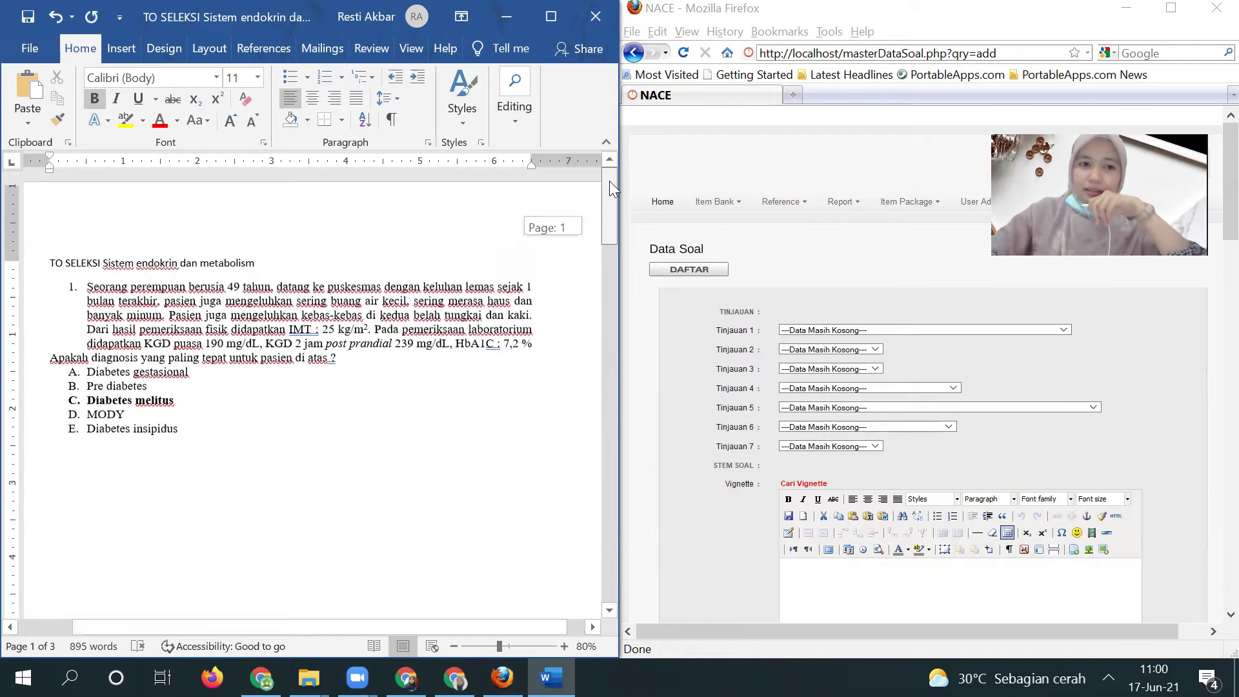
# Set Tinjauan 1 to Ketrampilan dasar klinis
pyautogui.click(848, 329)
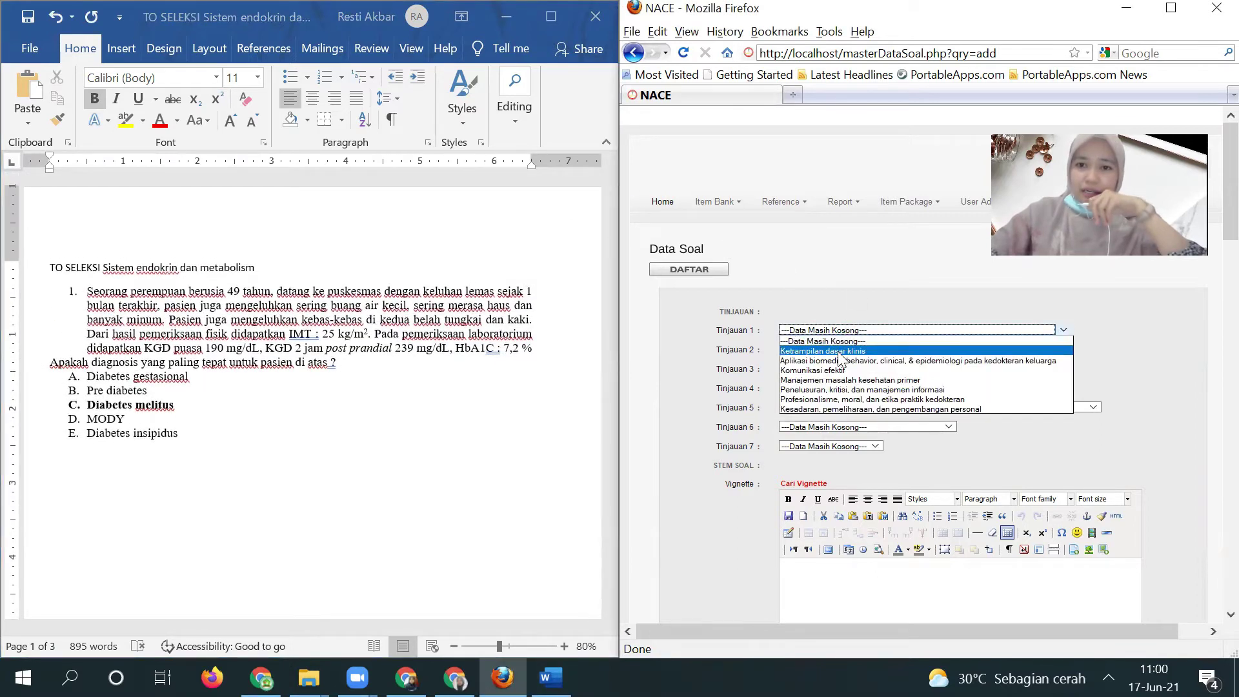
pyautogui.click(837, 351)
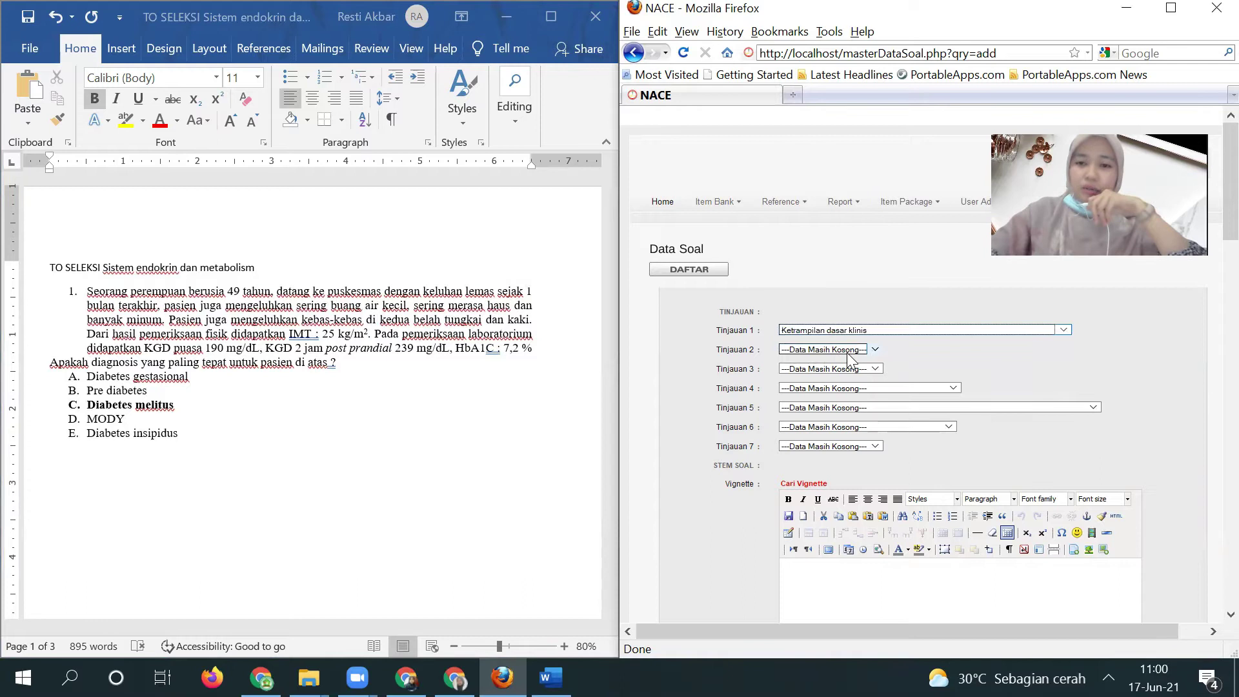
pyautogui.click(847, 352)
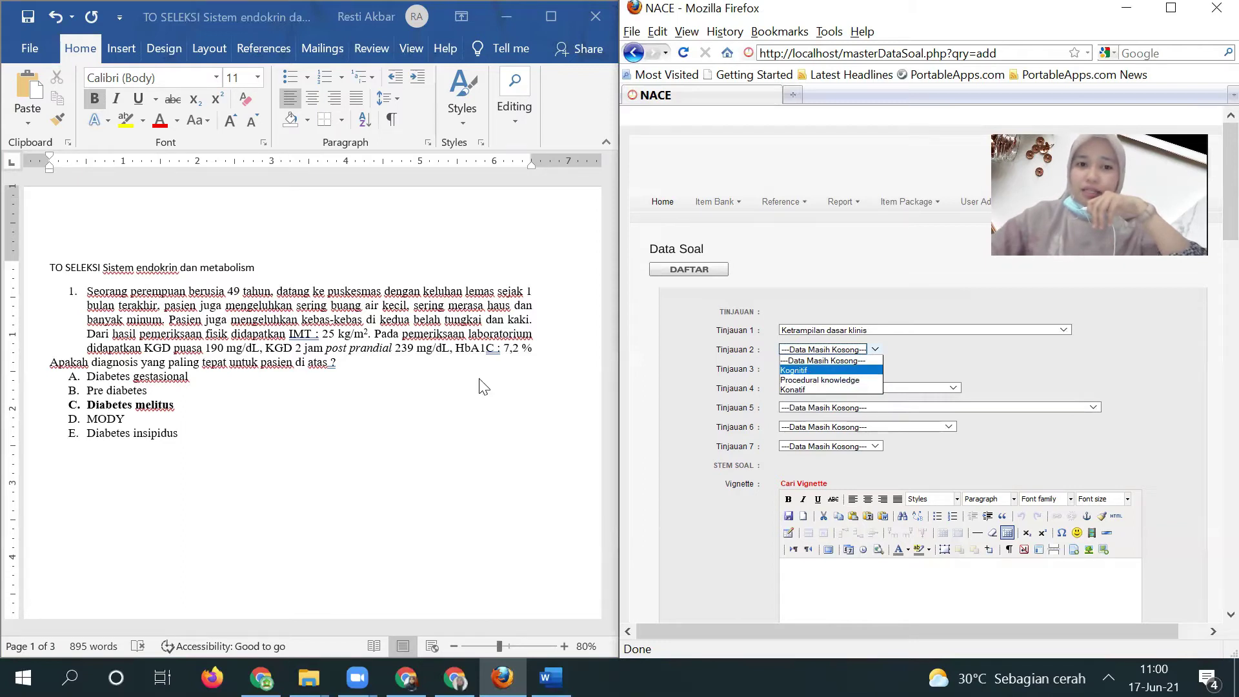
# Set Tinjauan 2 to Kognitif, Tinjauan 3 to Reasoning, and Tinjauan 4 to Pertumbuhan, perkembangan, dan degenerasi
pyautogui.click(782, 370)
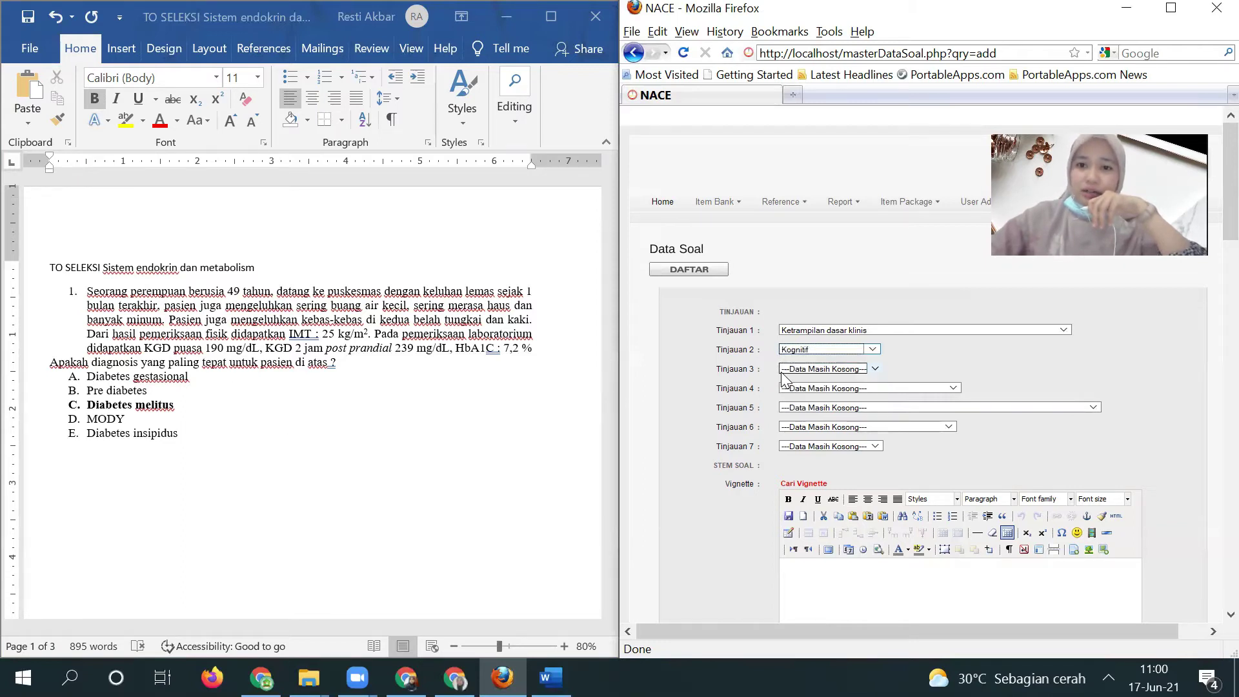
pyautogui.click(781, 373)
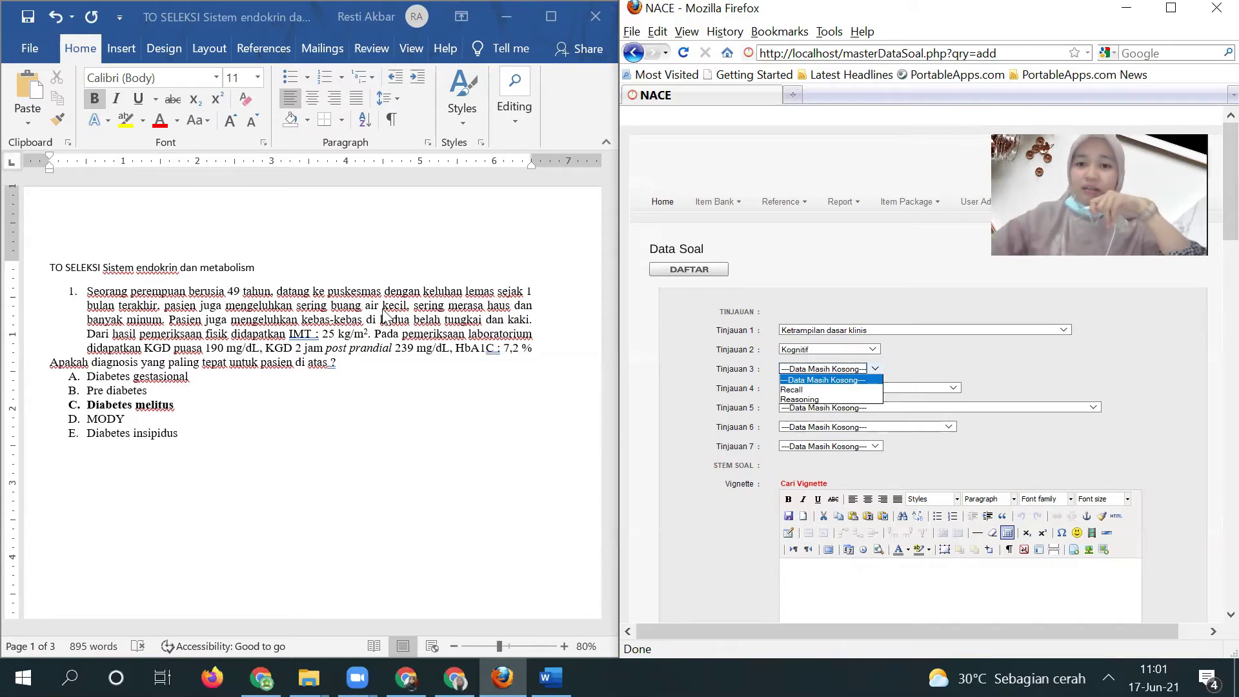
pyautogui.click(789, 399)
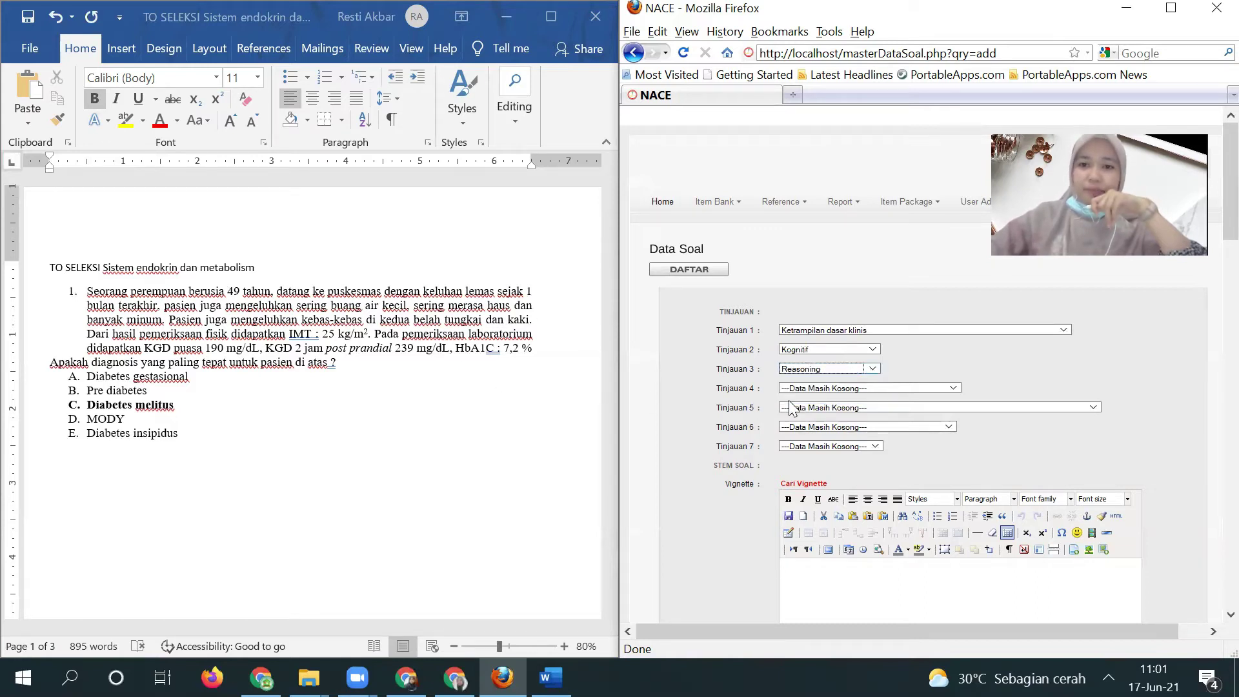
pyautogui.click(834, 389)
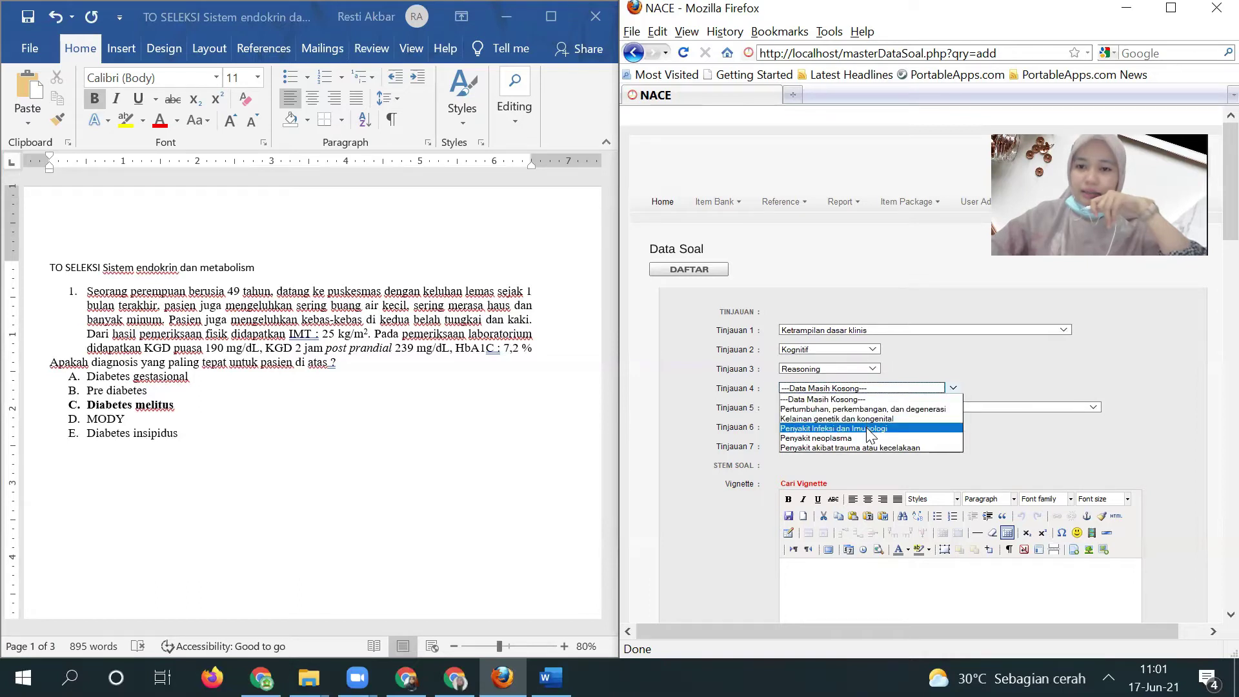
pyautogui.click(833, 413)
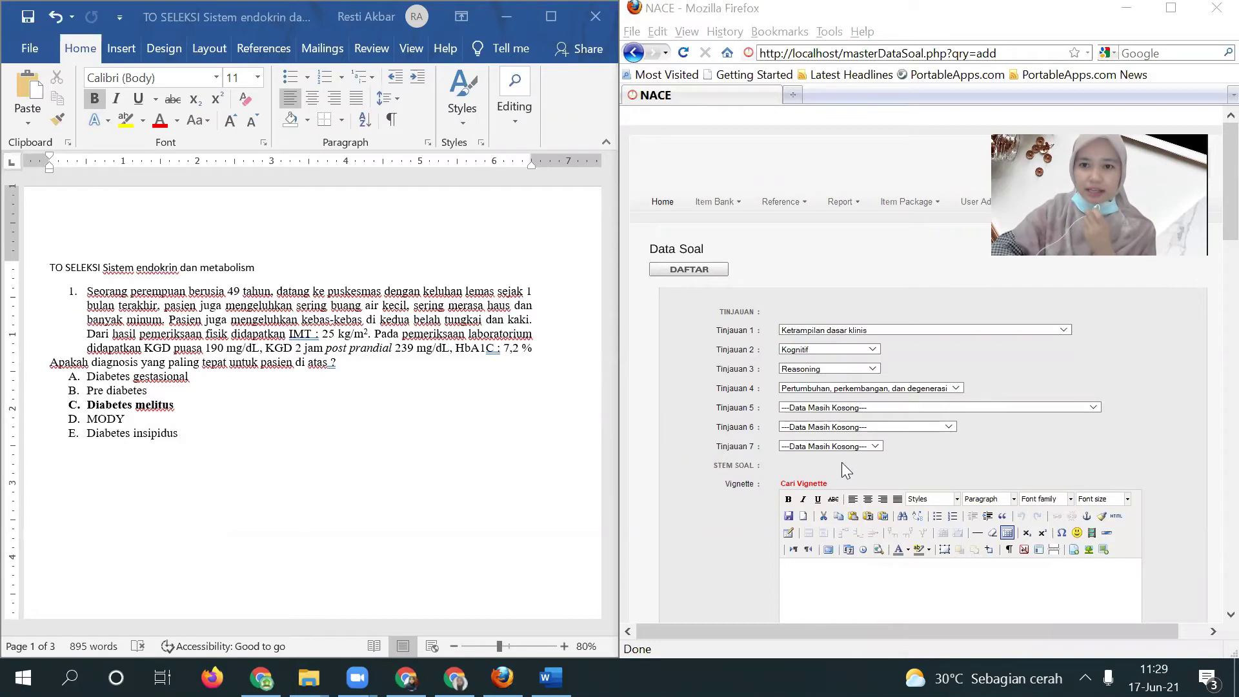
pyautogui.click(953, 388)
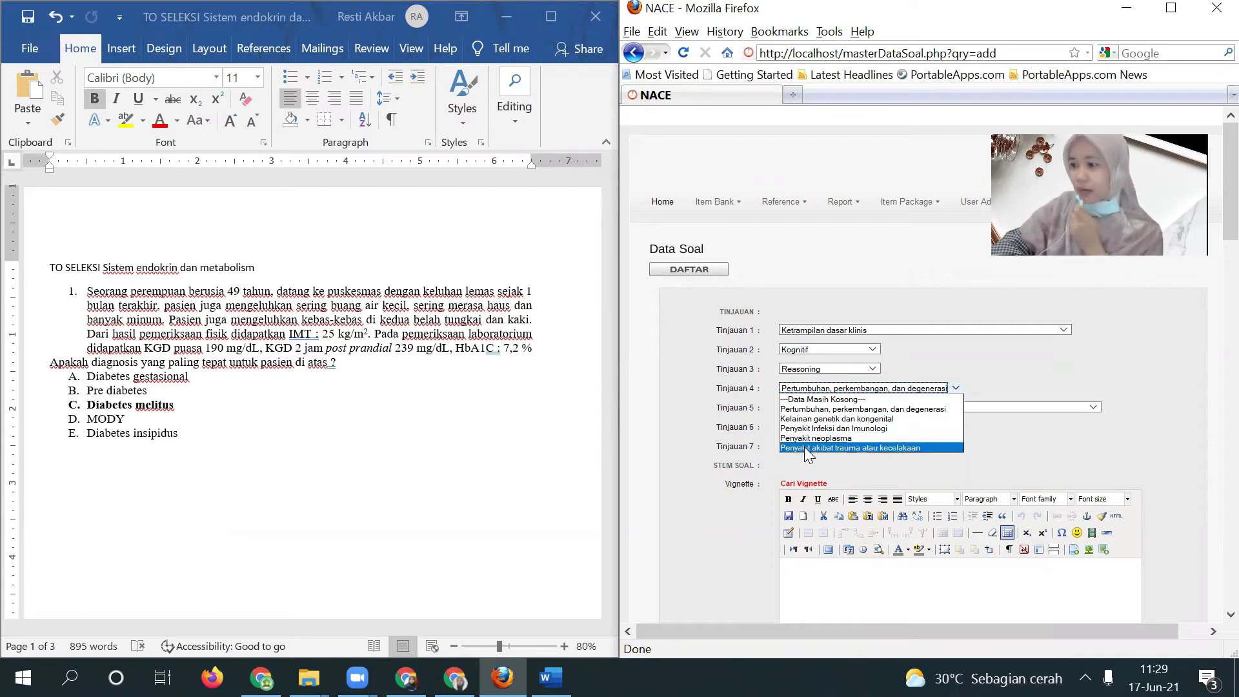
pyautogui.click(1077, 417)
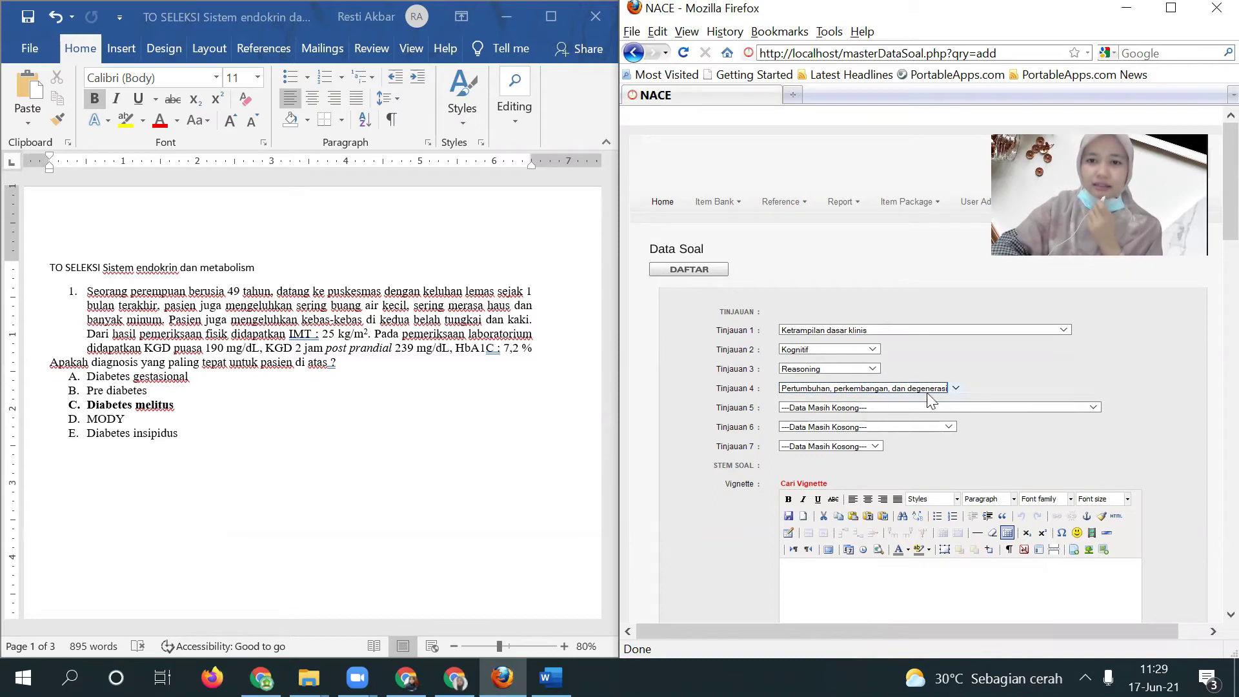
pyautogui.click(927, 411)
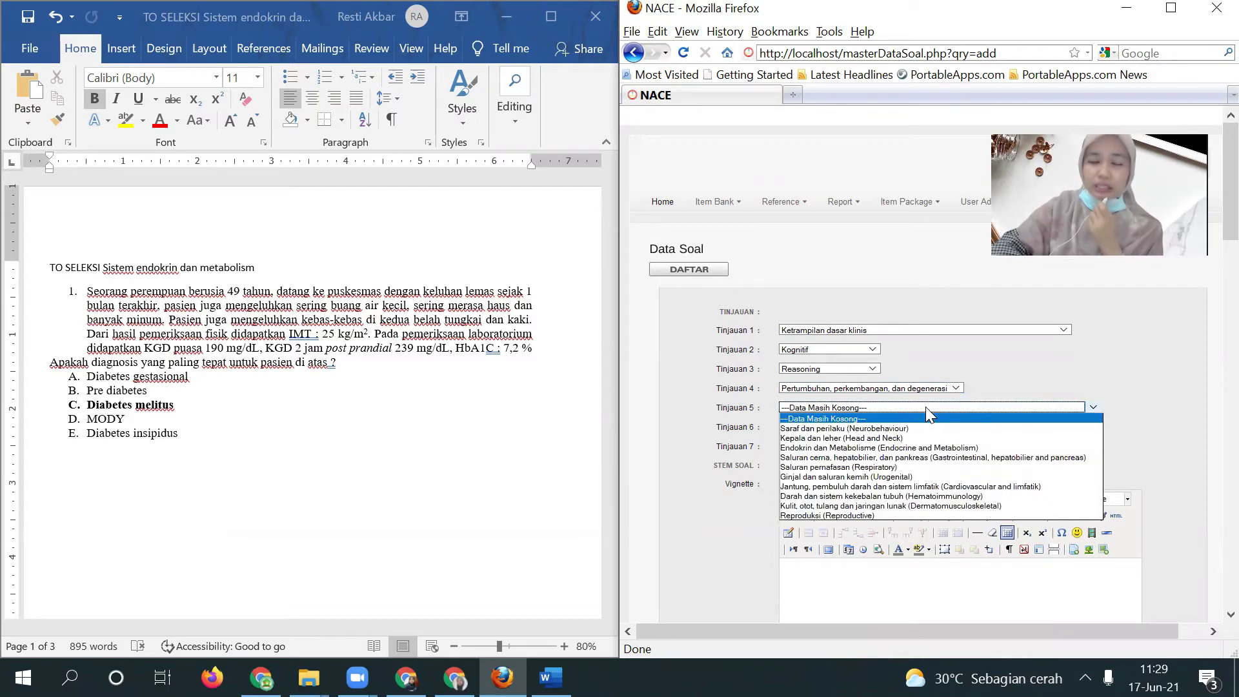
# Set Tinjauan 5 to Endokrin dan Metabolisme and Tinjauan 6 to Penapisan/Diagnosis, leaving Tinjauan 7 at ---Data Masih Kosong---
pyautogui.click(926, 406)
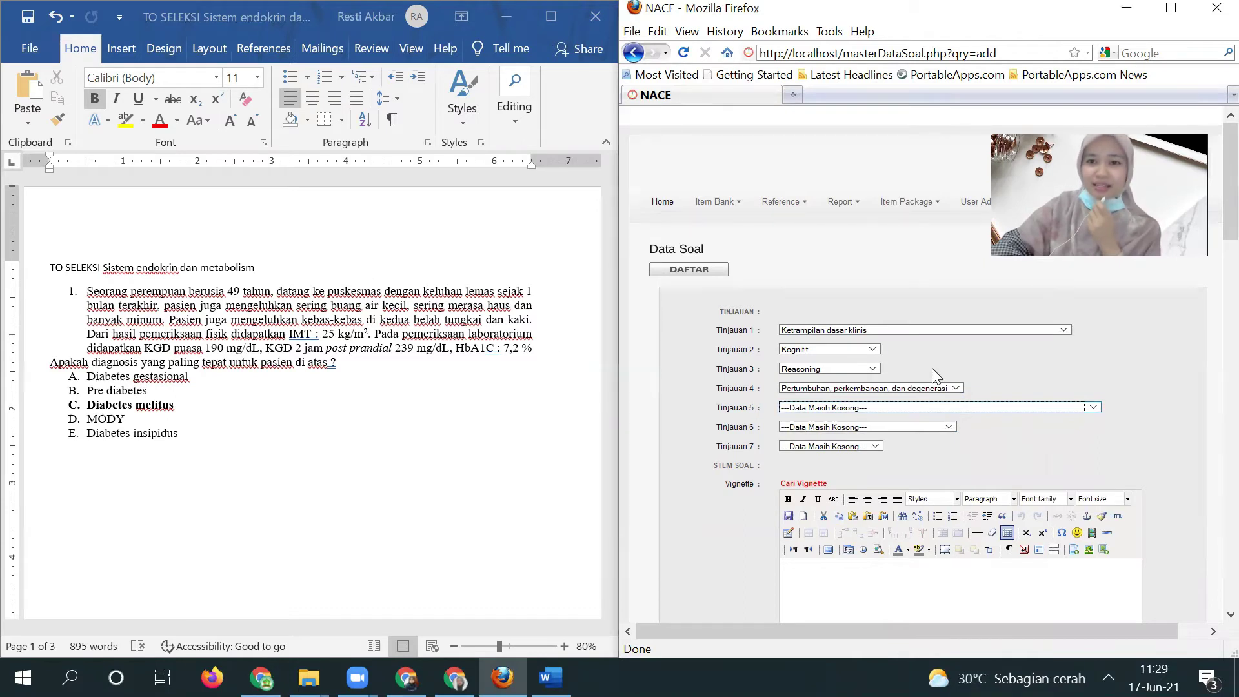
pyautogui.click(923, 407)
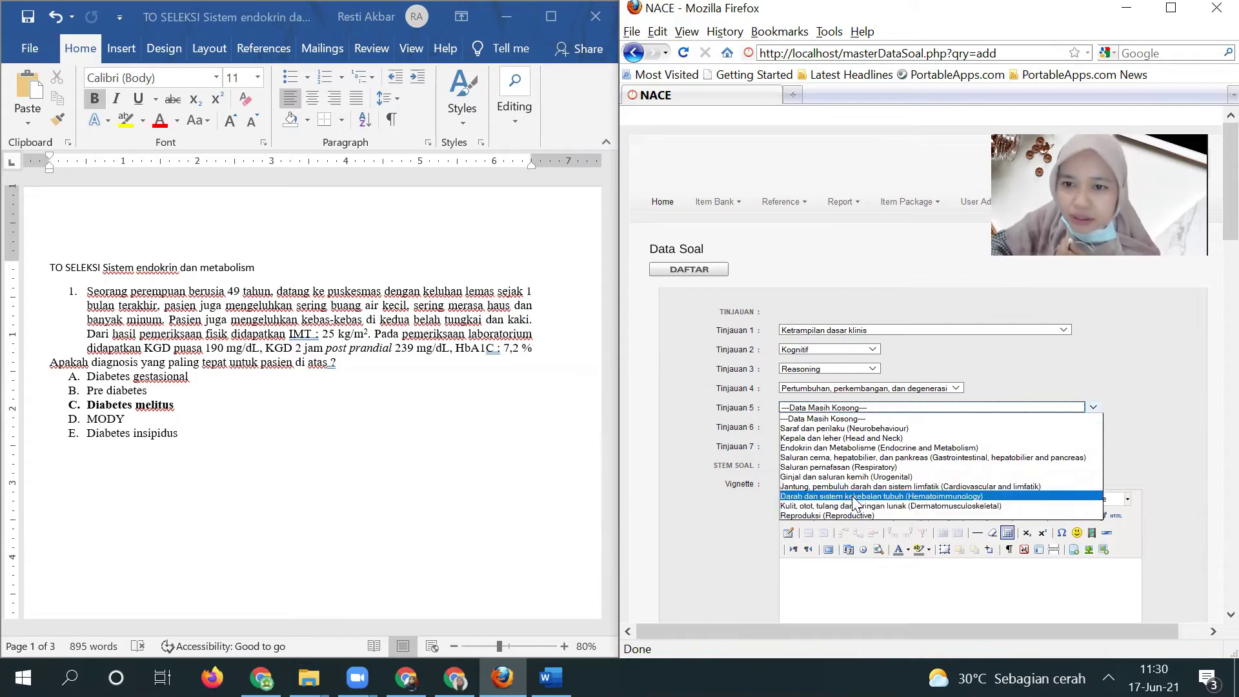
pyautogui.click(839, 447)
pyautogui.click(821, 429)
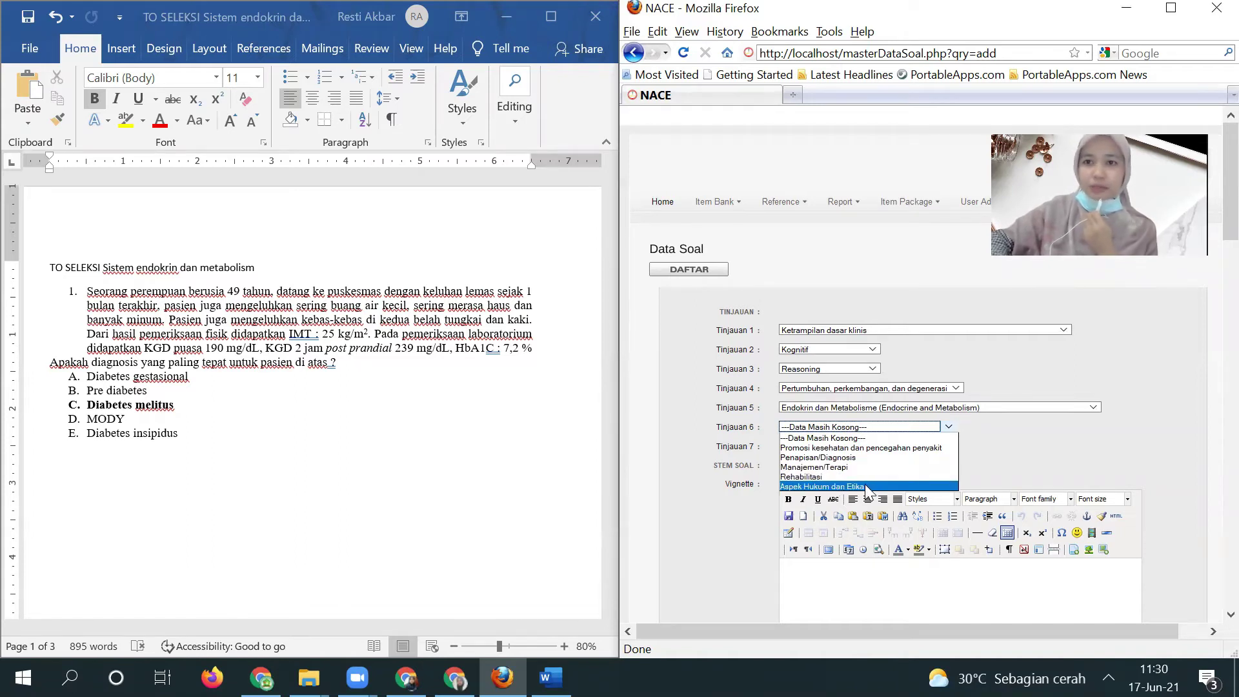
pyautogui.click(832, 456)
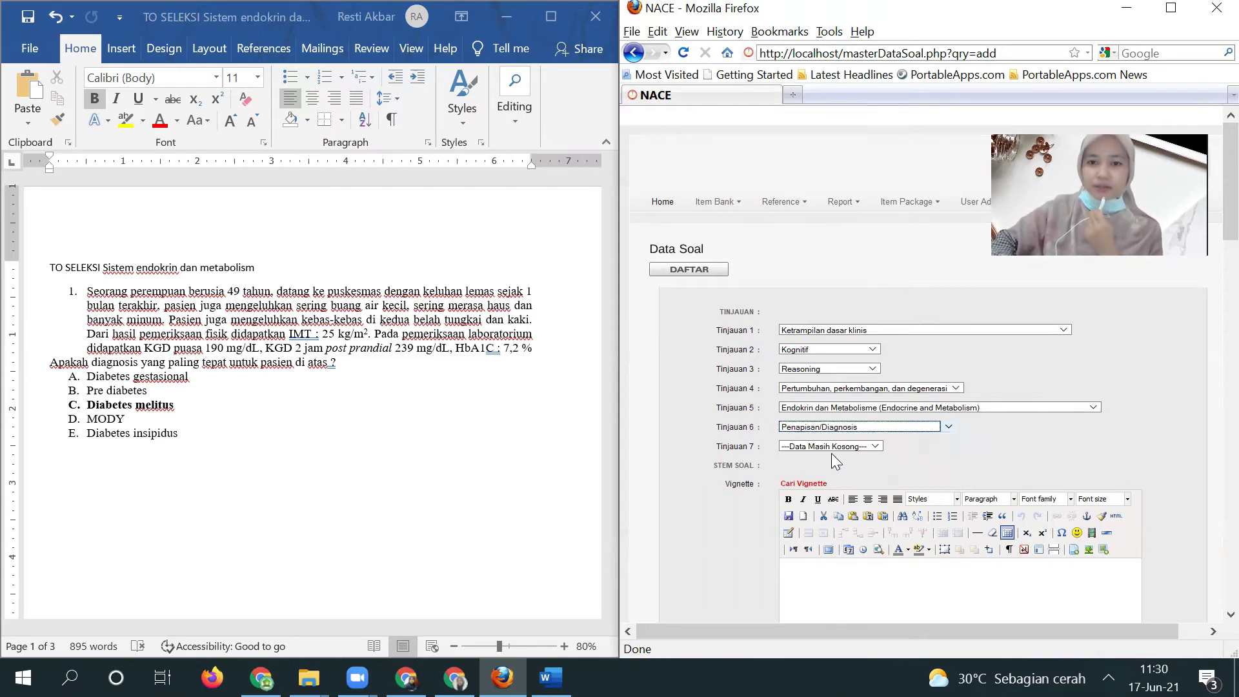
pyautogui.click(874, 447)
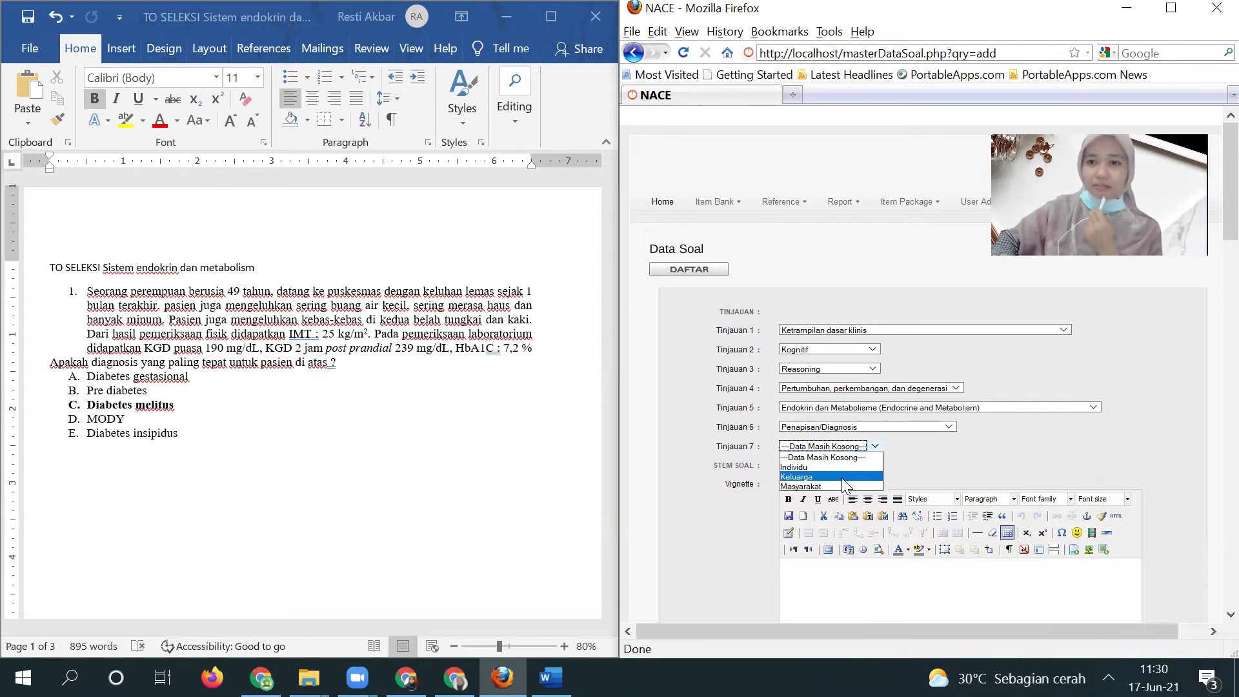
pyautogui.click(938, 466)
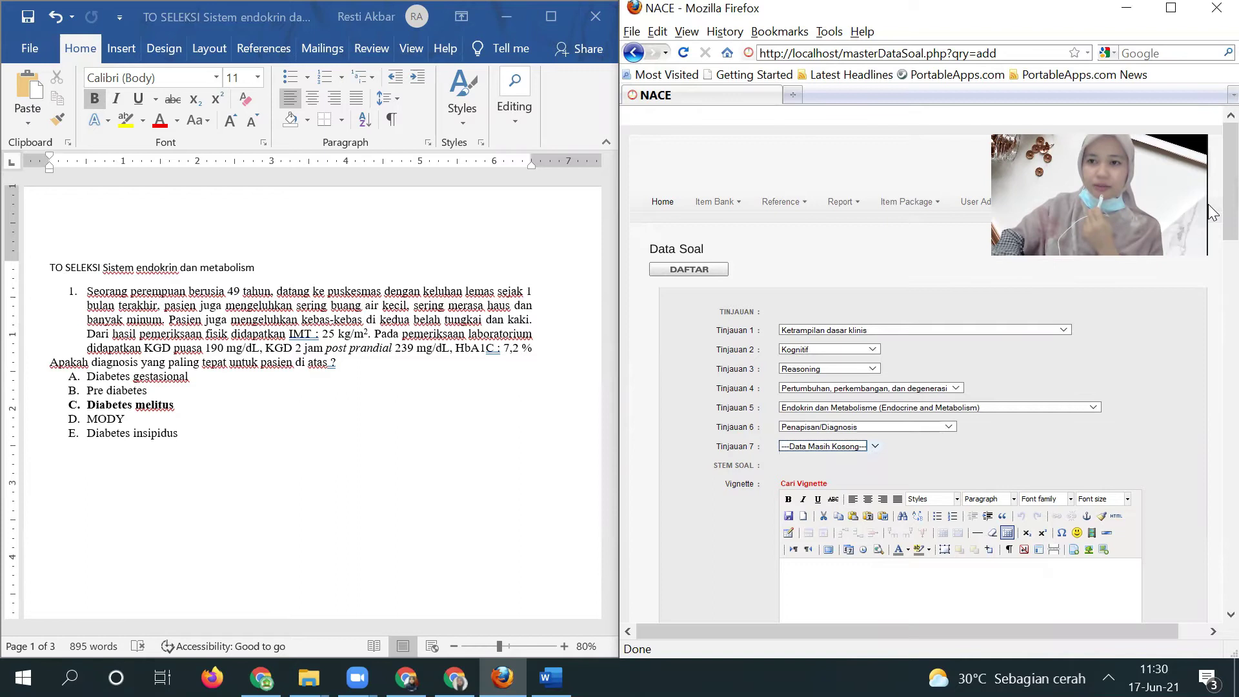
pyautogui.scroll(-1, 1212, 206)
pyautogui.scroll(-5, 1212, 216)
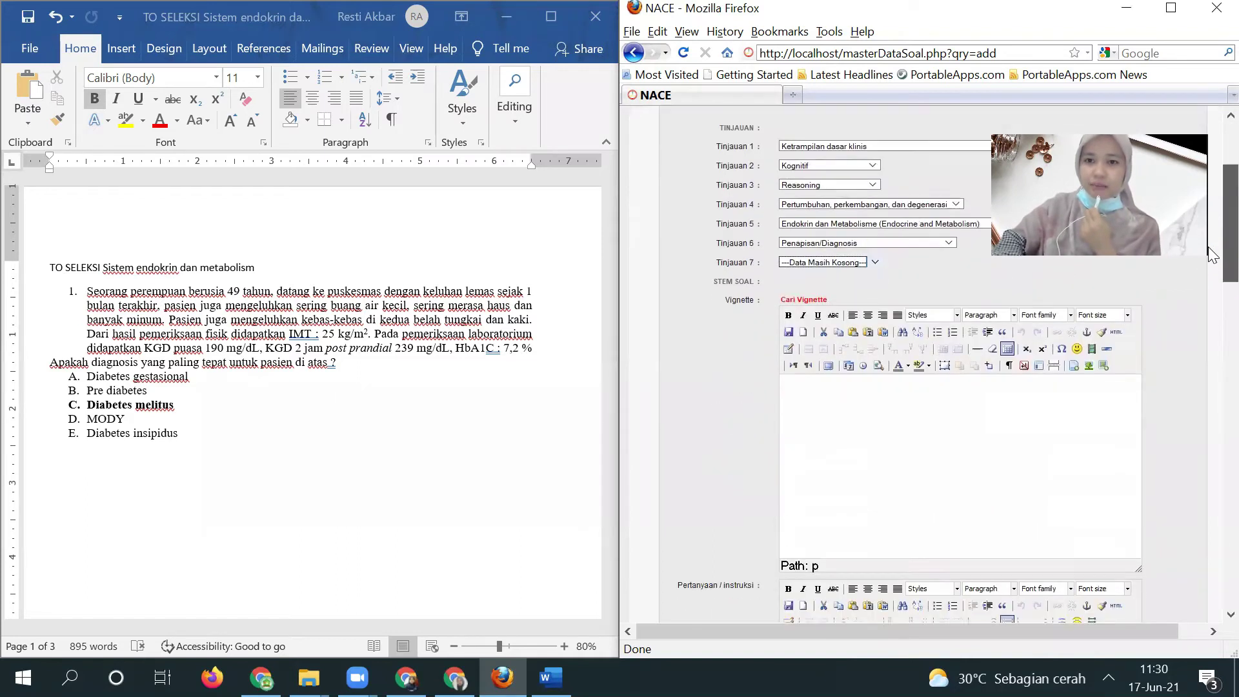
# Review the case paragraph and answer options A–E in Word, then open the Vignette's HTML source editor
pyautogui.click(426, 360)
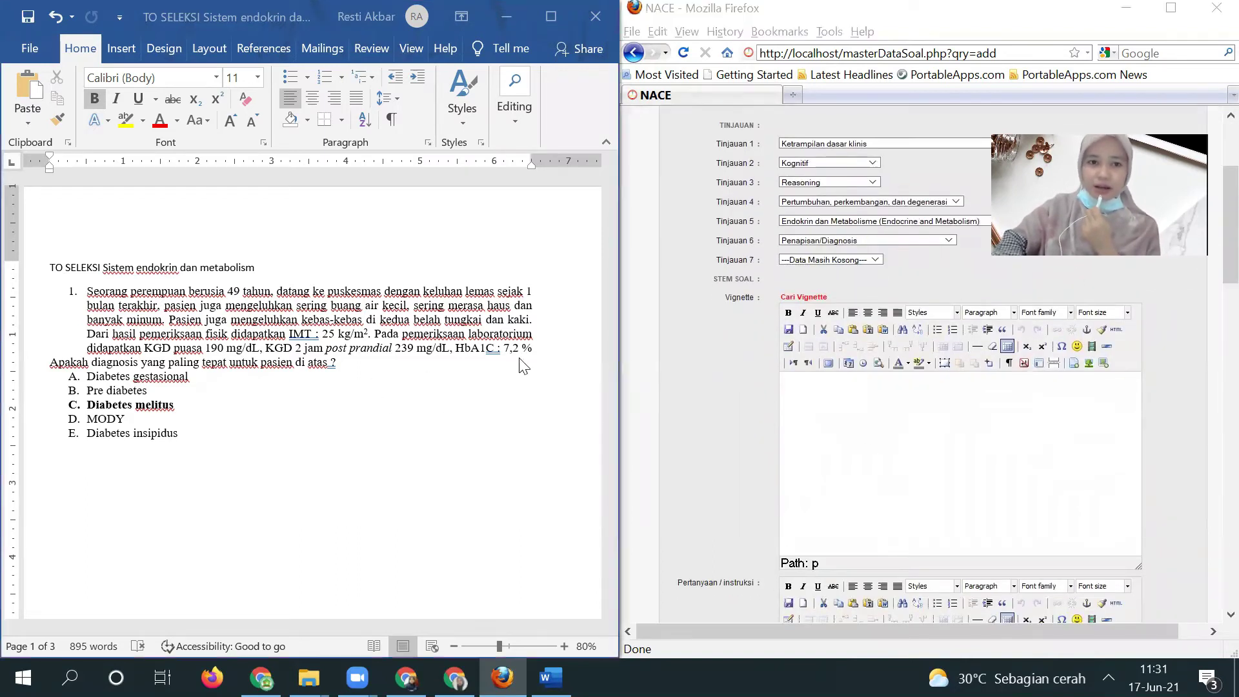
pyautogui.moveTo(545, 345); pyautogui.dragTo(89, 292)
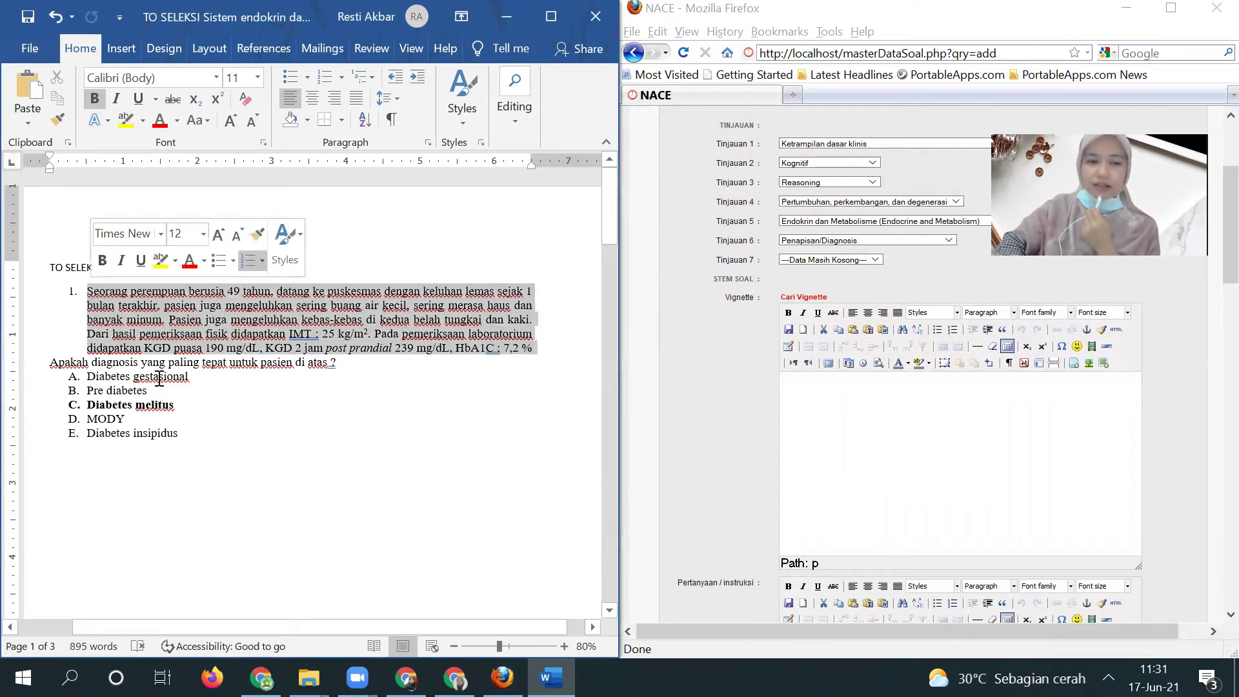
pyautogui.click(268, 404)
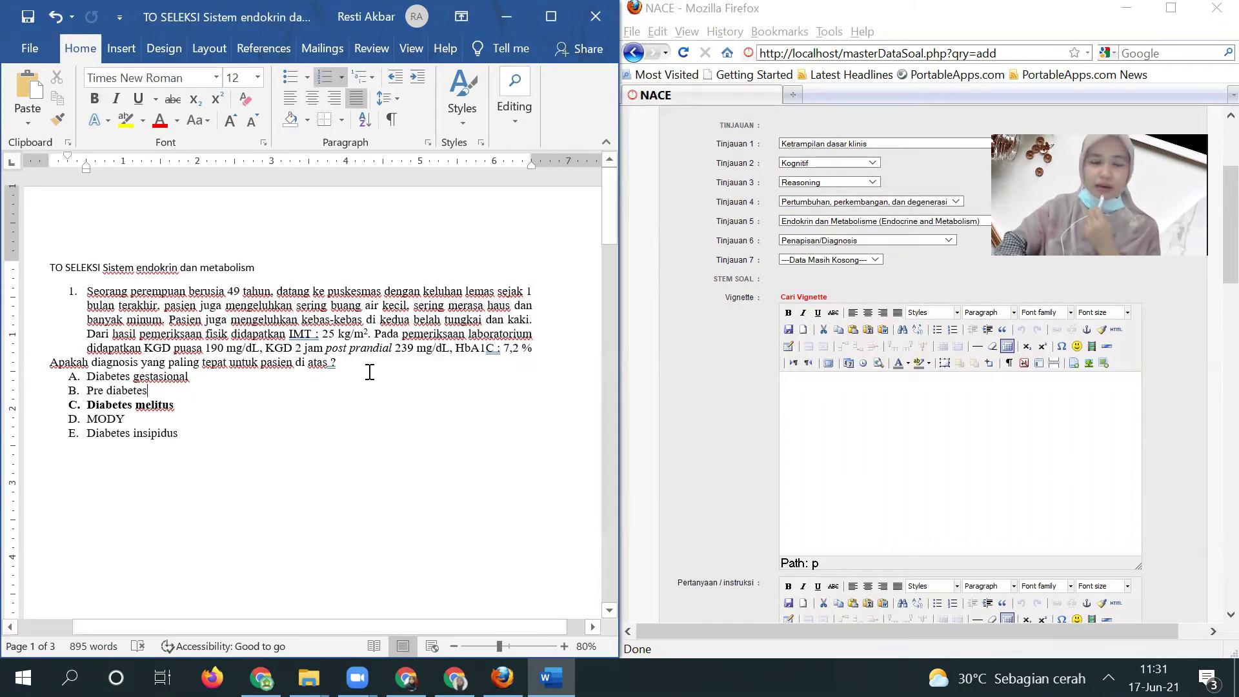
pyautogui.moveTo(340, 374); pyautogui.dragTo(53, 362)
pyautogui.moveTo(193, 434); pyautogui.dragTo(89, 377)
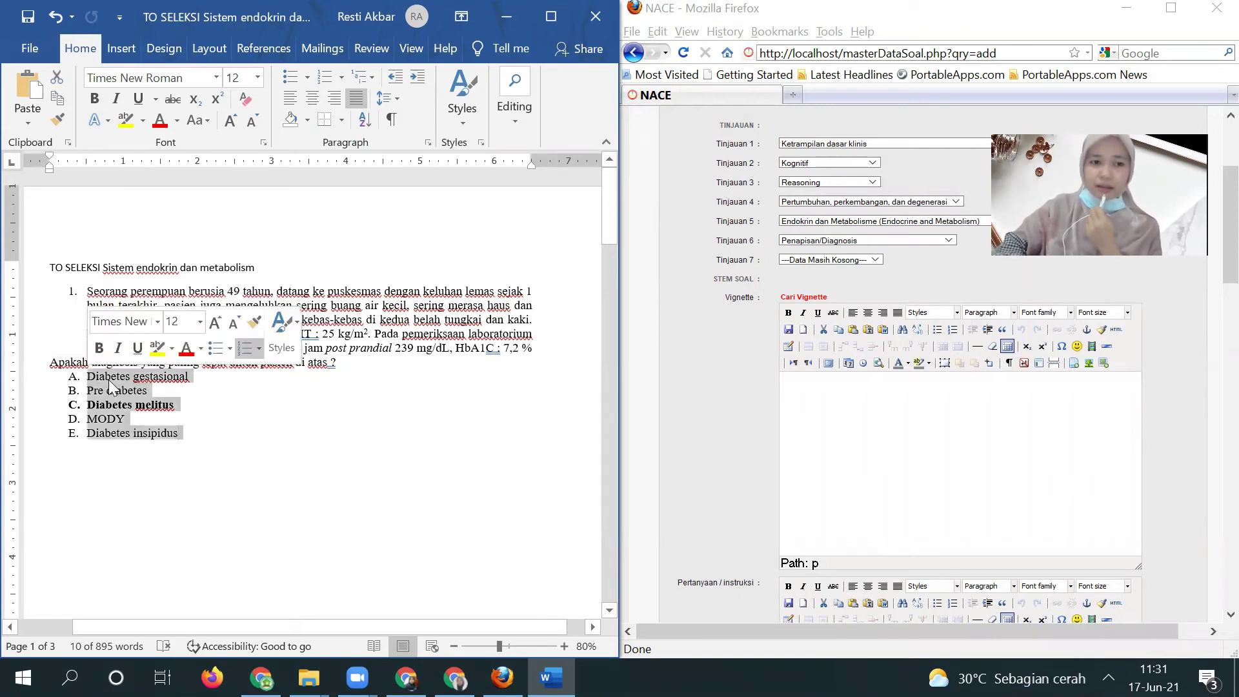
pyautogui.click(218, 420)
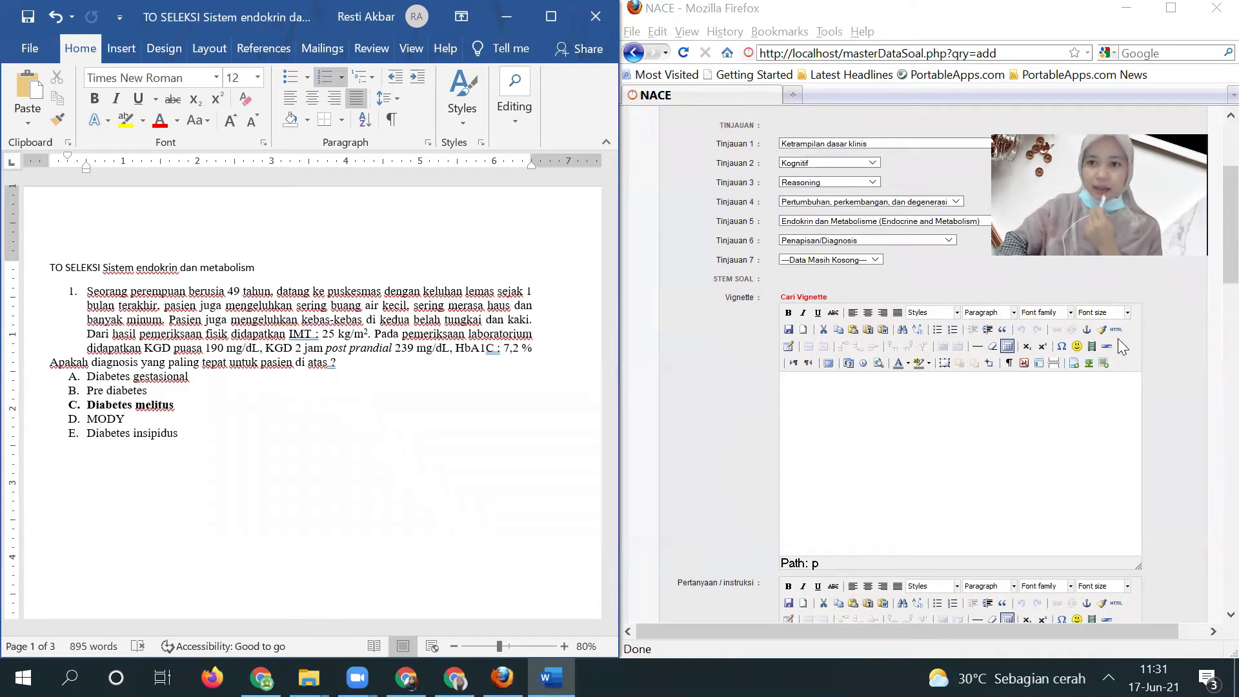
pyautogui.click(892, 407)
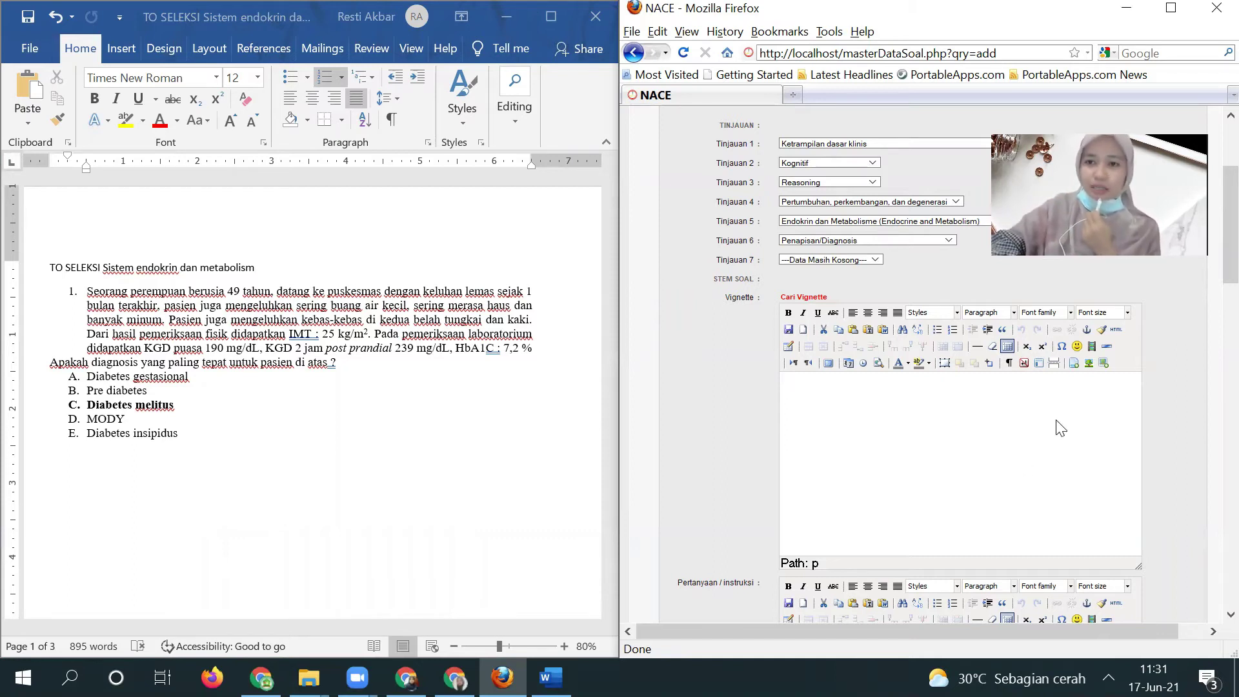
pyautogui.press('F5')
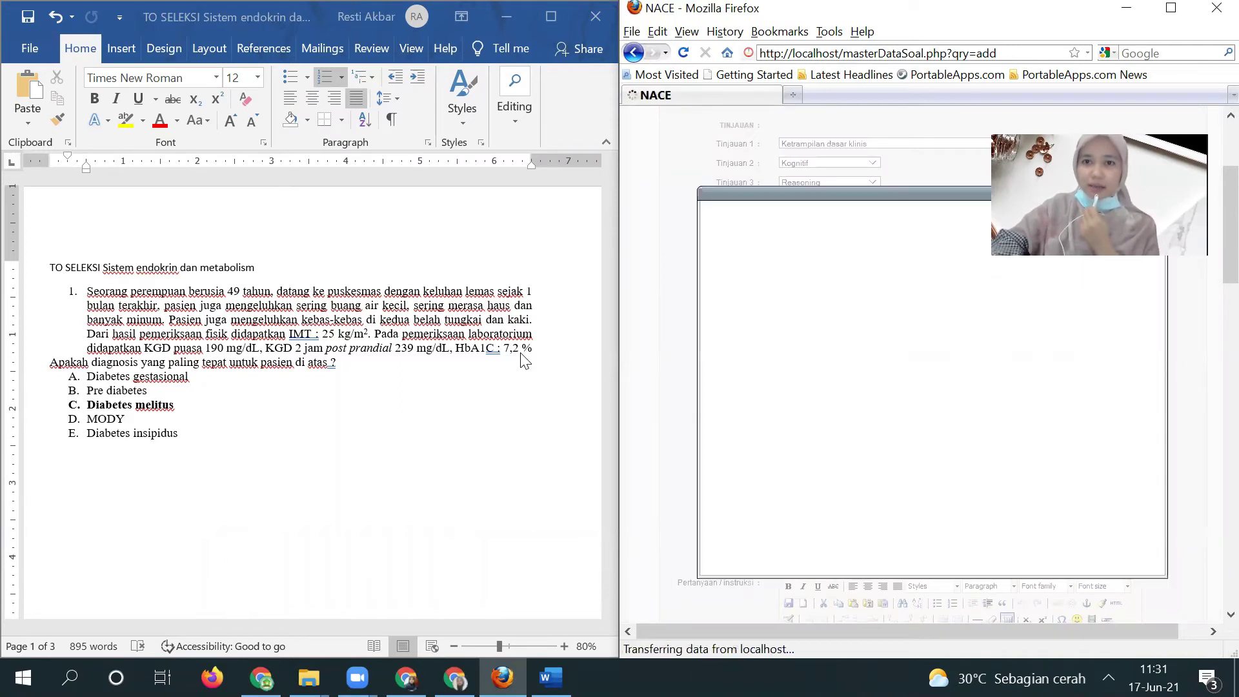
# Paste item 1's case paragraph from Word into the Vignette, deleting the leading '1.'
pyautogui.click(361, 417)
pyautogui.click(381, 360)
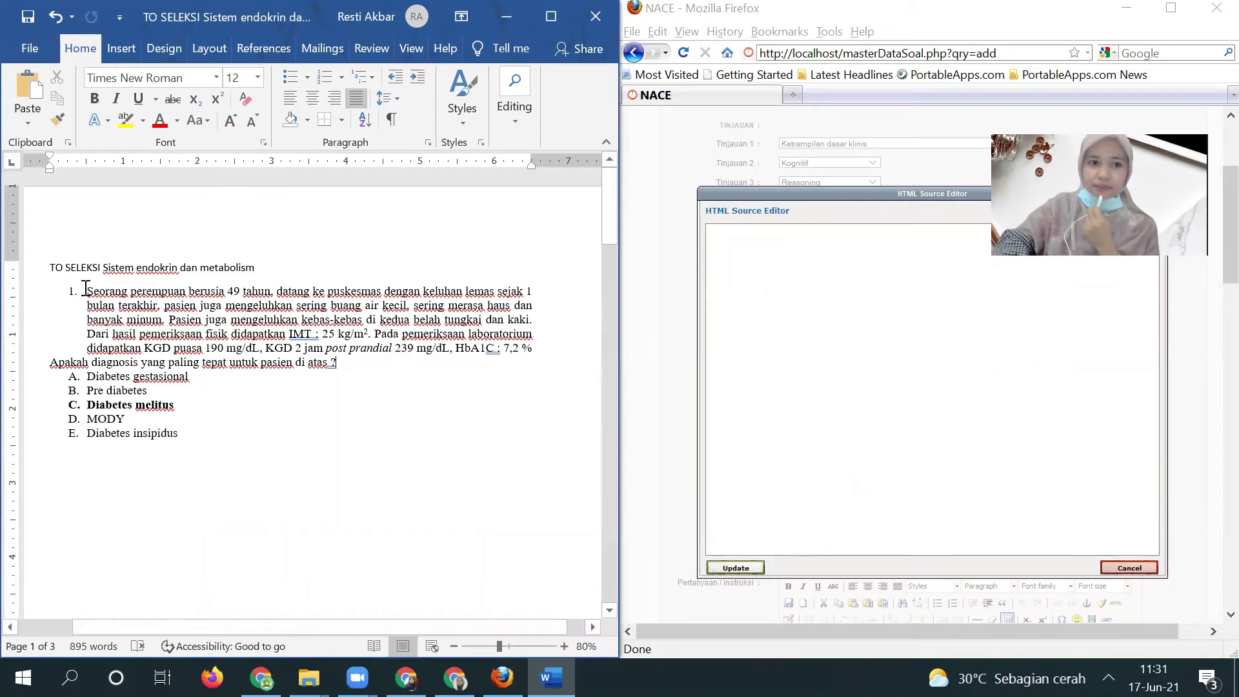
pyautogui.moveTo(86, 291); pyautogui.dragTo(270, 291)
pyautogui.moveTo(378, 334); pyautogui.dragTo(539, 351)
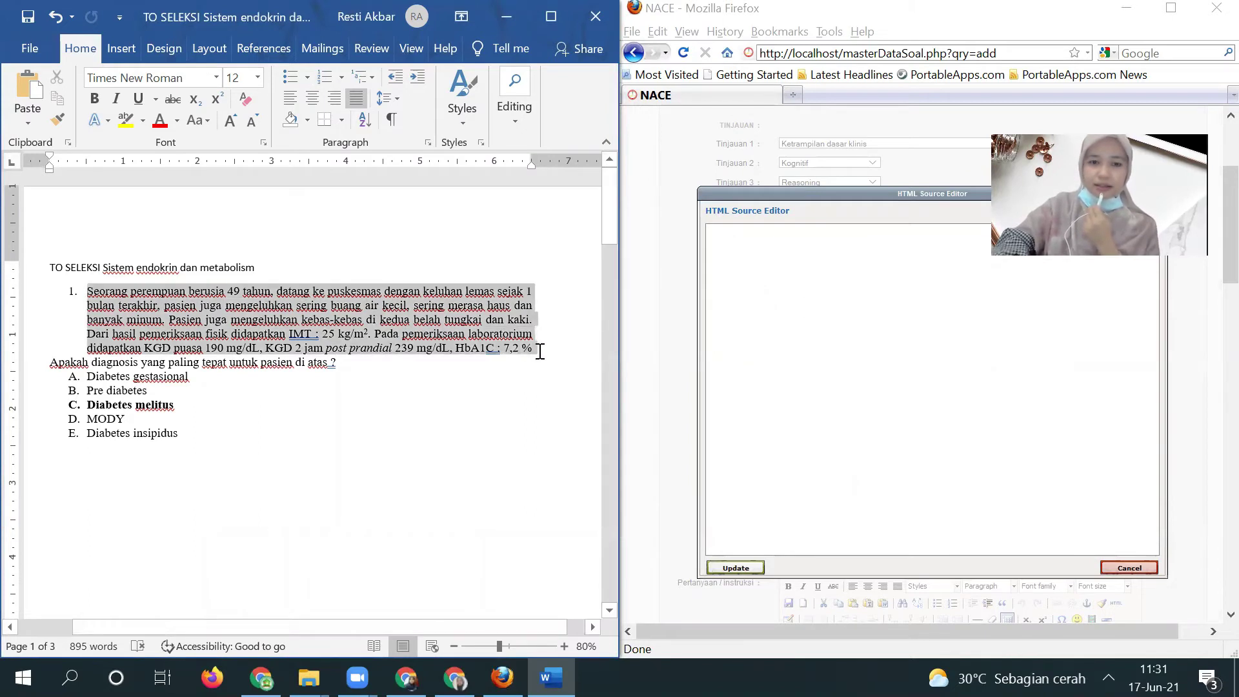
pyautogui.hotkey('ctrl', 'c')
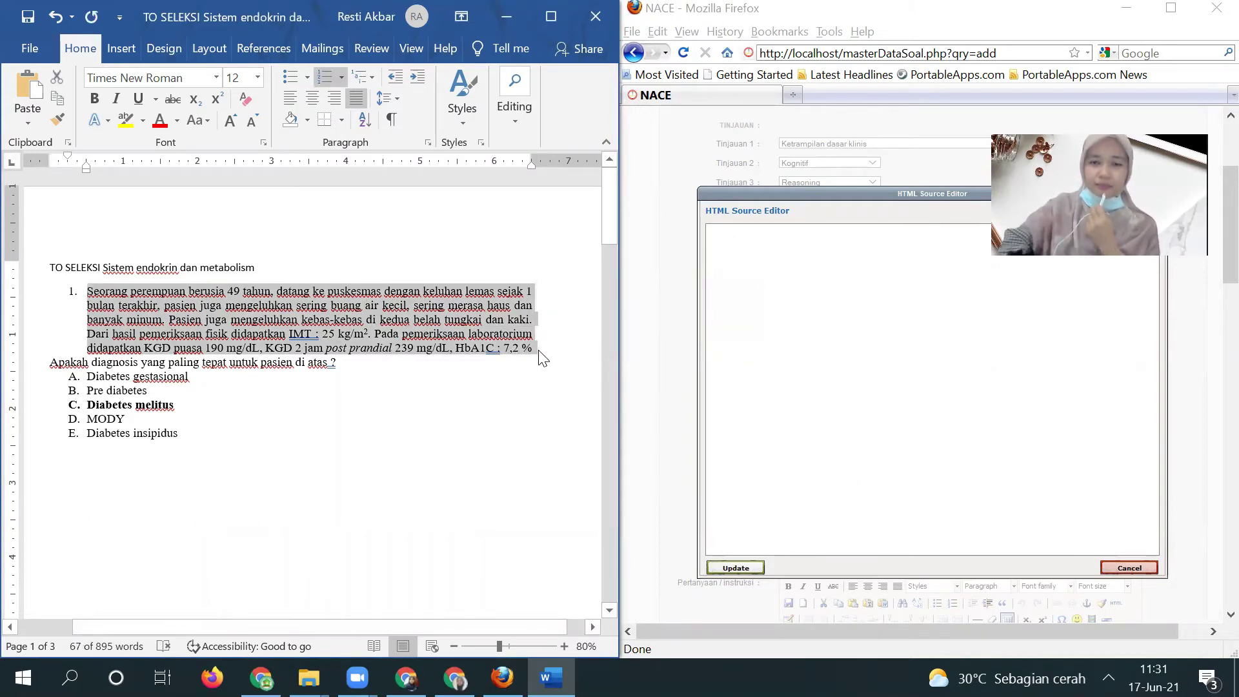
pyautogui.click(905, 326)
pyautogui.hotkey('ctrl', 'v')
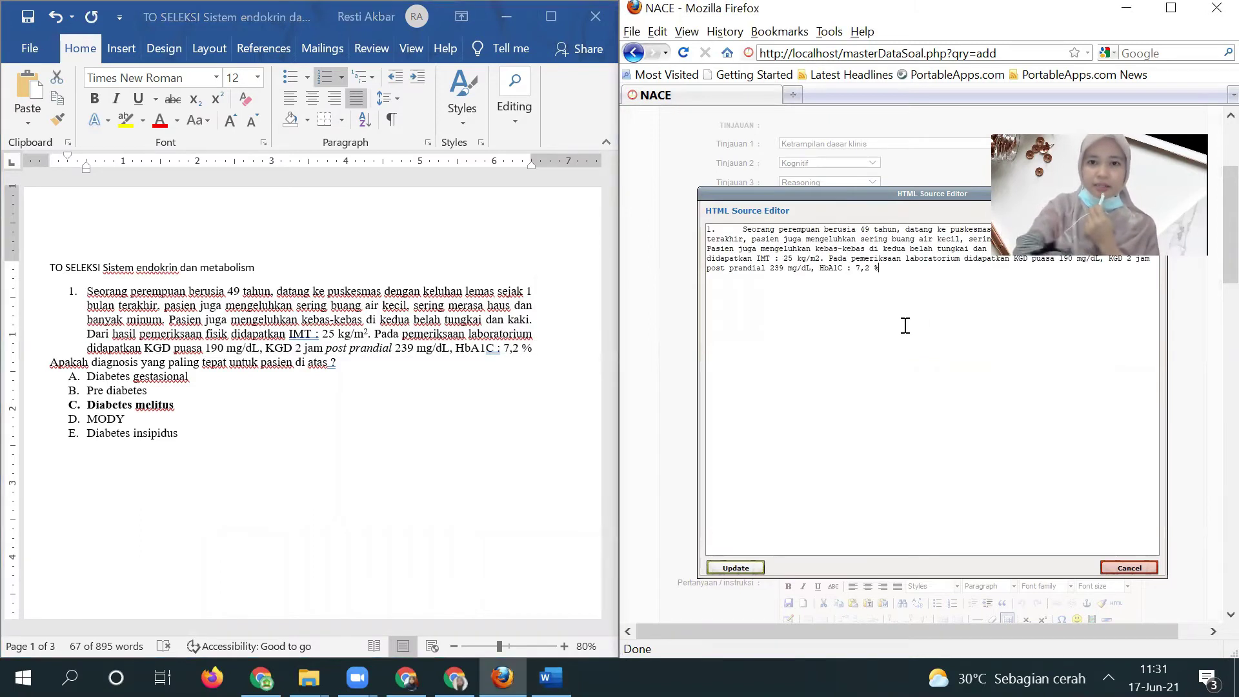
pyautogui.click(740, 231)
pyautogui.press('BackSpace')
pyautogui.press('BackSpace')
pyautogui.press('BackSpace')
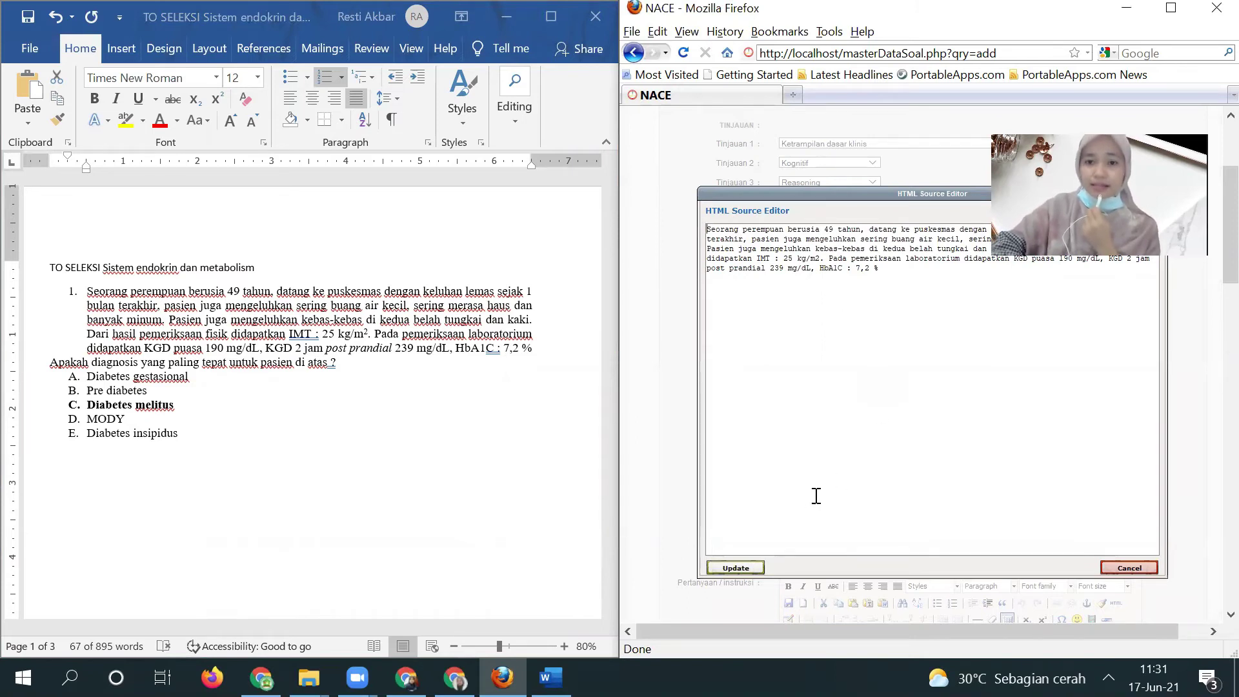
pyautogui.click(734, 569)
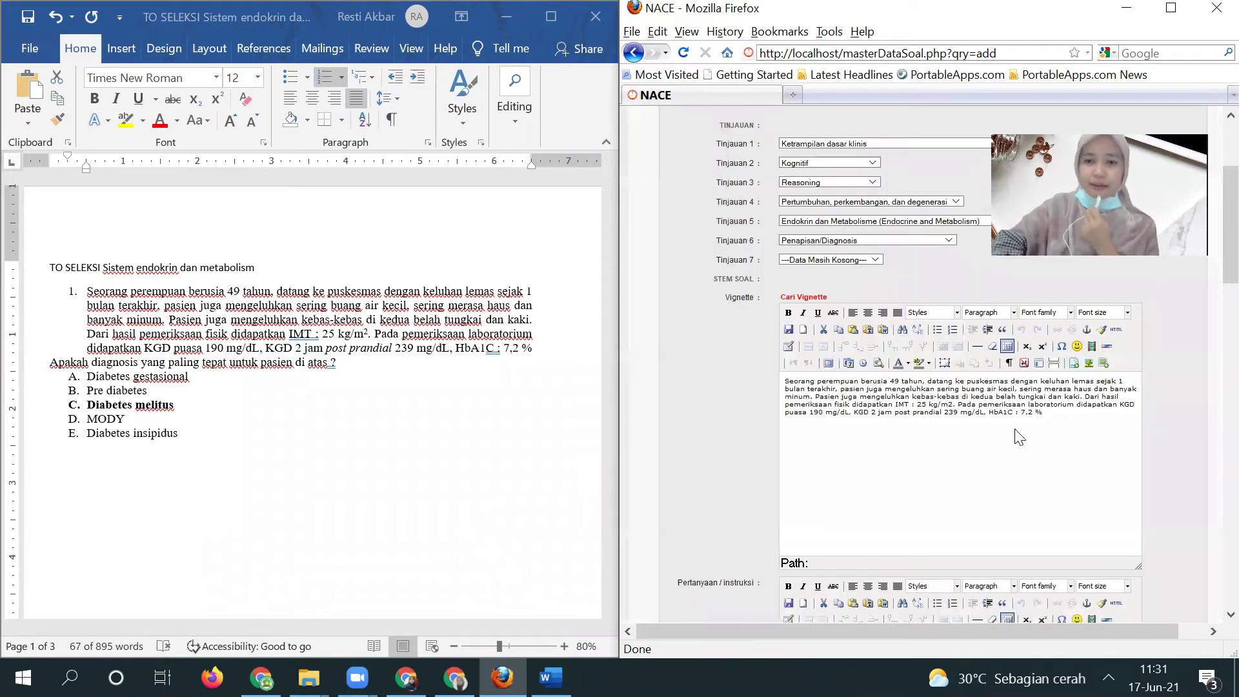
pyautogui.moveTo(1214, 286); pyautogui.dragTo(1212, 342)
# Select the 'Apakah diagnosis…' question line in the Word document
pyautogui.hotkey('alt', 'Tab')
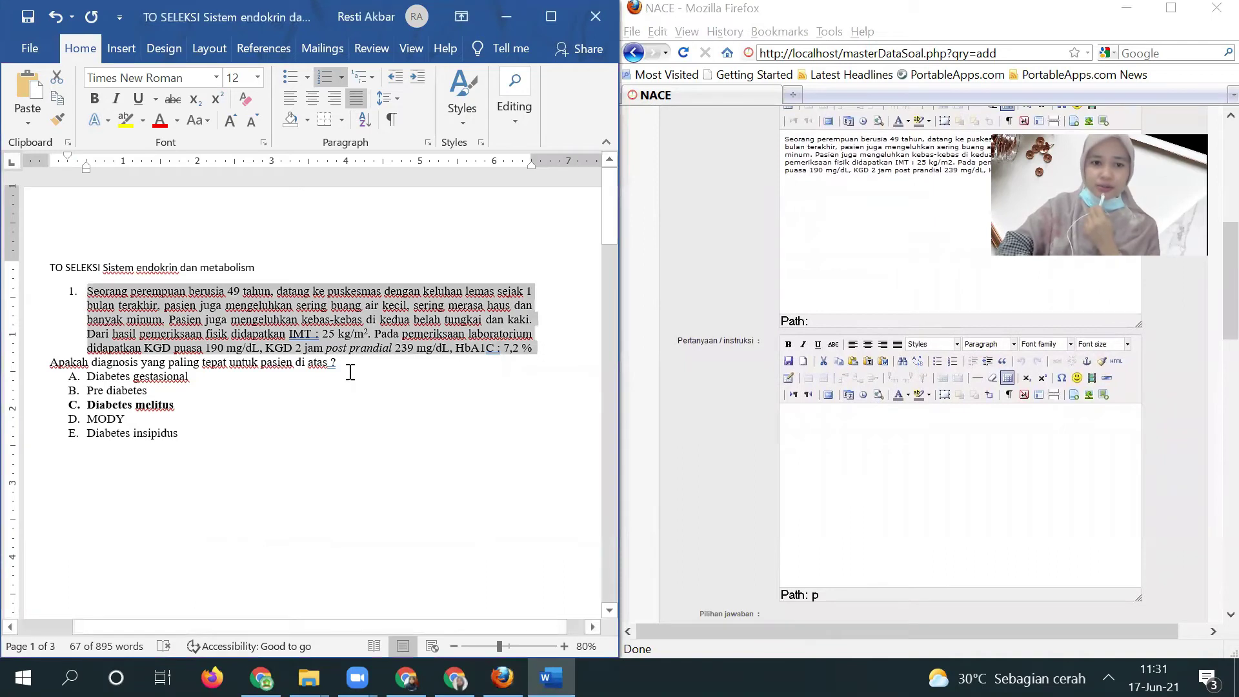
pyautogui.moveTo(351, 374); pyautogui.dragTo(207, 377)
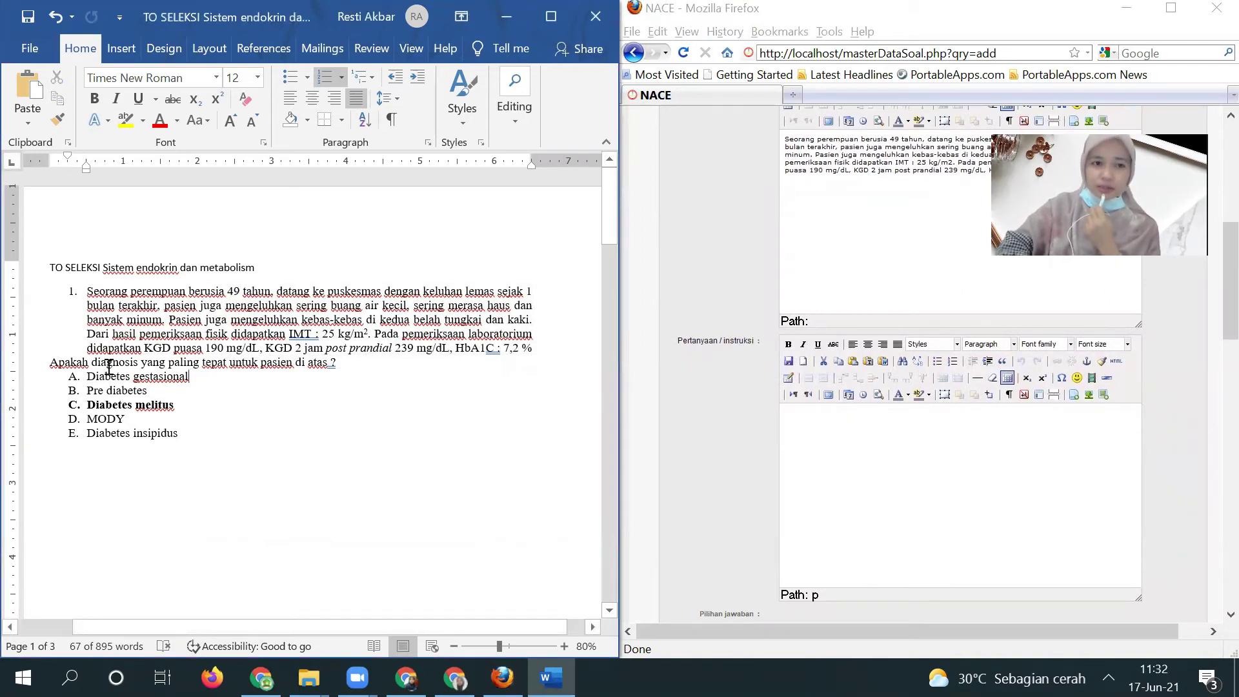
pyautogui.moveTo(50, 362); pyautogui.dragTo(336, 363)
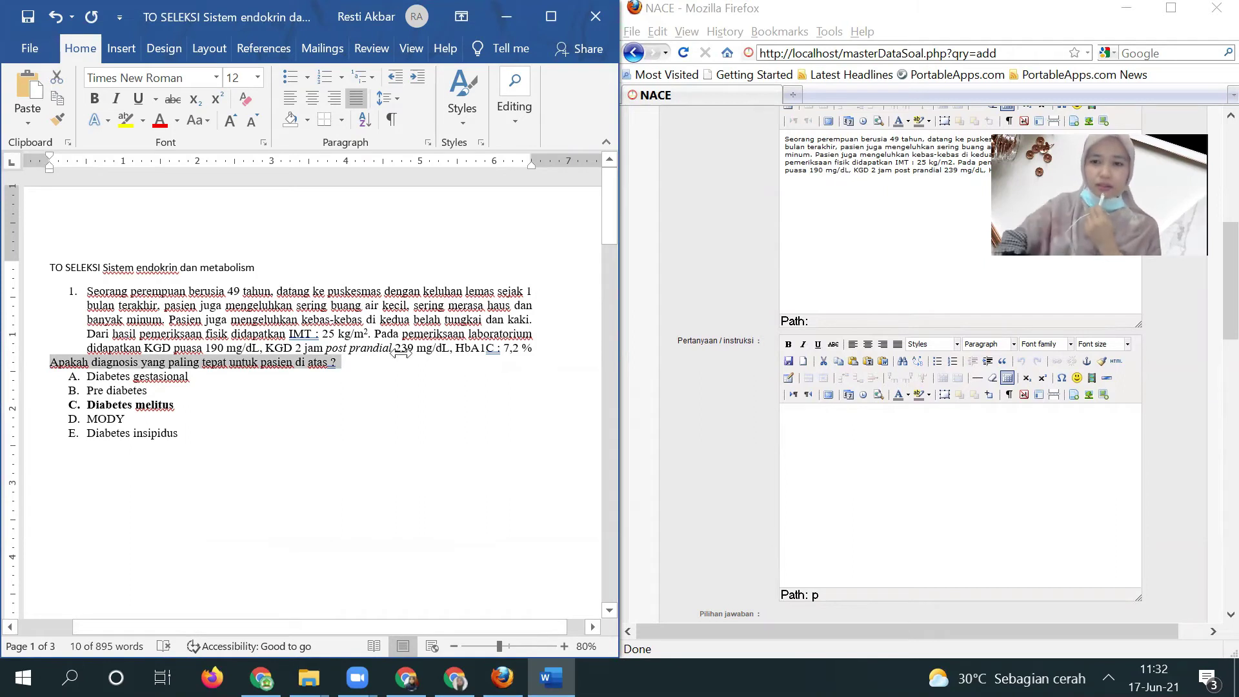
# Paste 'Apakah diagnosis yang paling tepat untuk pasien di atas ?' into Pertanyaan/instruksi via its source editor
pyautogui.click(1123, 360)
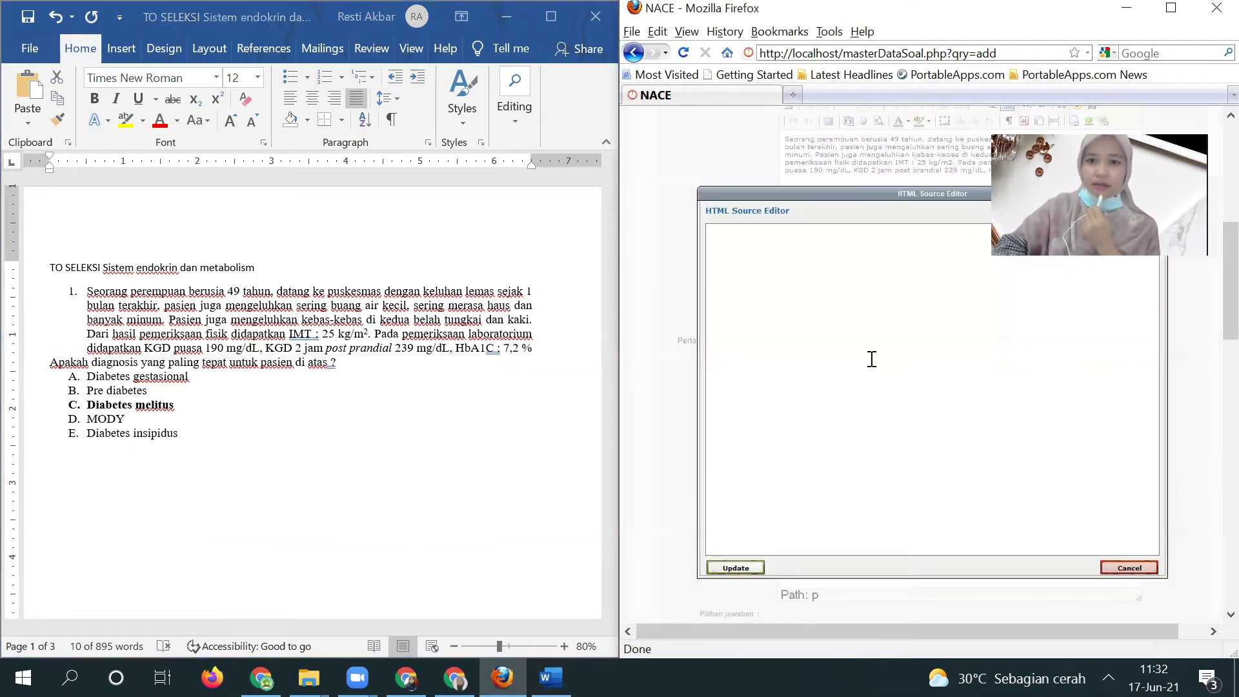
pyautogui.hotkey('ctrl', 'v')
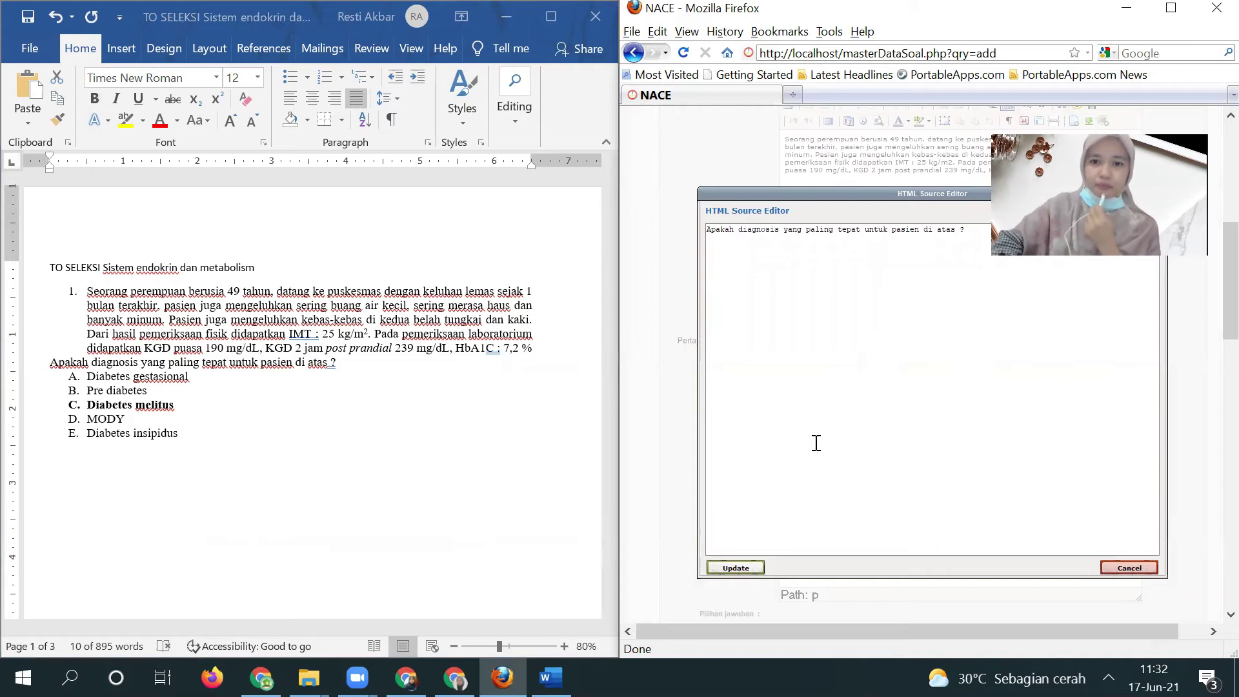
pyautogui.click(737, 568)
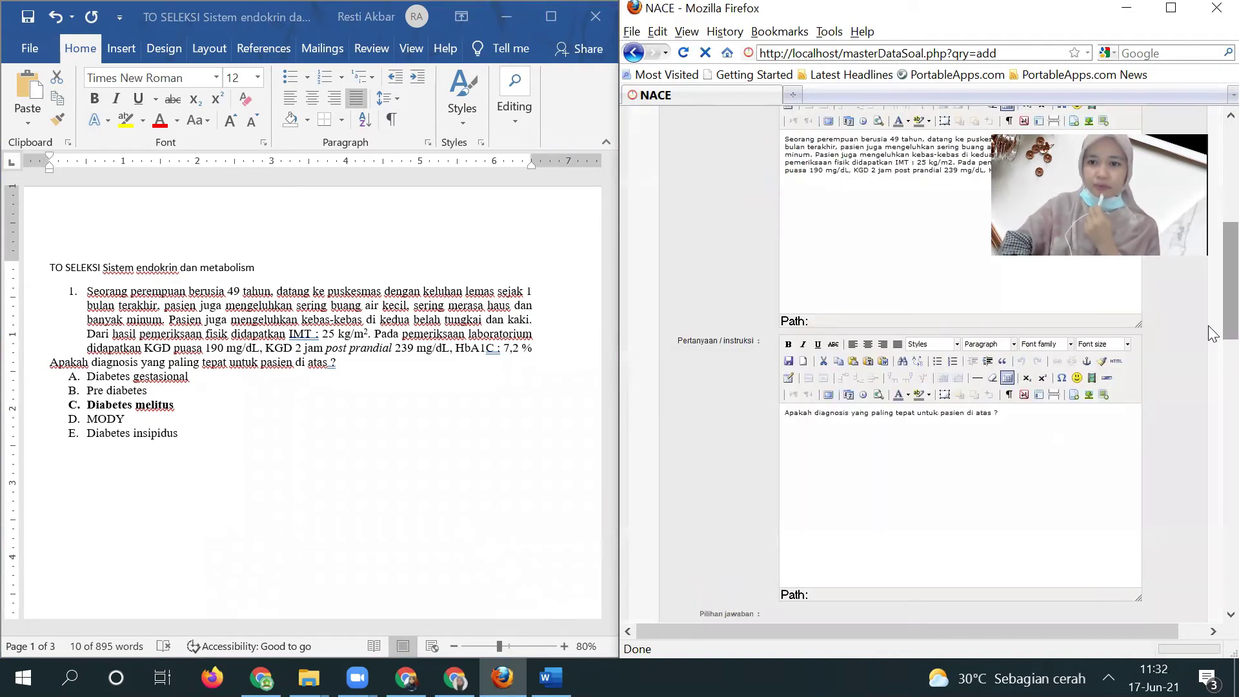
pyautogui.scroll(-5, 1210, 320)
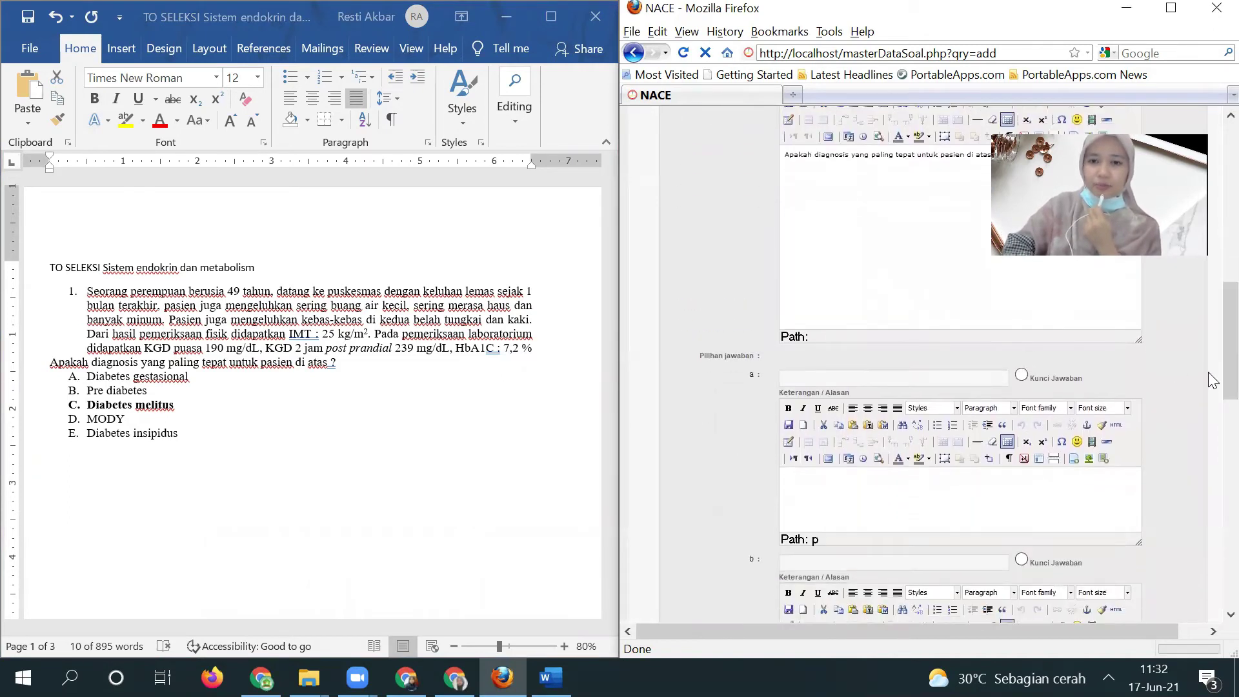
pyautogui.click(828, 378)
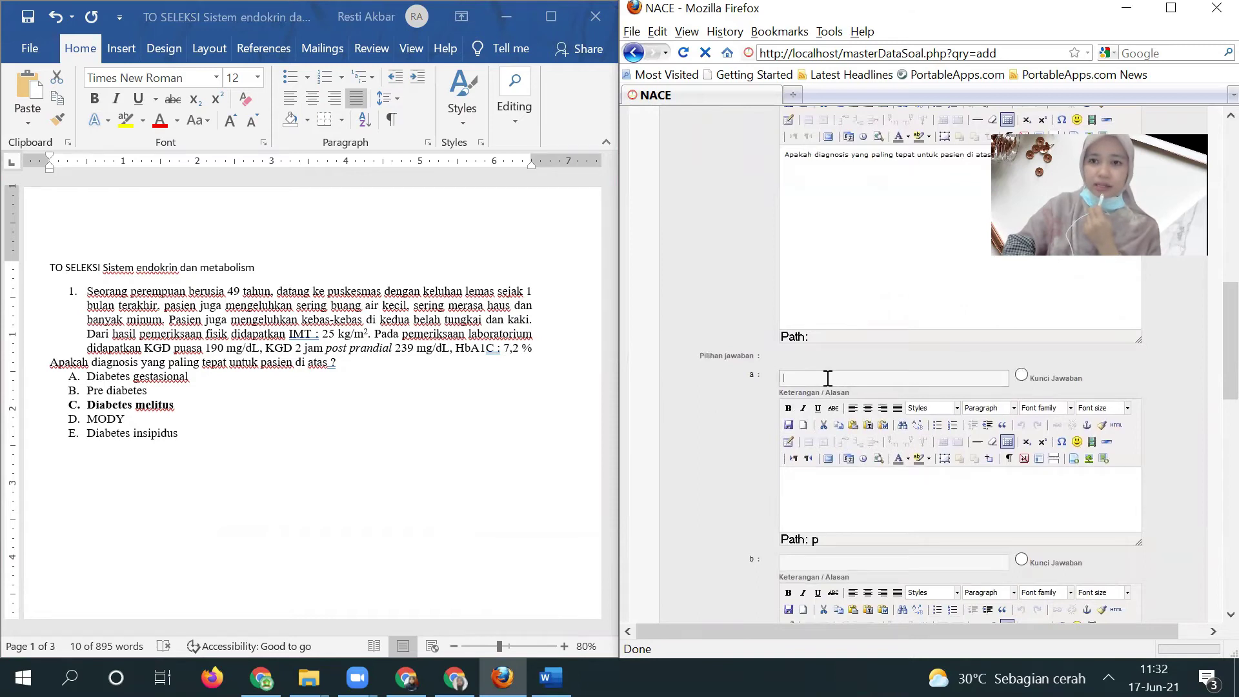
# Strip the lettering from the Word options and enter Diabetes gestasional as answer a
pyautogui.hotkey('alt', 'Tab')
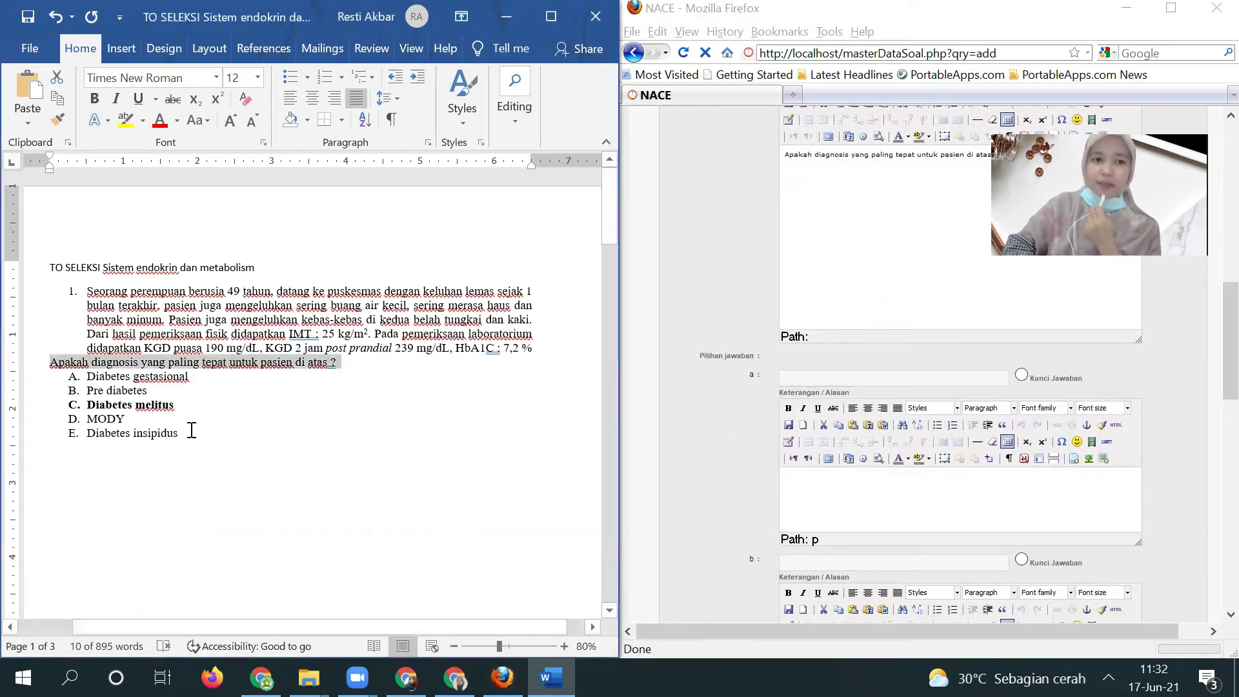
pyautogui.moveTo(191, 433); pyautogui.dragTo(86, 386)
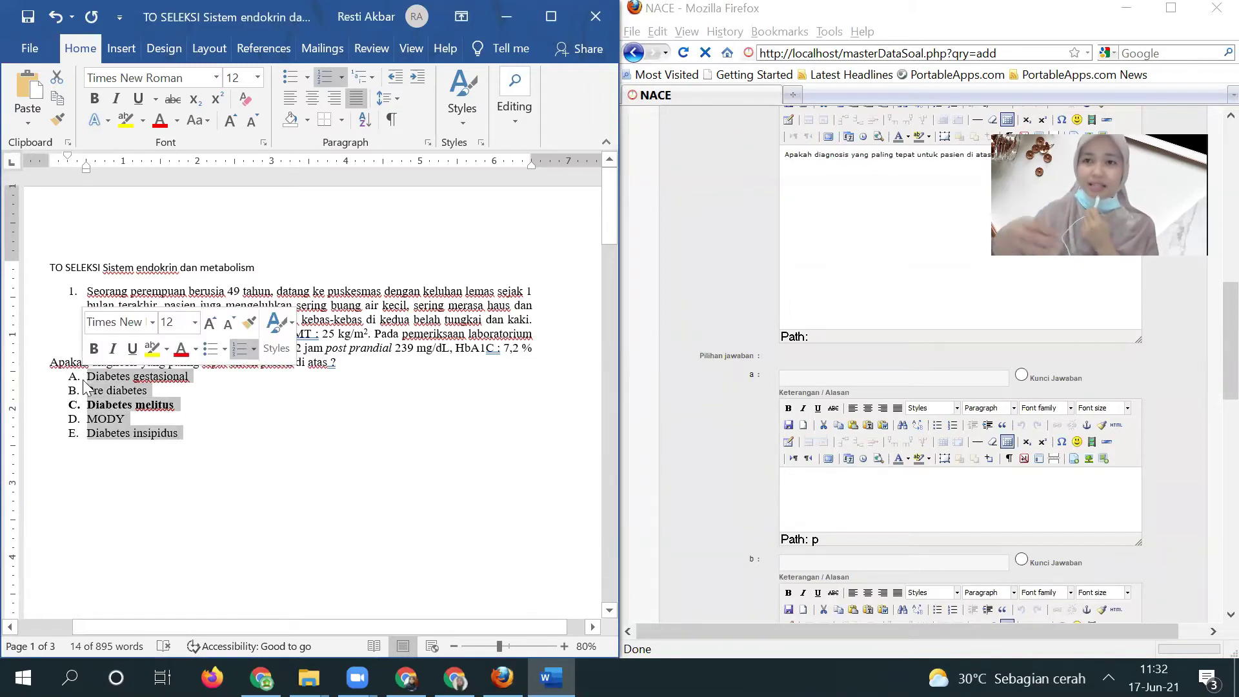
pyautogui.click(326, 81)
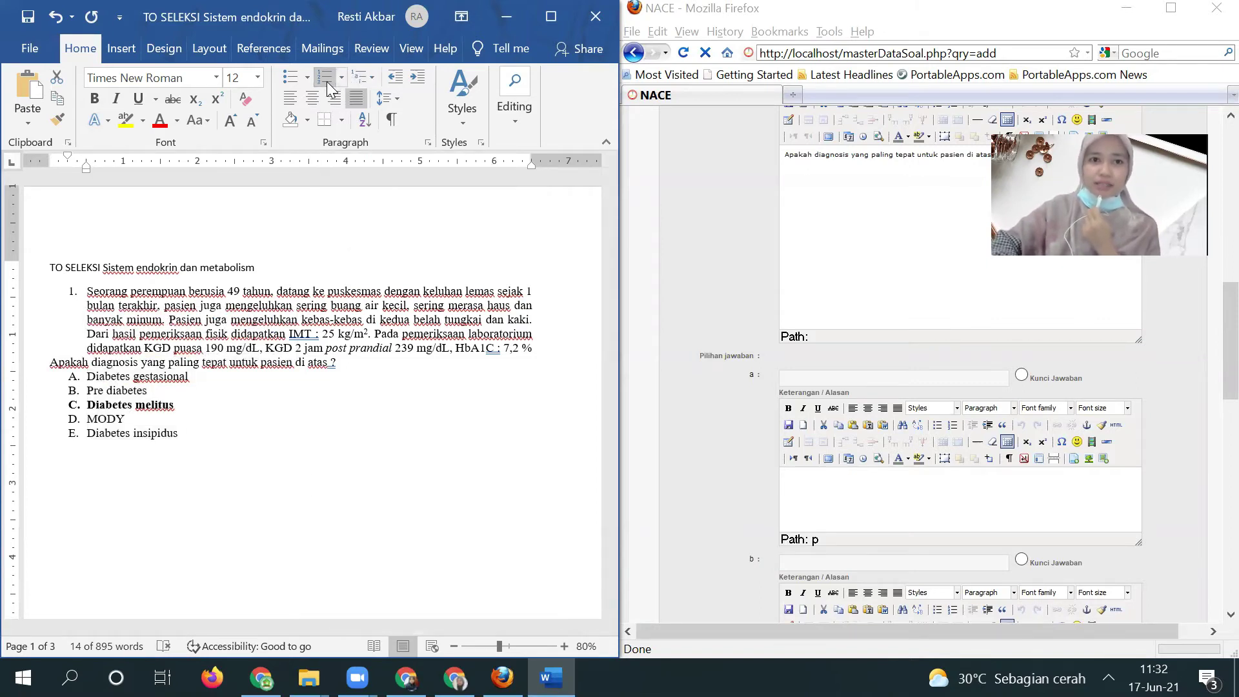
pyautogui.click(185, 489)
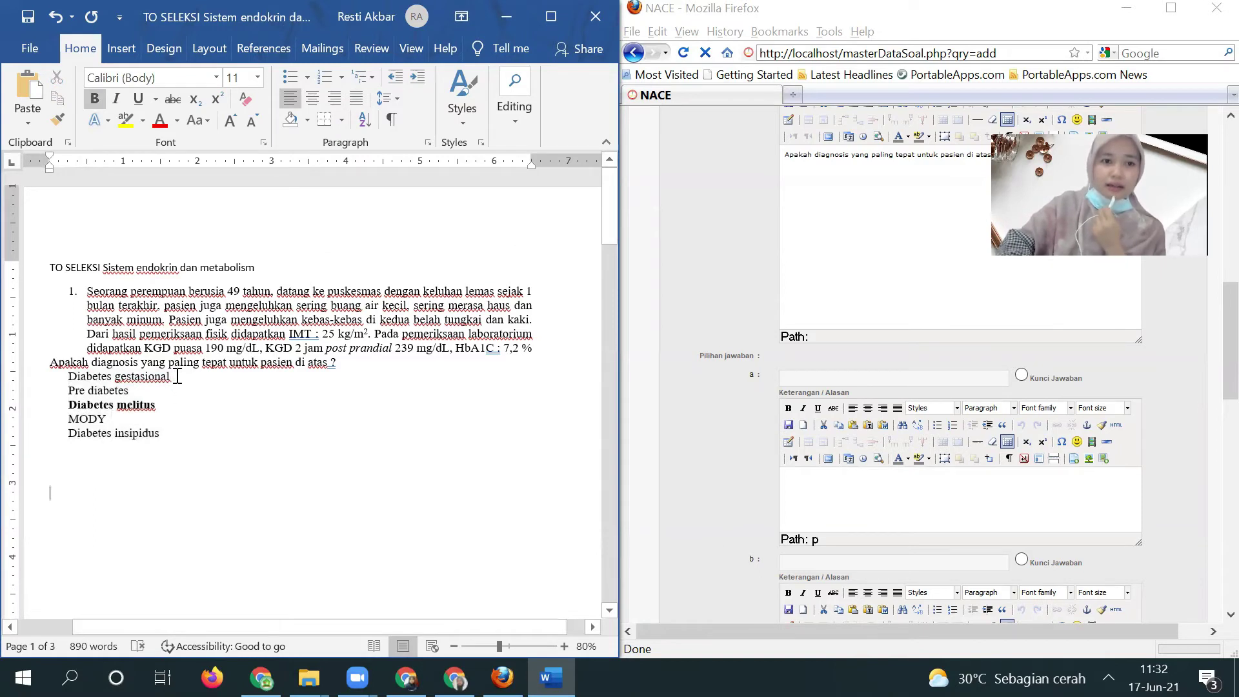
pyautogui.moveTo(177, 377); pyautogui.dragTo(76, 387)
pyautogui.hotkey('ctrl', 'c')
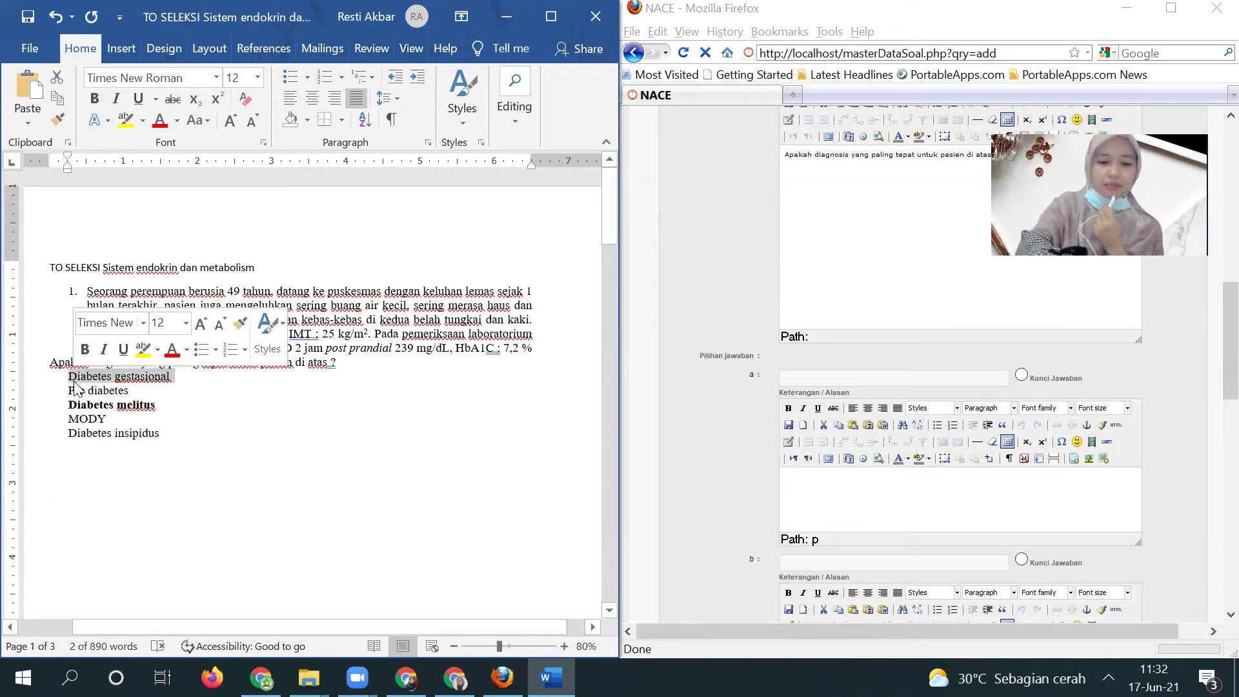
pyautogui.click(835, 376)
pyautogui.hotkey('ctrl', 'v')
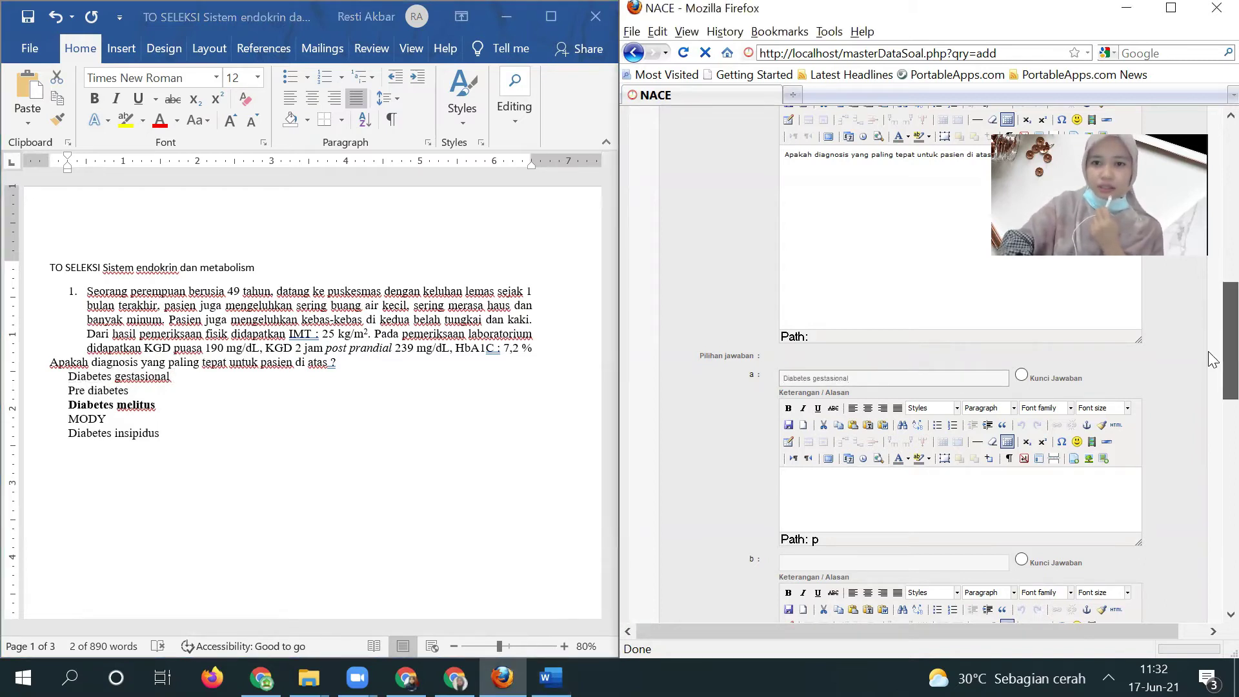
pyautogui.scroll(-5, 1210, 364)
# Enter Pre diabetes as answer b and Diabetes melitus as answer c, marking c as the key
pyautogui.moveTo(67, 376); pyautogui.dragTo(130, 388)
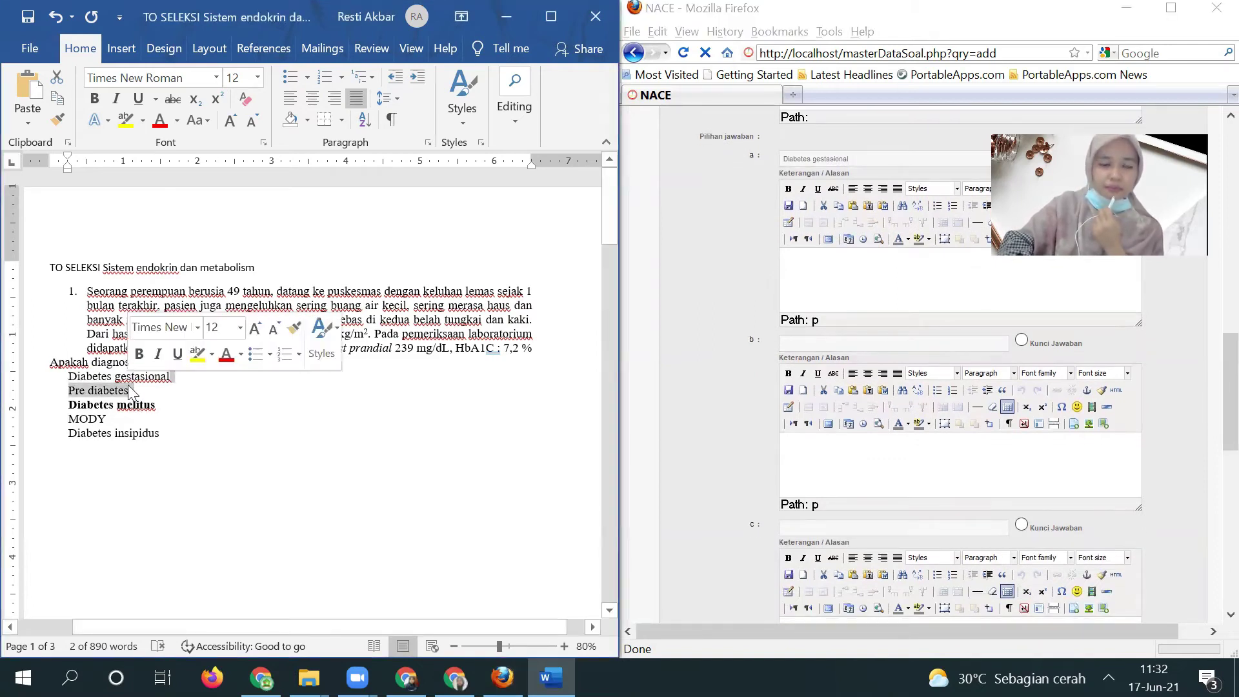
pyautogui.click(826, 341)
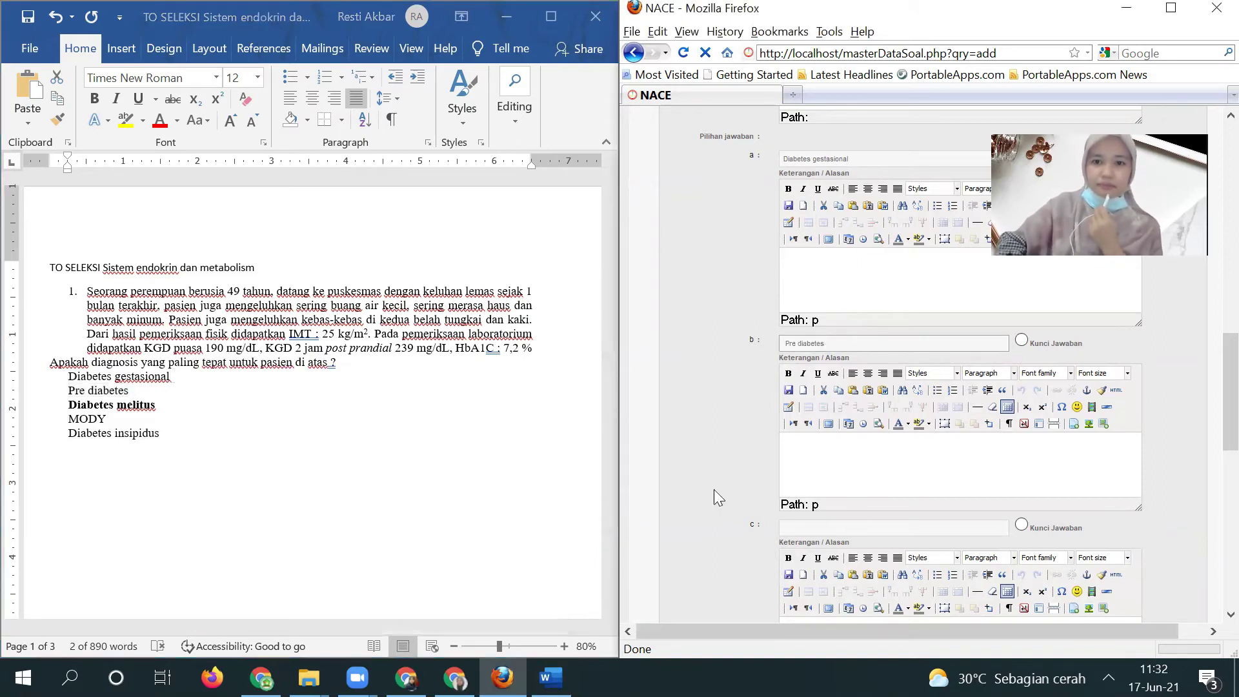
pyautogui.hotkey('alt', 'Tab')
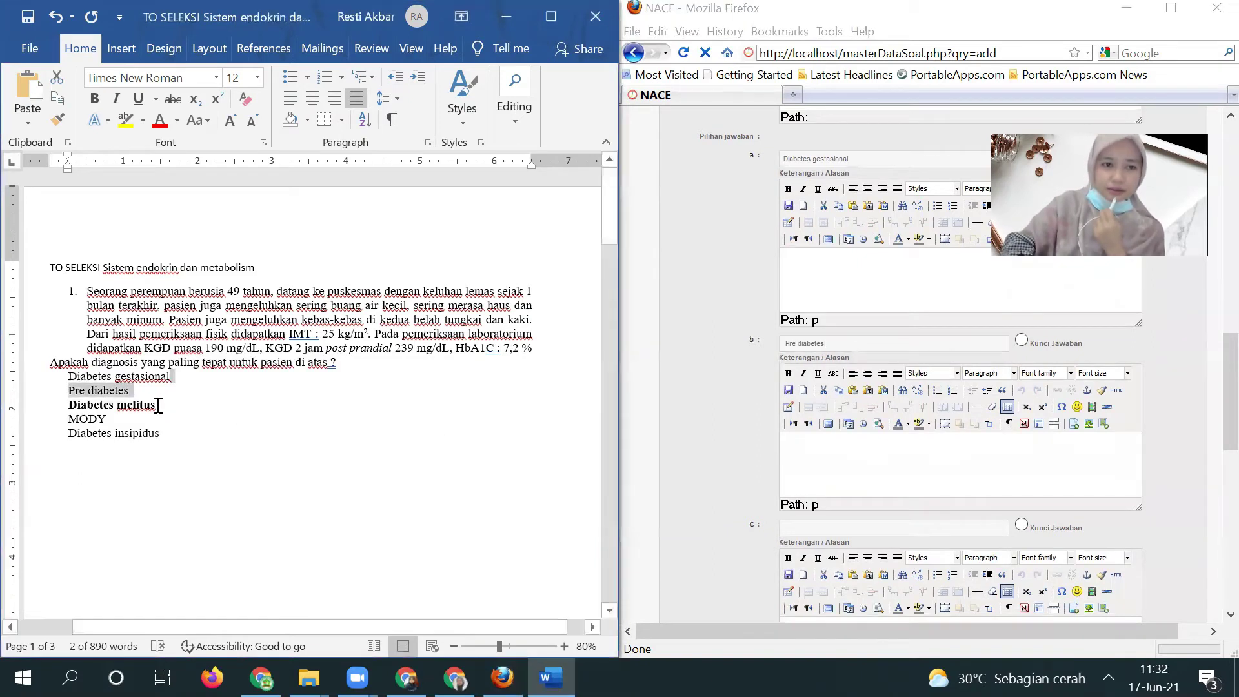
pyautogui.moveTo(158, 405); pyautogui.dragTo(74, 407)
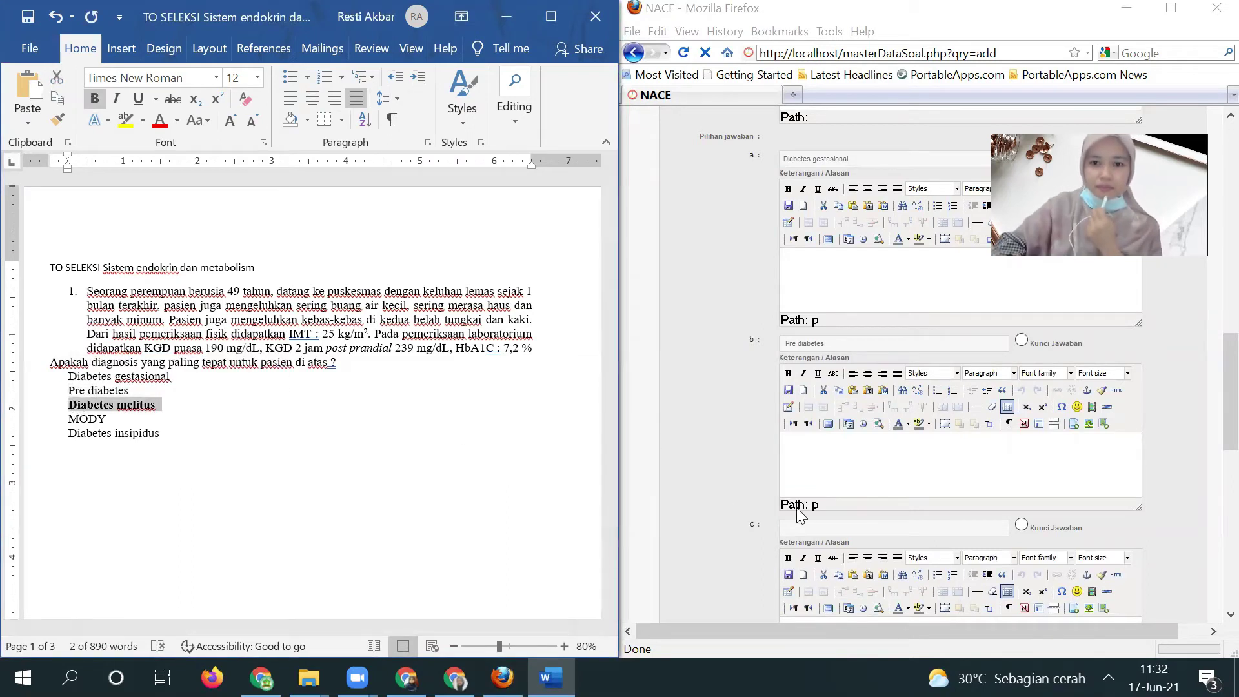
pyautogui.click(804, 531)
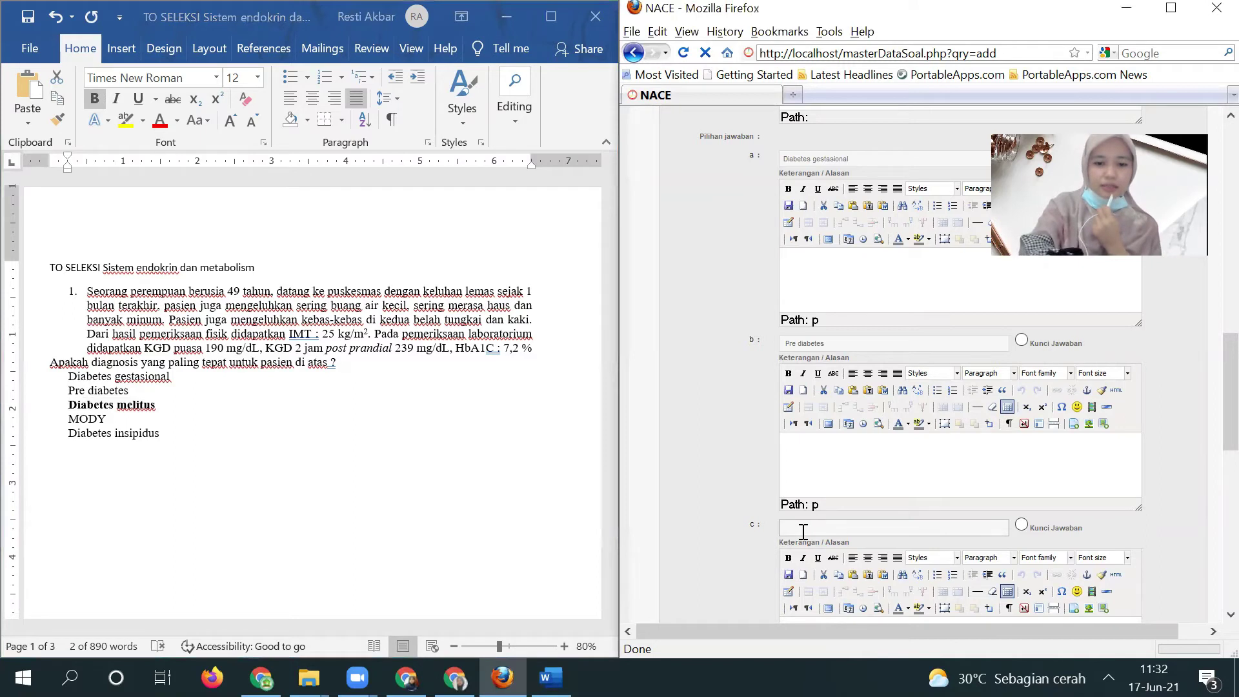
pyautogui.click(1022, 526)
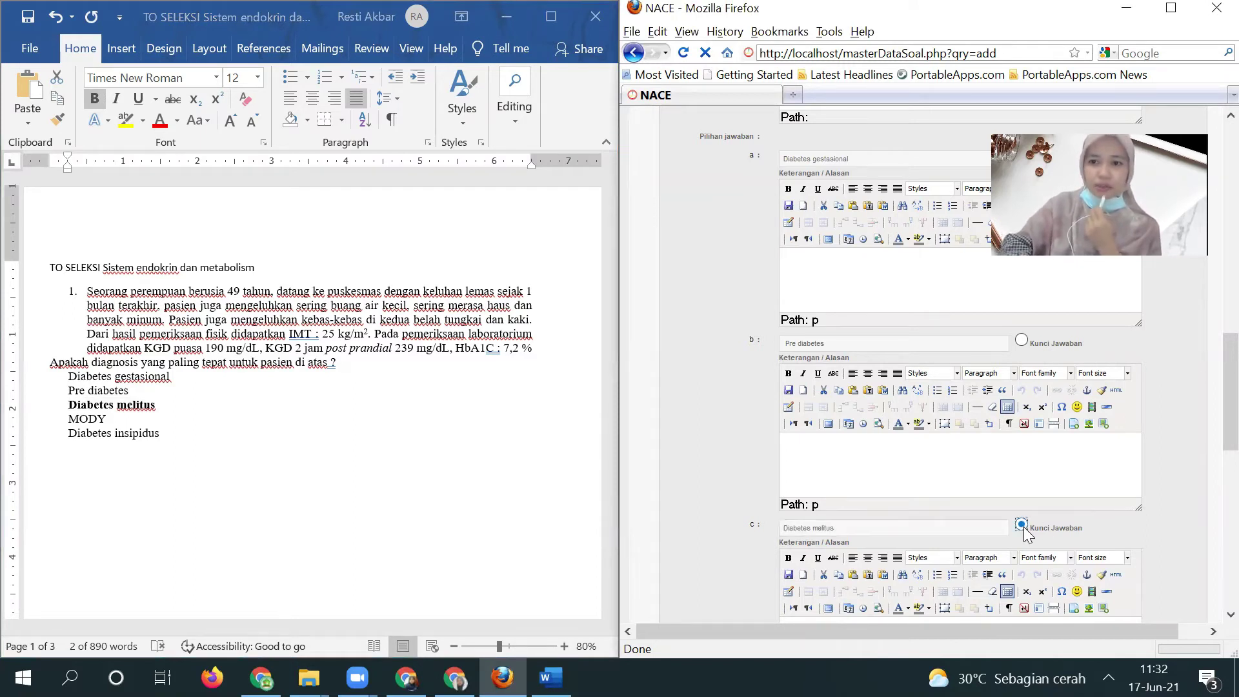
pyautogui.scroll(-6, 1096, 452)
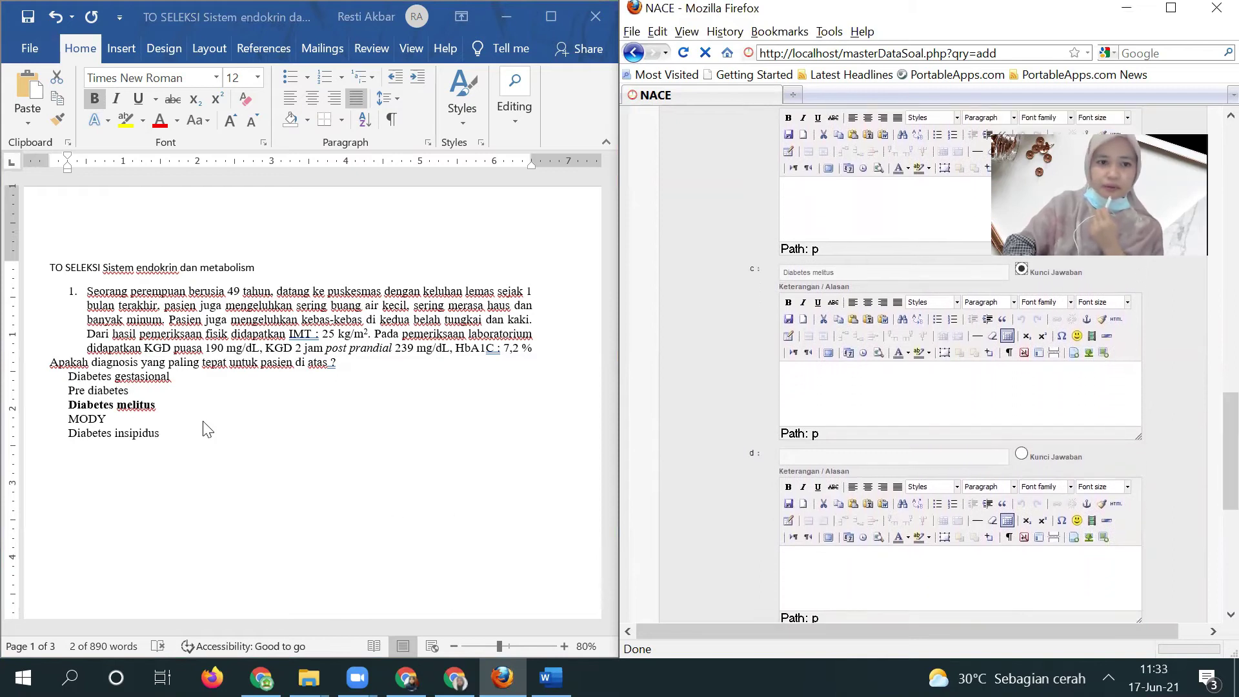
# Enter MODY as answer d and Diabetes insipidus as answer e
pyautogui.click(127, 417)
pyautogui.moveTo(98, 418); pyautogui.dragTo(68, 429)
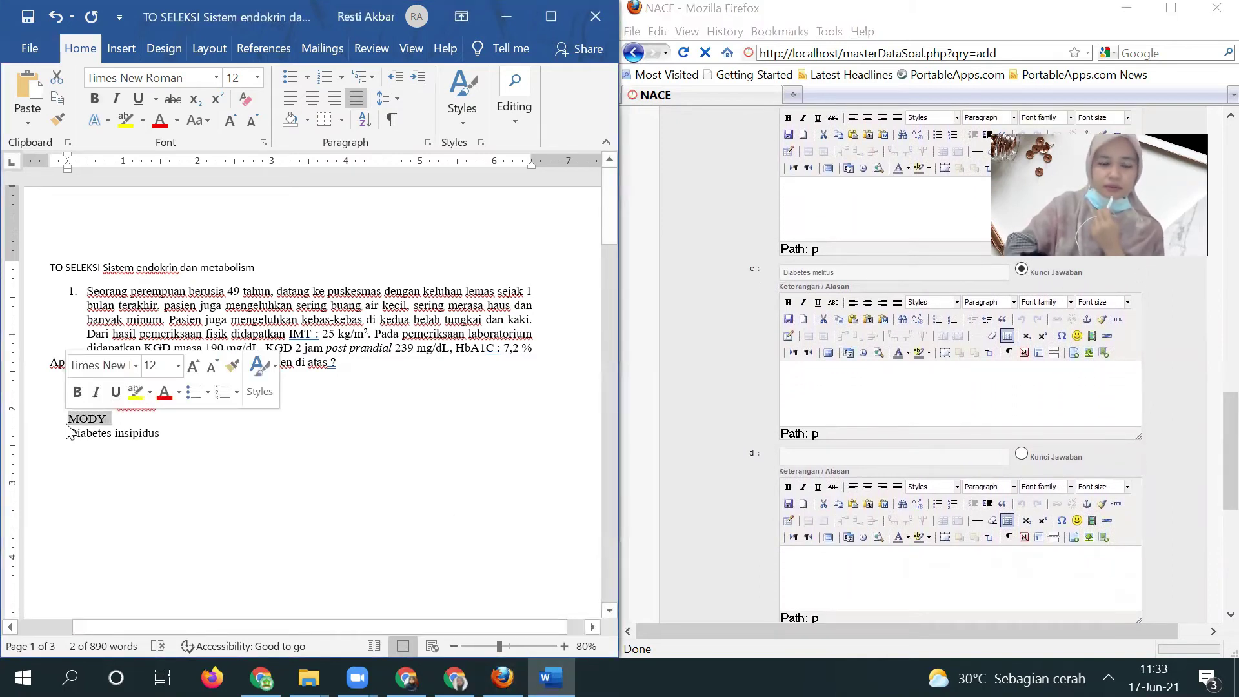
pyautogui.click(814, 457)
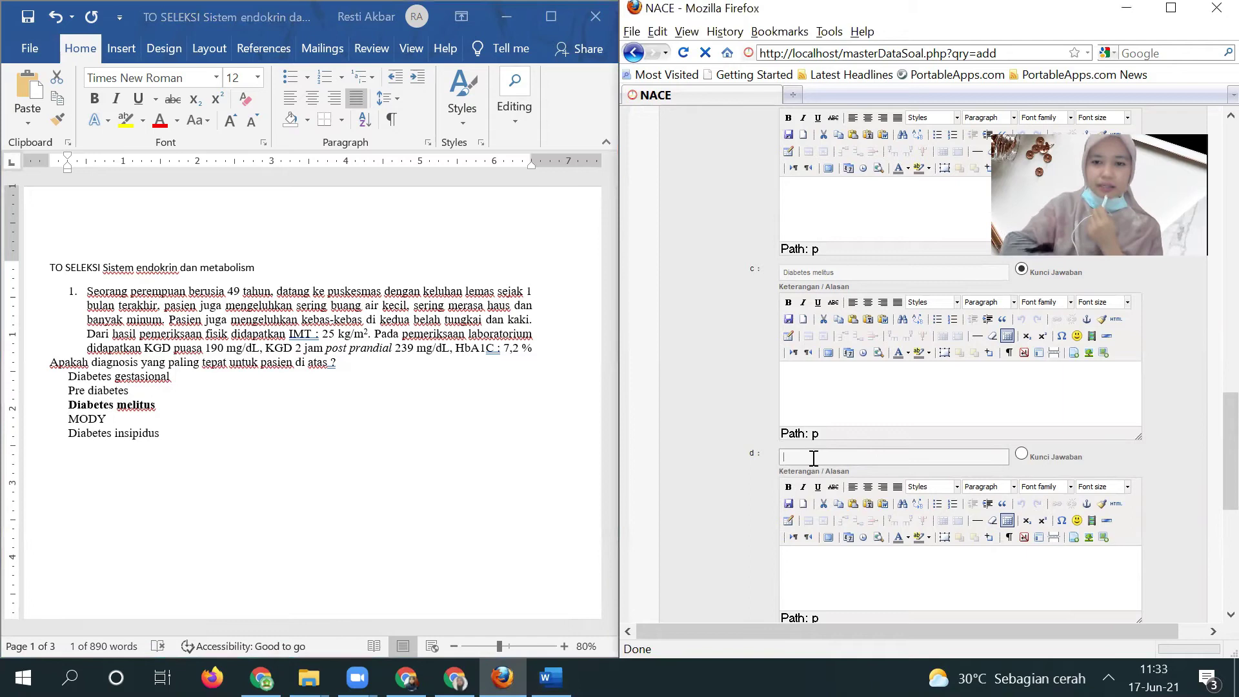
pyautogui.scroll(-5, 1213, 503)
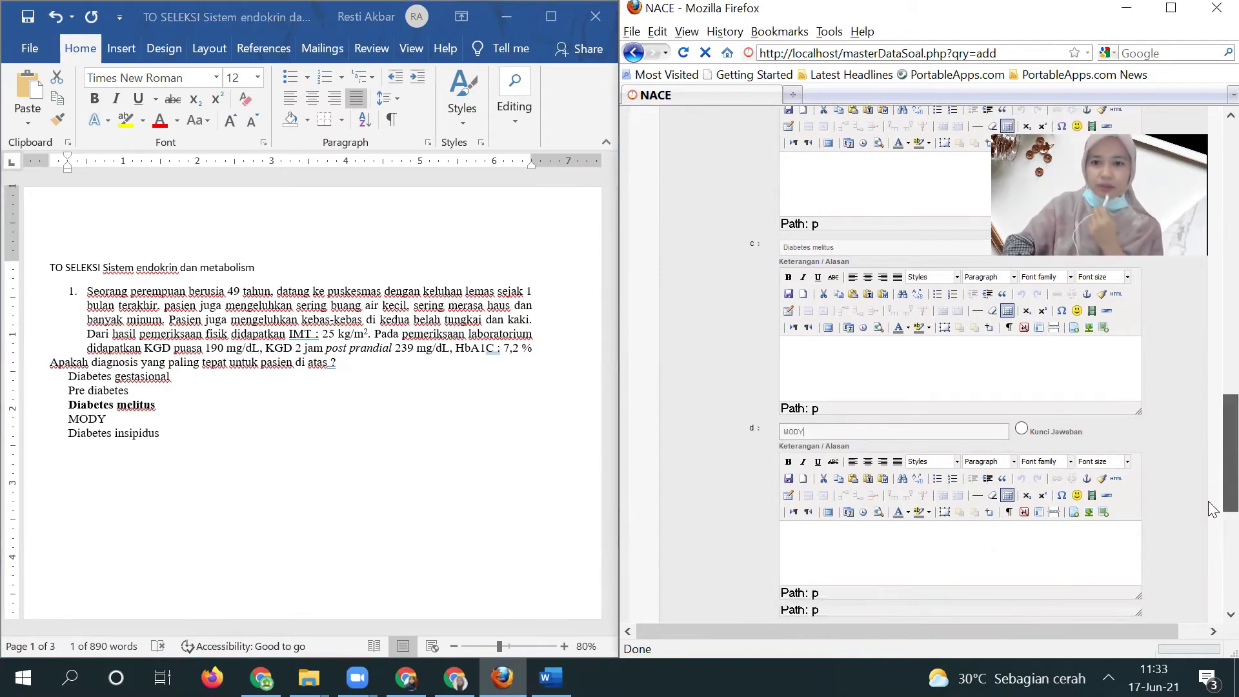
pyautogui.moveTo(686, 450); pyautogui.dragTo(304, 452)
pyautogui.click(200, 447)
pyautogui.click(59, 438)
pyautogui.hotkey('ctrl', 'c')
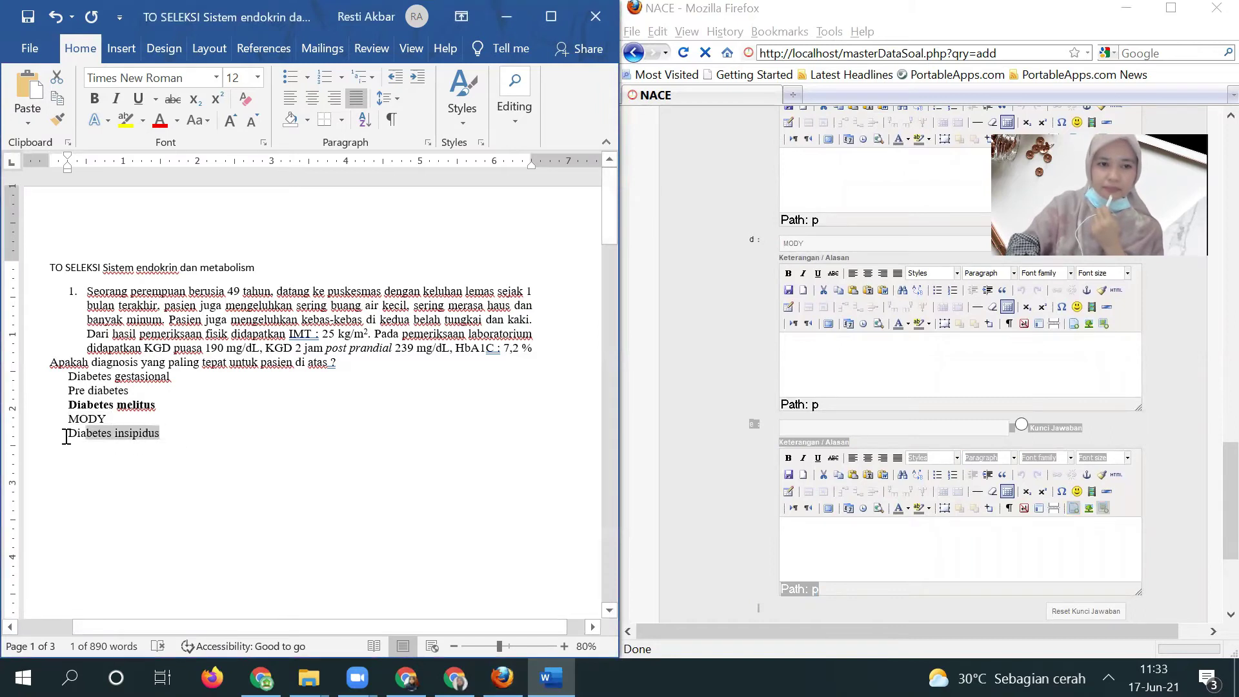
pyautogui.click(943, 433)
pyautogui.hotkey('ctrl', 'v')
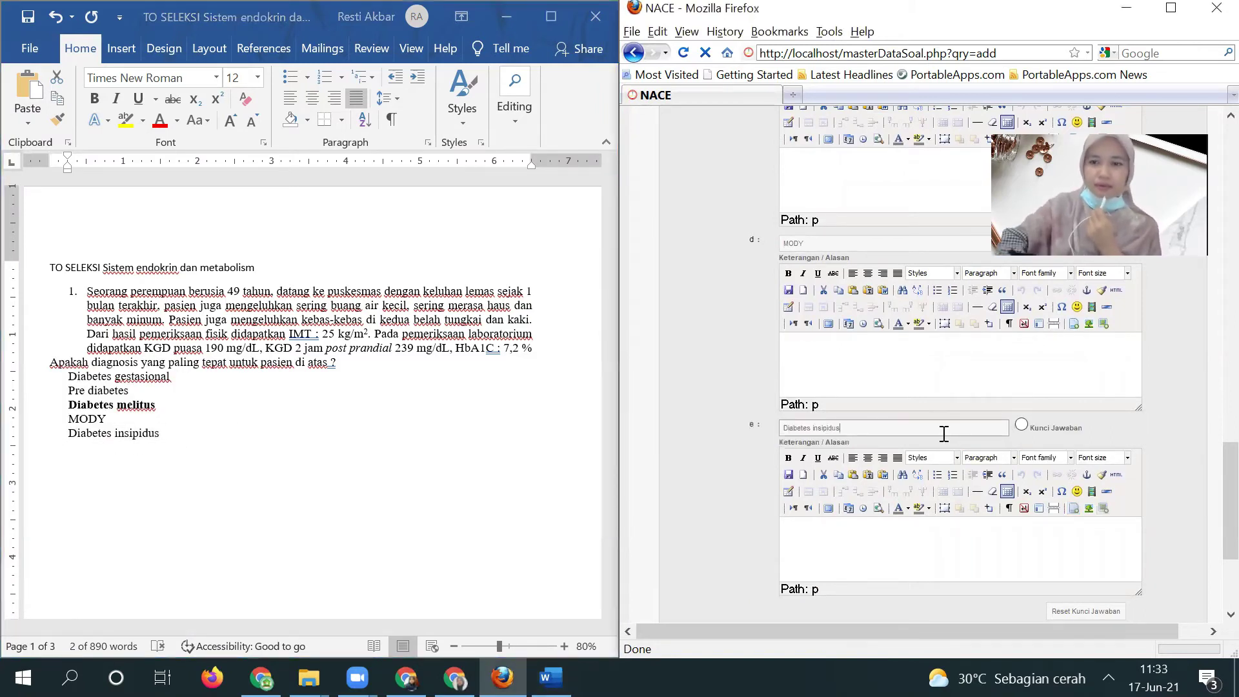
pyautogui.moveTo(1207, 516); pyautogui.dragTo(1210, 563)
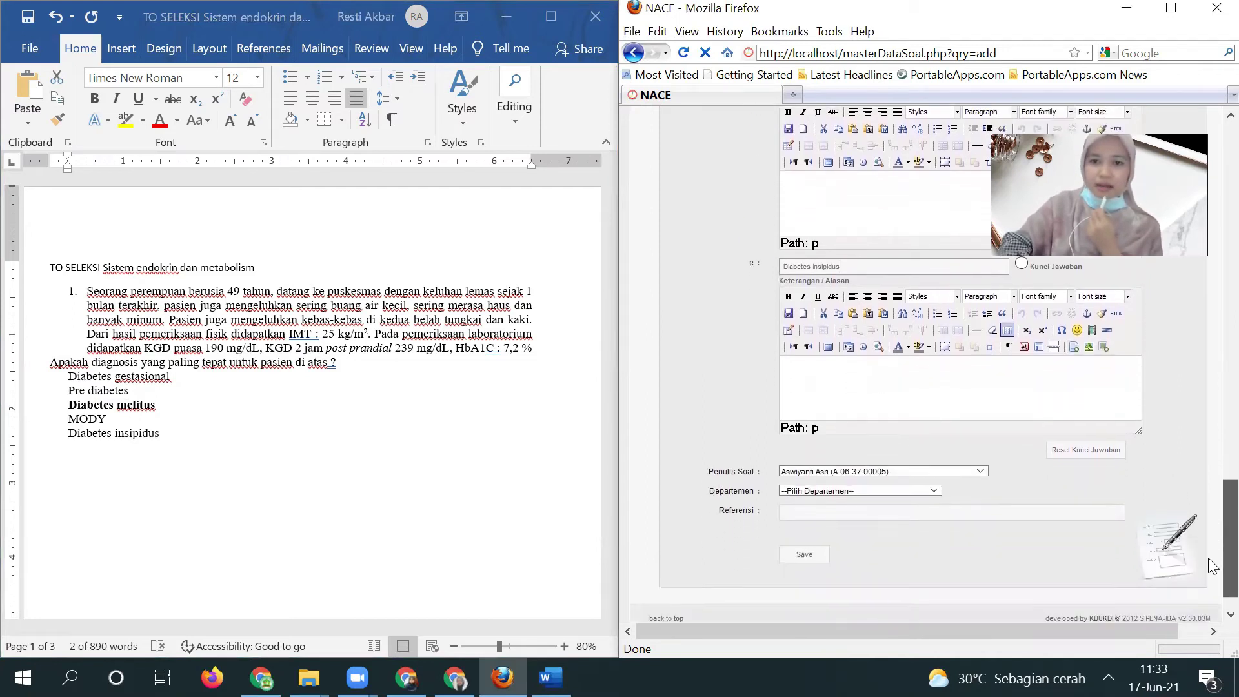
# Choose the author's own name as Penulis Soal and MEU / MERDU as Departemen, then save the question
pyautogui.scroll(-1, 1207, 557)
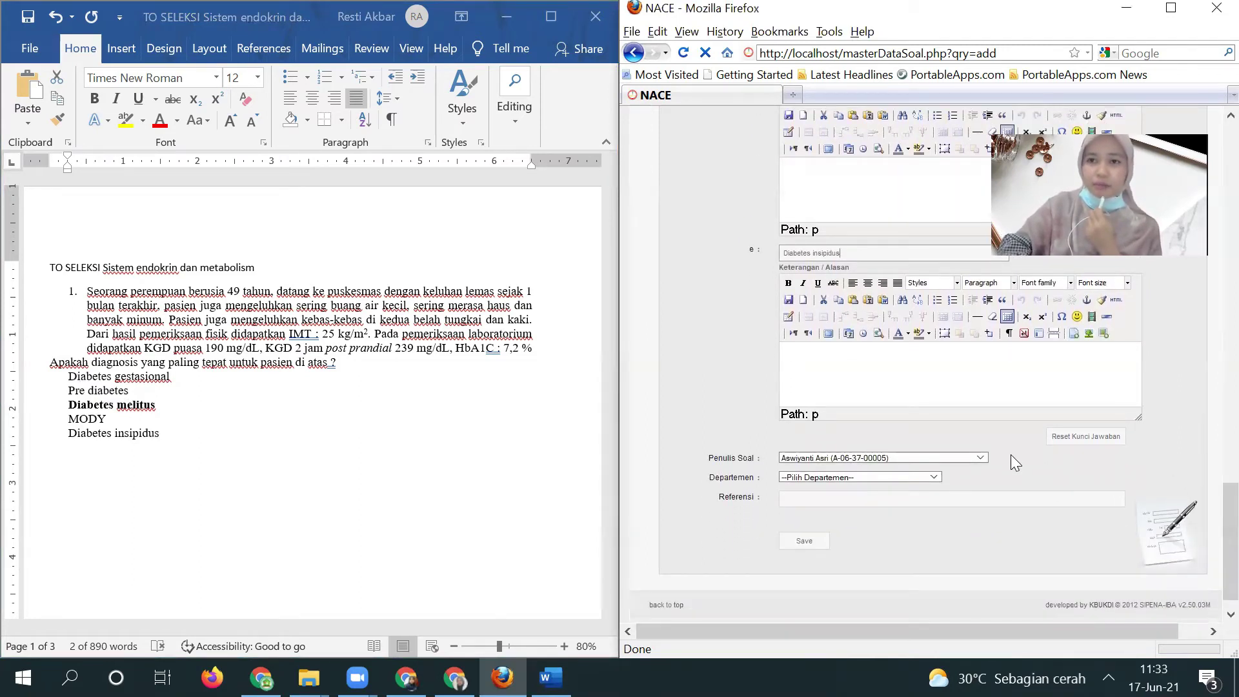
pyautogui.click(977, 457)
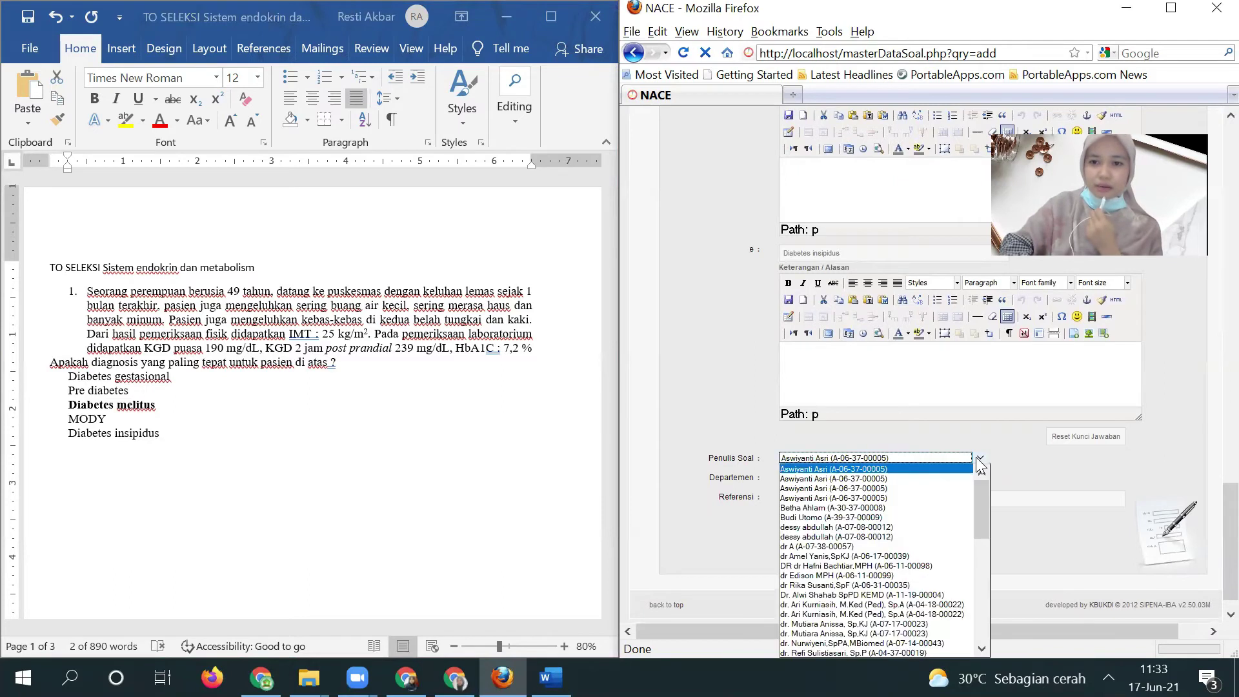
pyautogui.press('r')
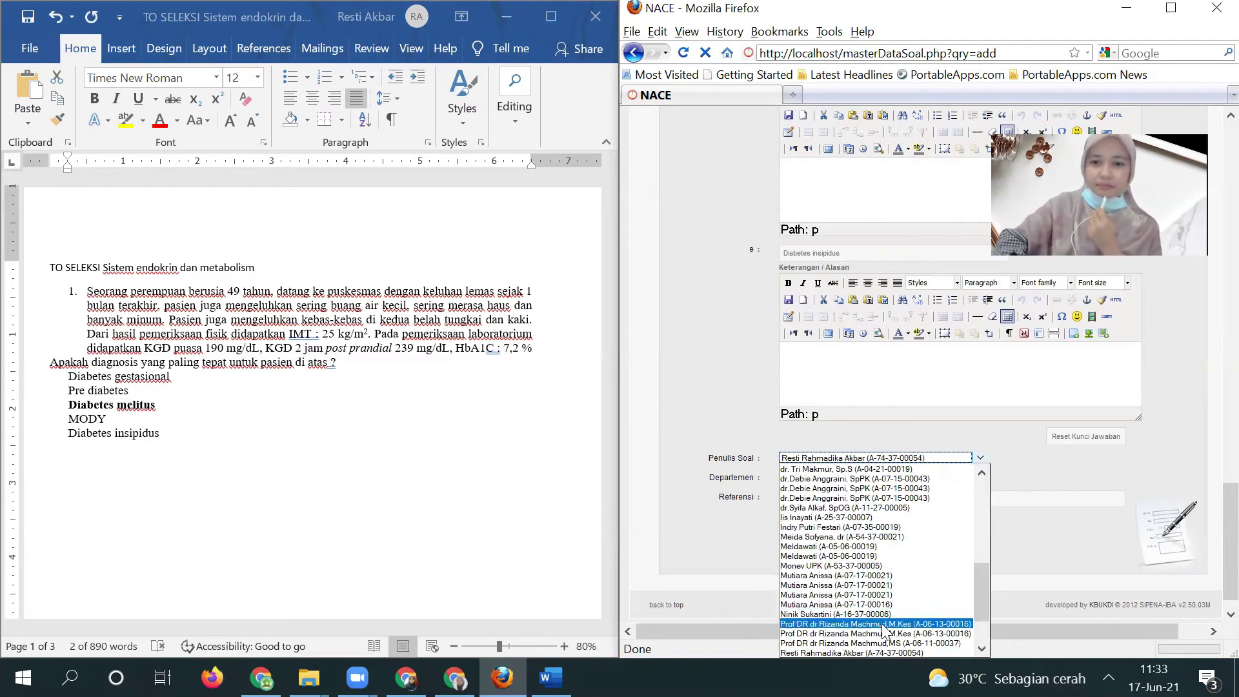
pyautogui.click(867, 652)
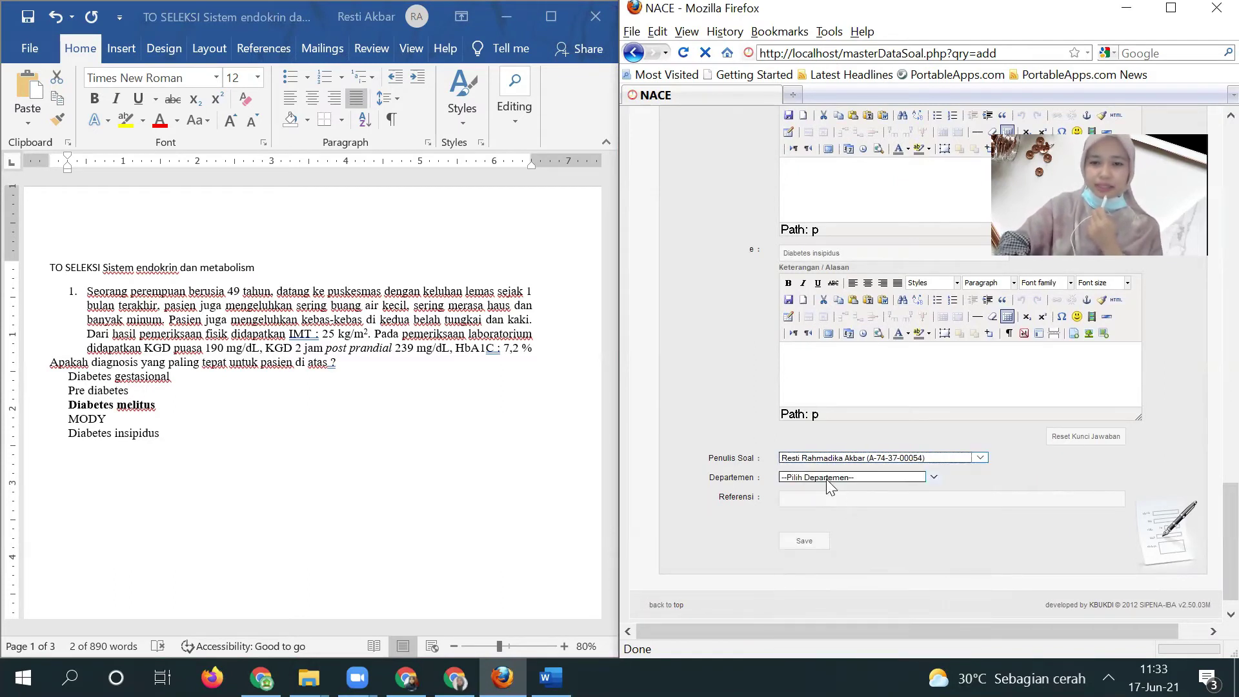
pyautogui.click(830, 478)
pyautogui.press('m')
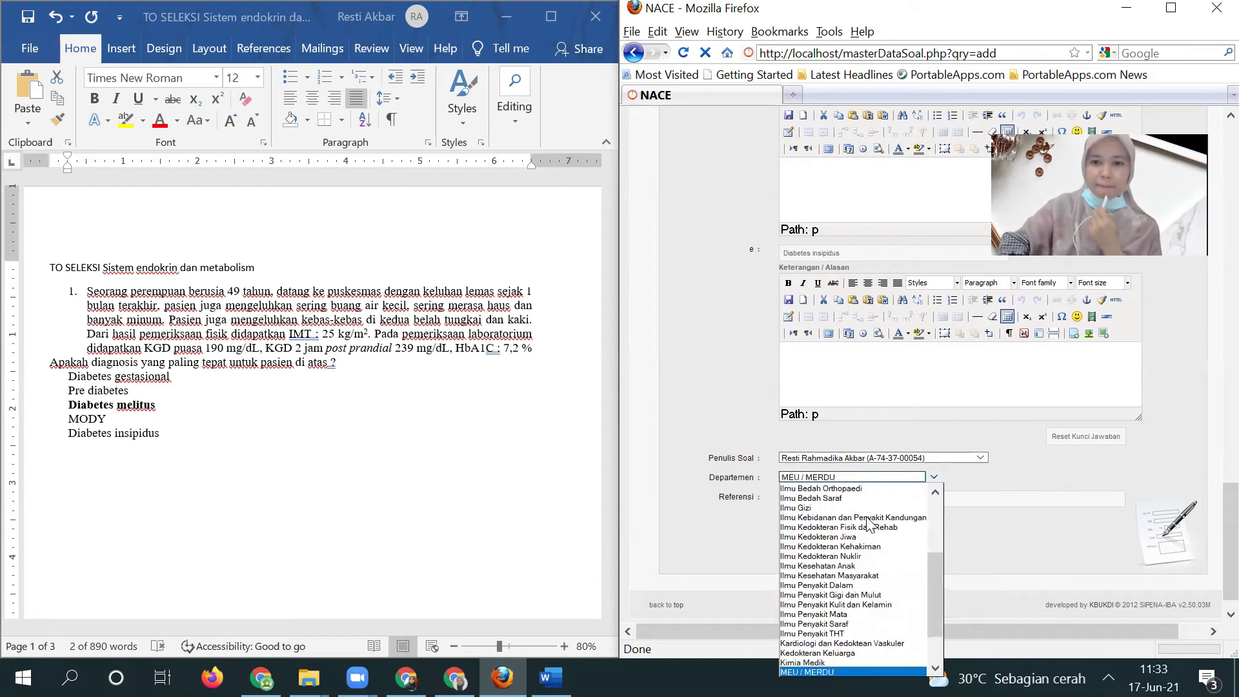
pyautogui.click(806, 672)
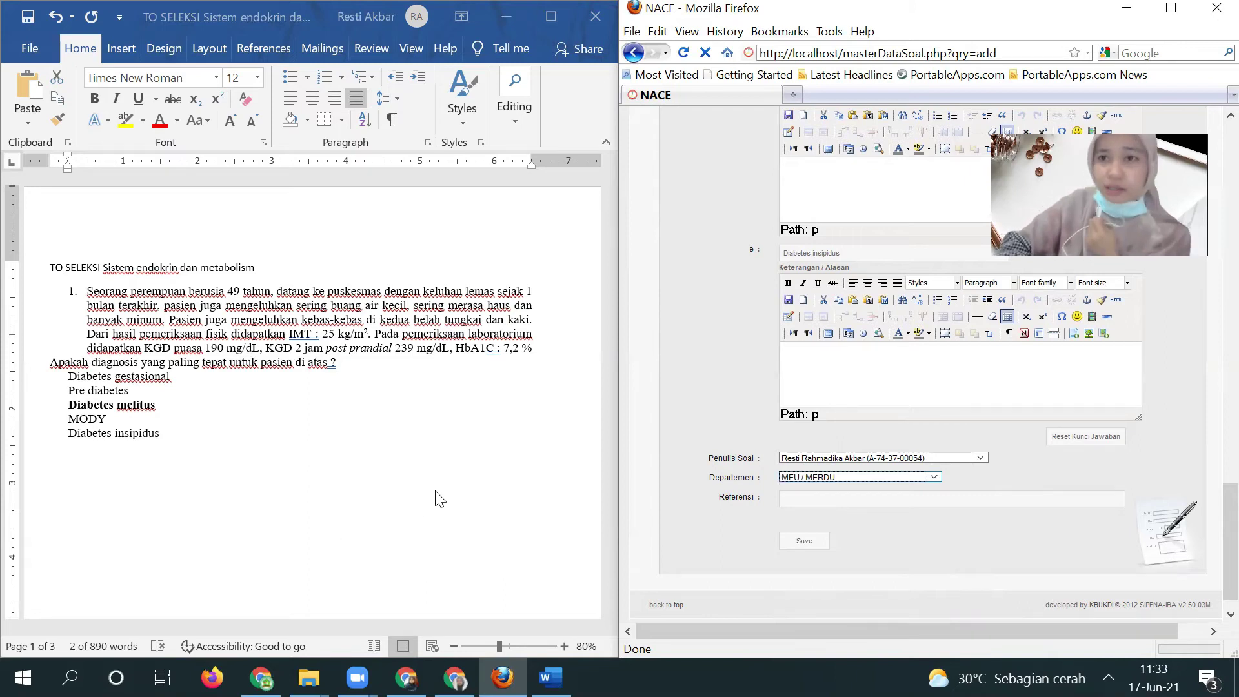
pyautogui.click(803, 542)
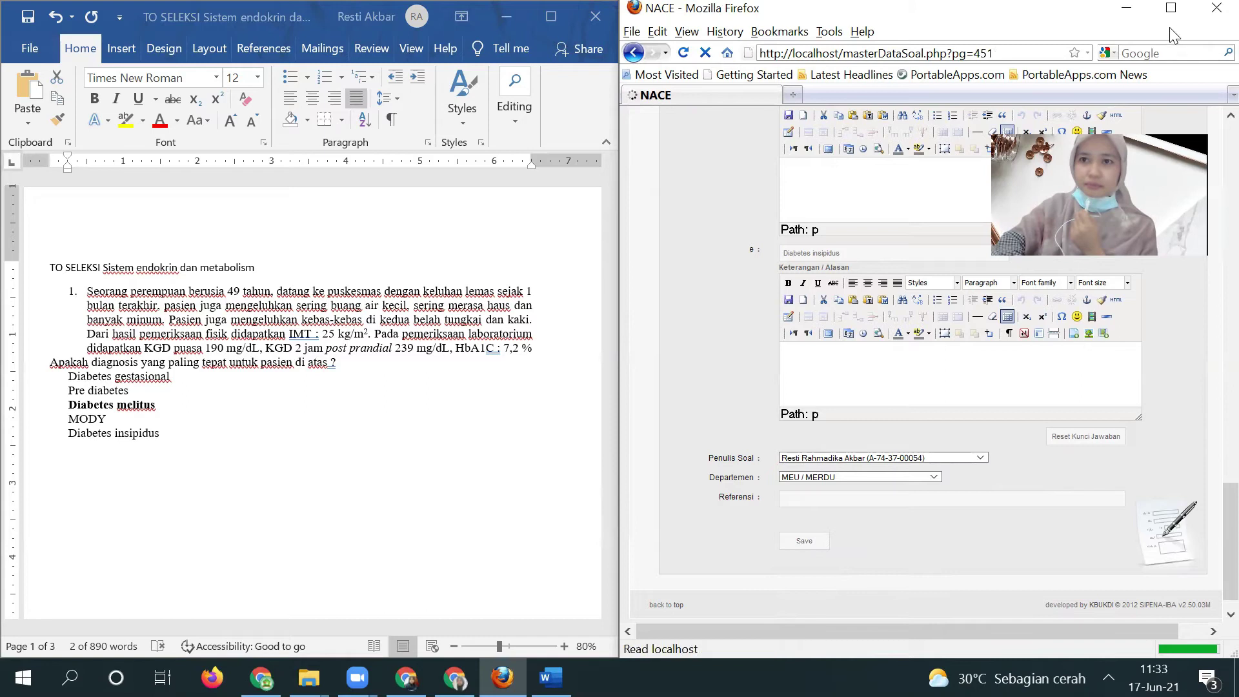
pyautogui.click(1170, 11)
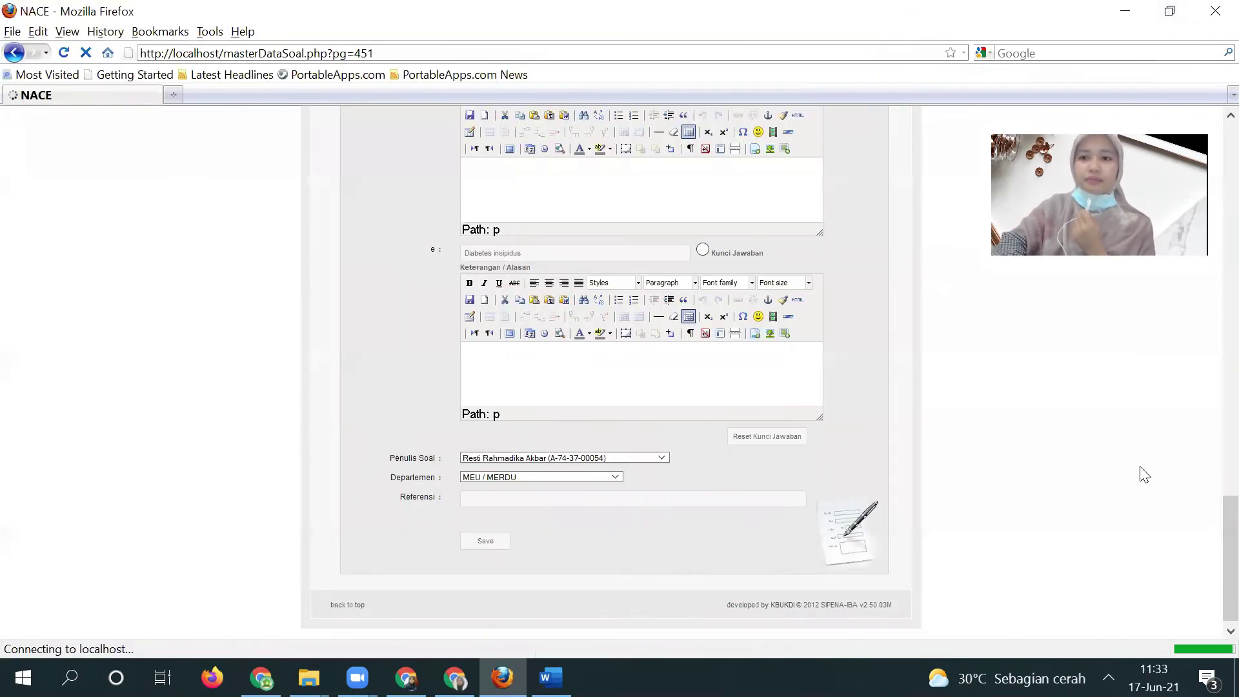
# Zoom in and review question 463's stem, answers and Diabetes melitus key, then open it for editing
pyautogui.hotkey('ctrl', '+')
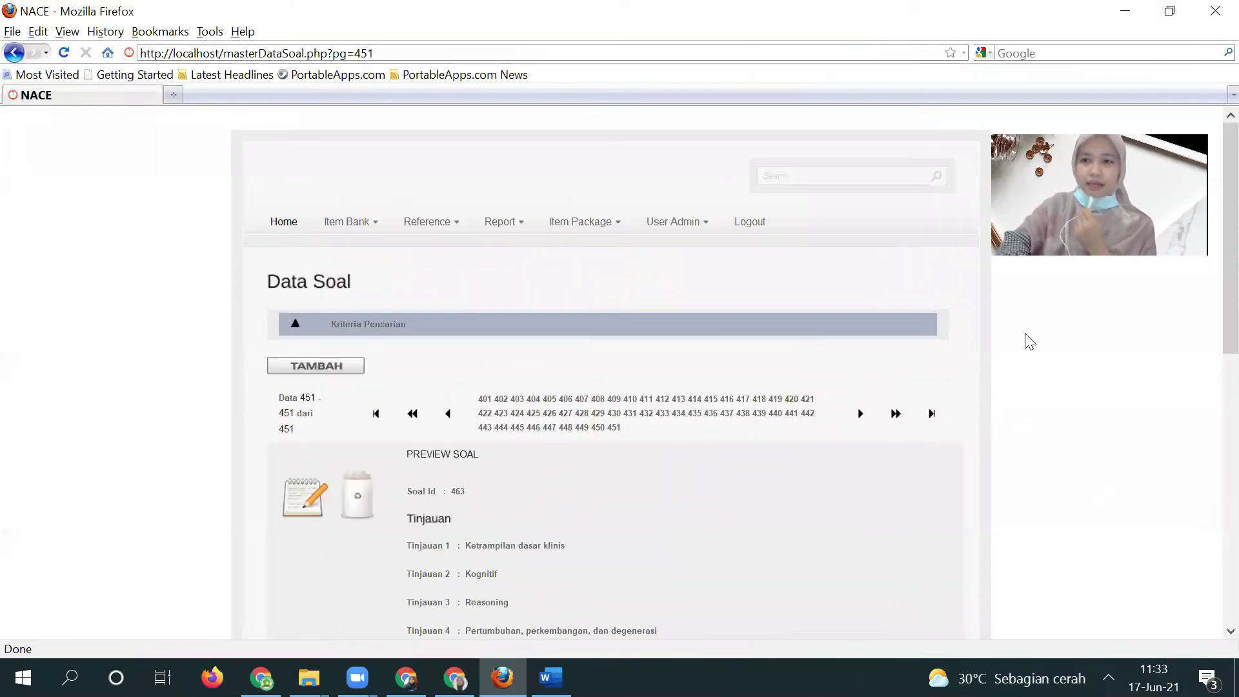
pyautogui.moveTo(1209, 294); pyautogui.dragTo(1209, 486)
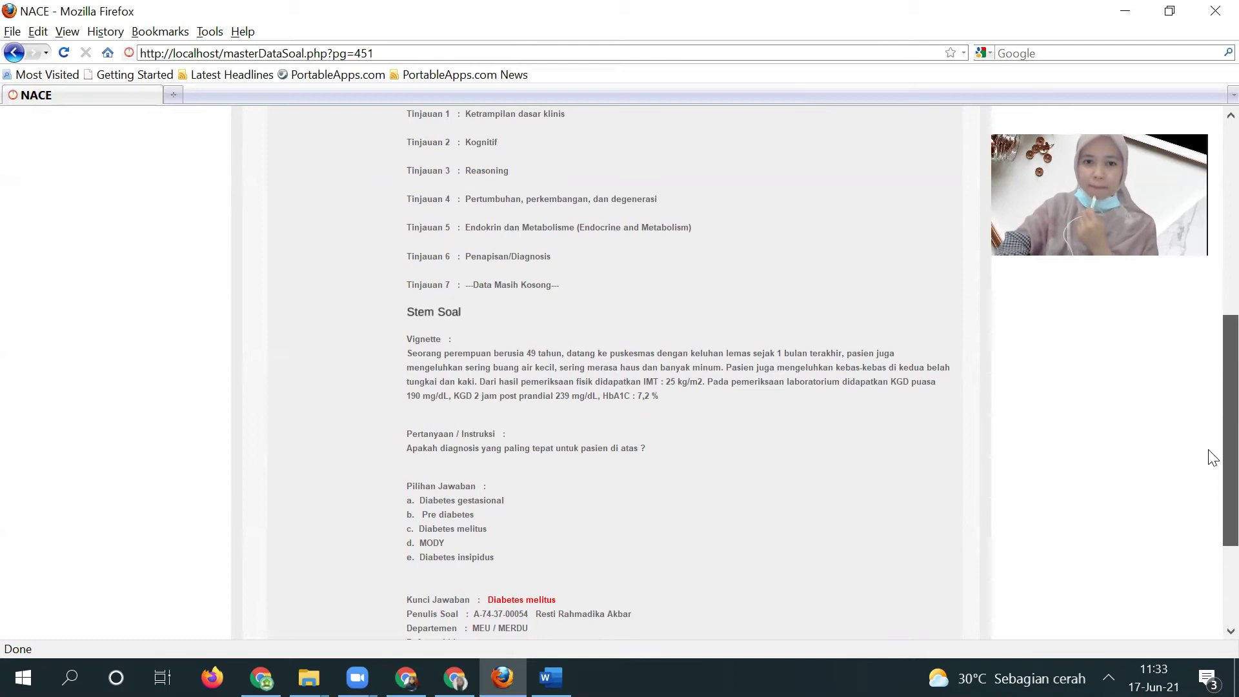
pyautogui.scroll(5, 1212, 457)
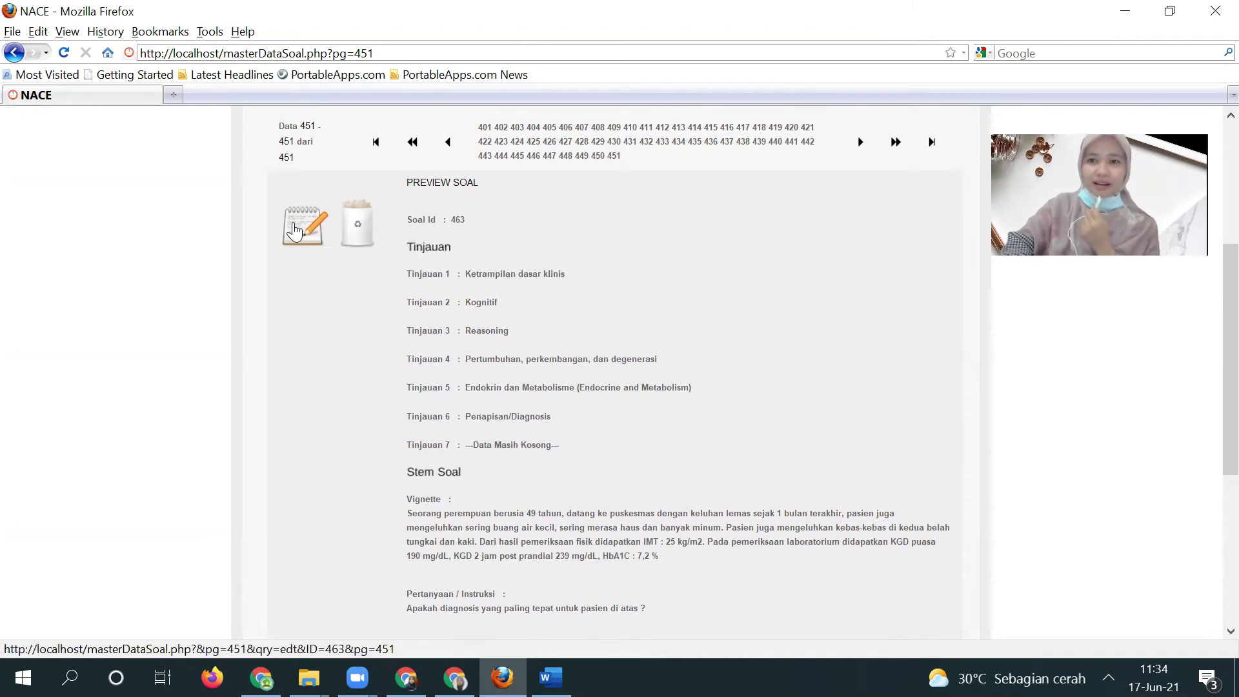
pyautogui.click(297, 232)
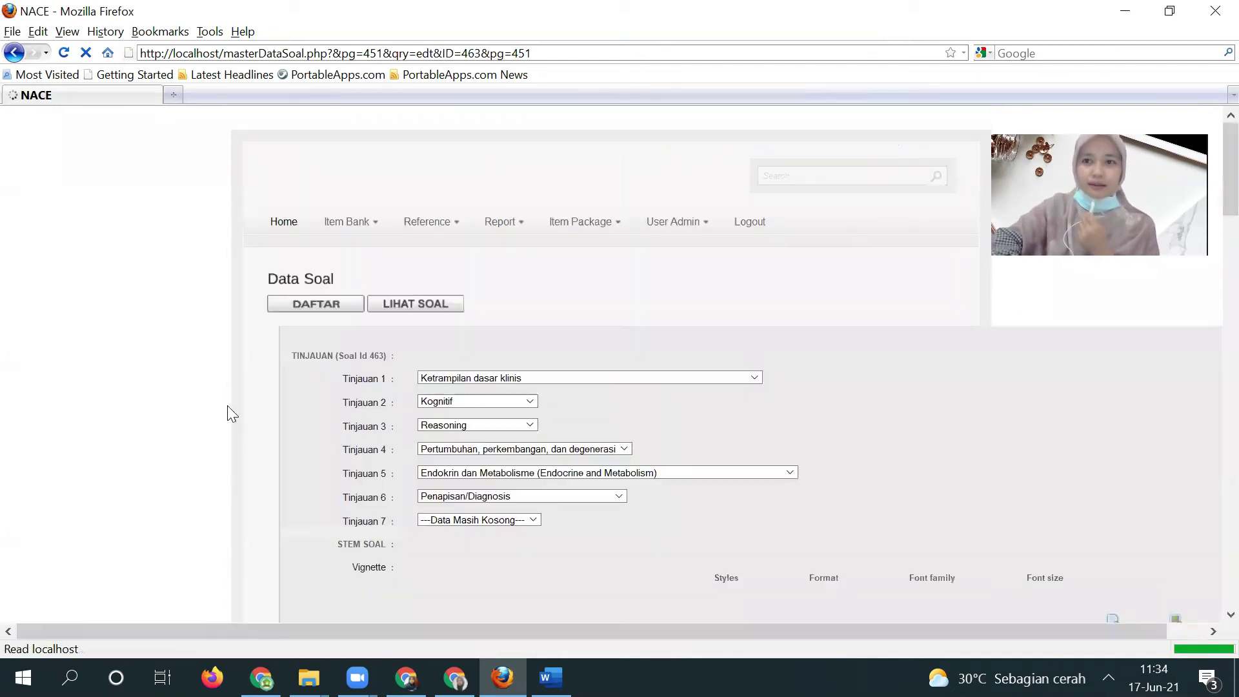
# Set question 463's Tinjauan 7 to Individu and save the question
pyautogui.moveTo(1213, 213)
pyautogui.mouseDown()
pyautogui.moveTo(1209, 312)
pyautogui.moveTo(1211, 225)
pyautogui.mouseUp()
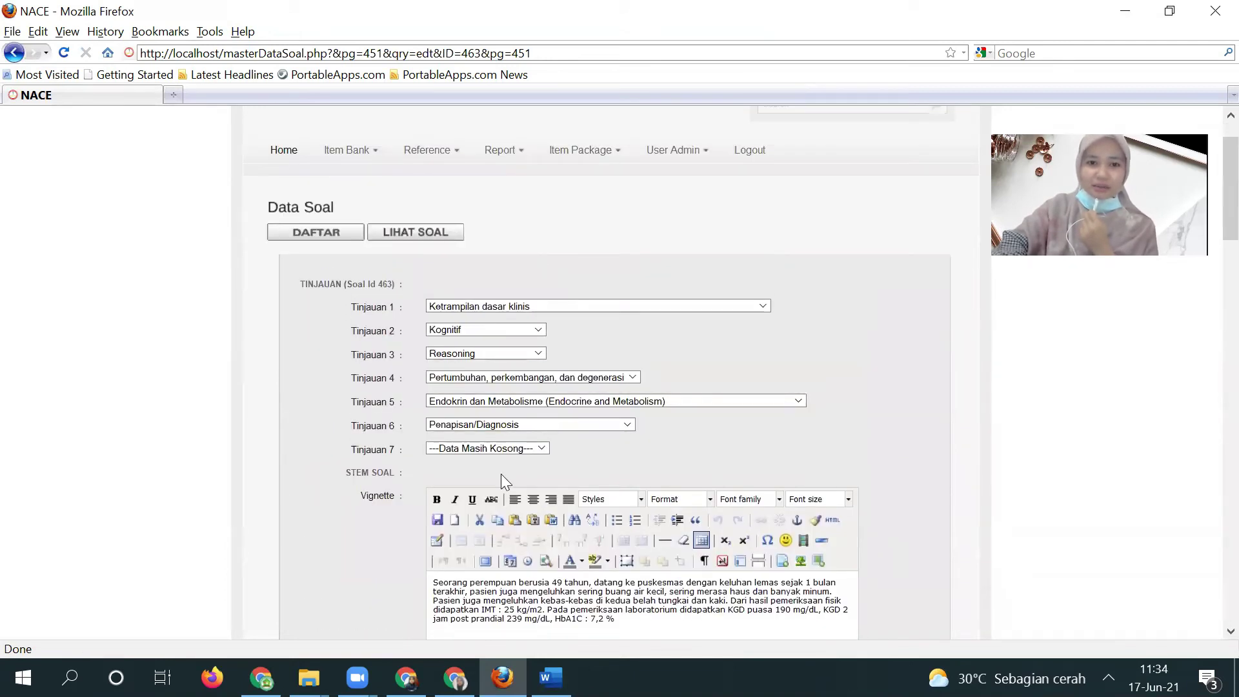
pyautogui.click(541, 449)
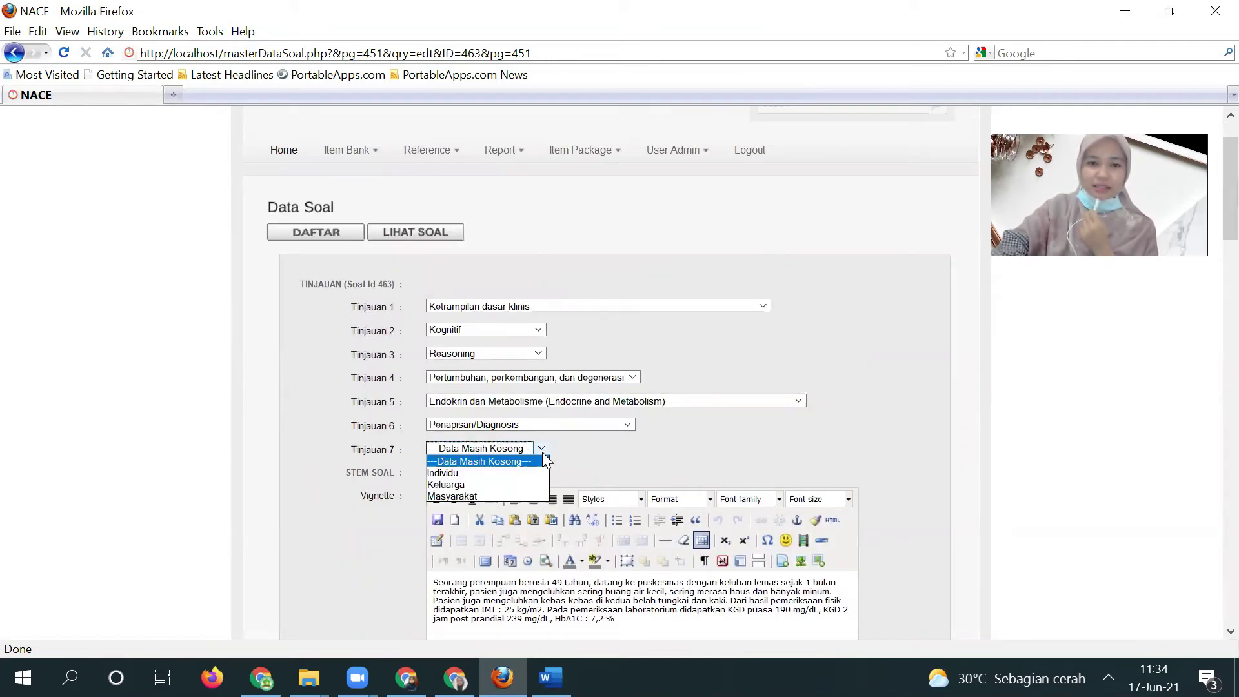
pyautogui.click(465, 475)
pyautogui.moveTo(1212, 276); pyautogui.dragTo(1212, 521)
pyautogui.scroll(-5, 1212, 521)
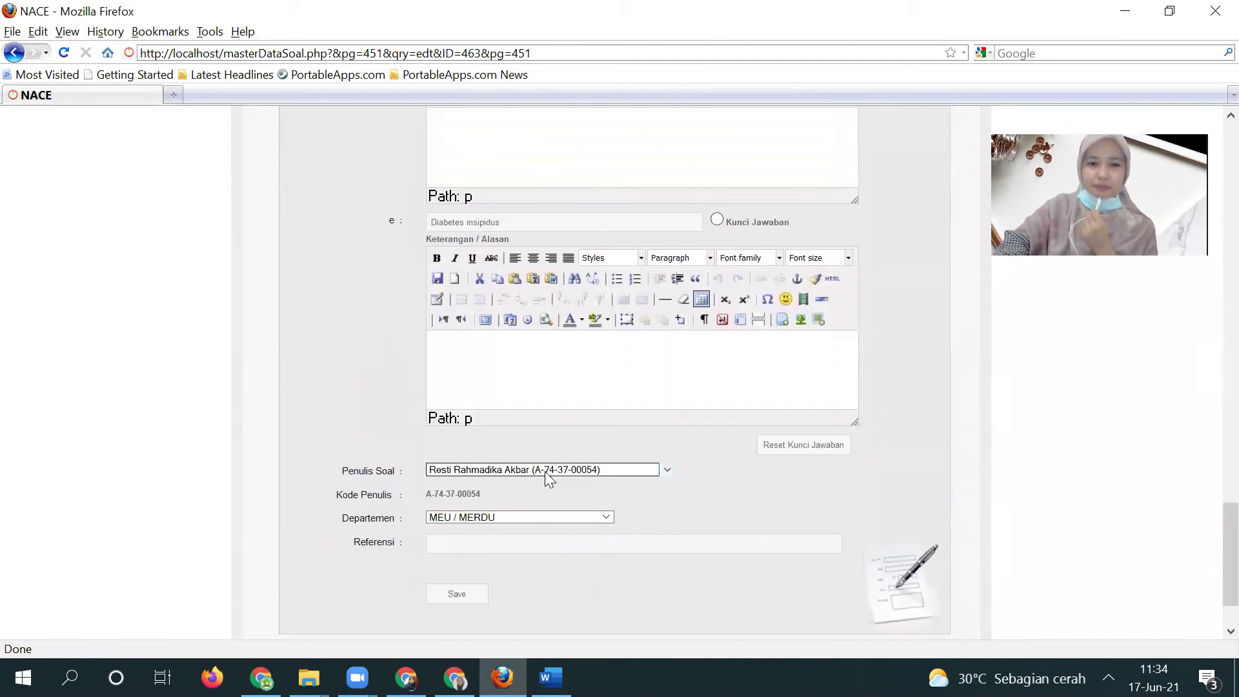
pyautogui.click(431, 592)
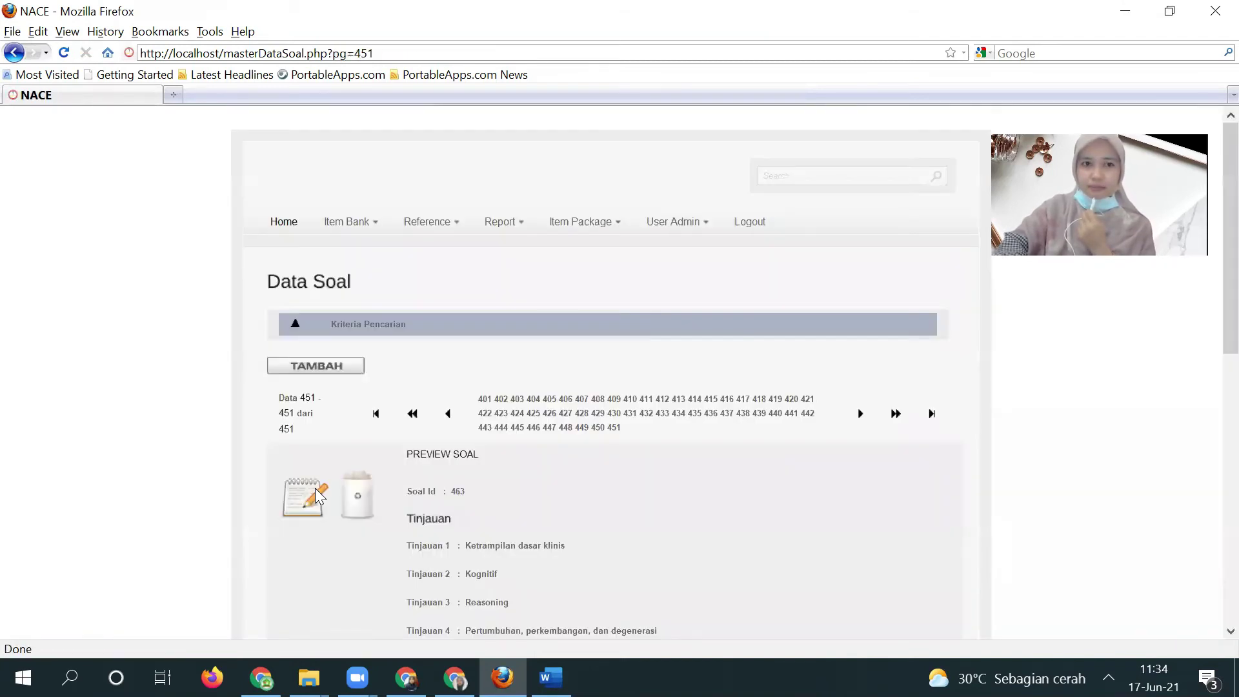
# Reopen question 463 for editing and bring the Word question document forward
pyautogui.moveTo(1212, 258); pyautogui.dragTo(1208, 310)
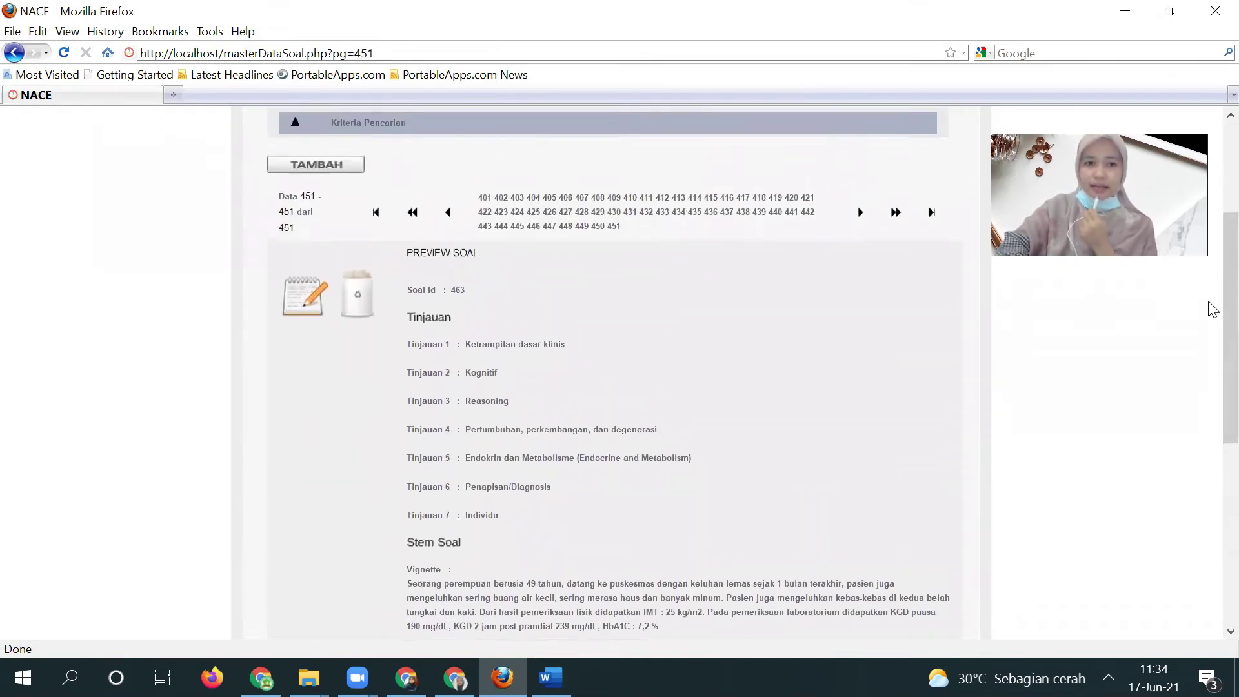
pyautogui.click(303, 307)
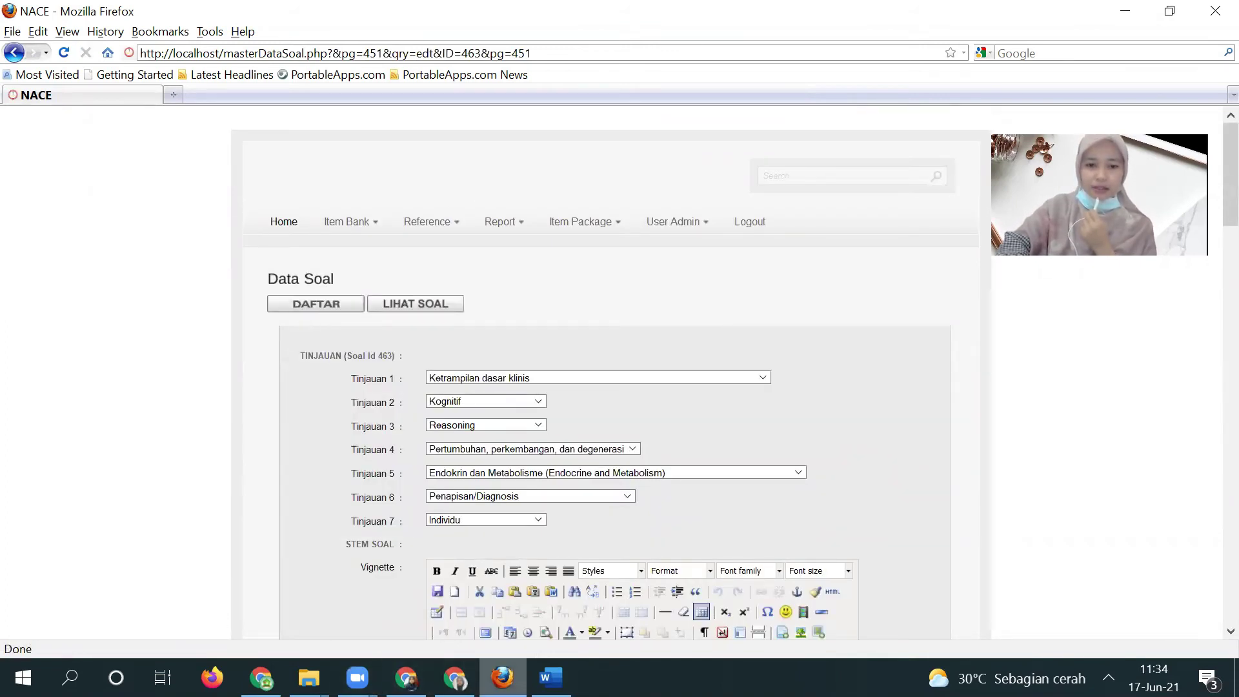
pyautogui.click(551, 677)
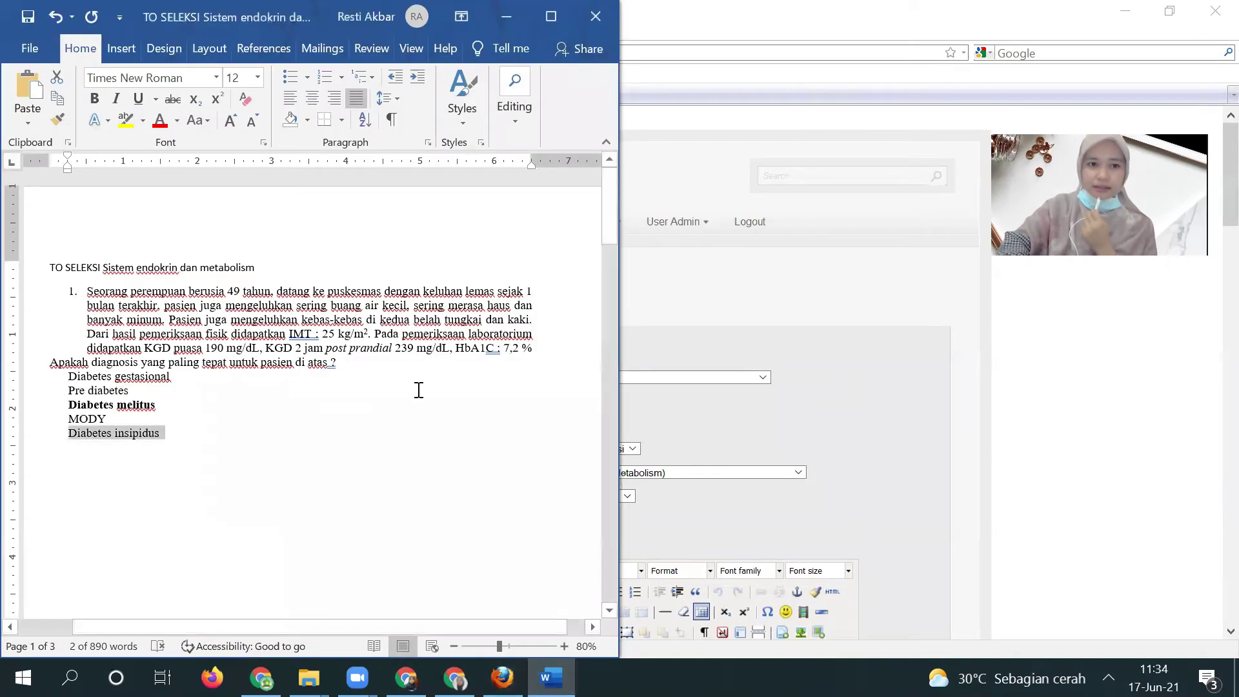
# Add a new unnumbered line after '7,2 %' in question 1's case text
pyautogui.click(409, 365)
pyautogui.click(544, 351)
pyautogui.press('Return')
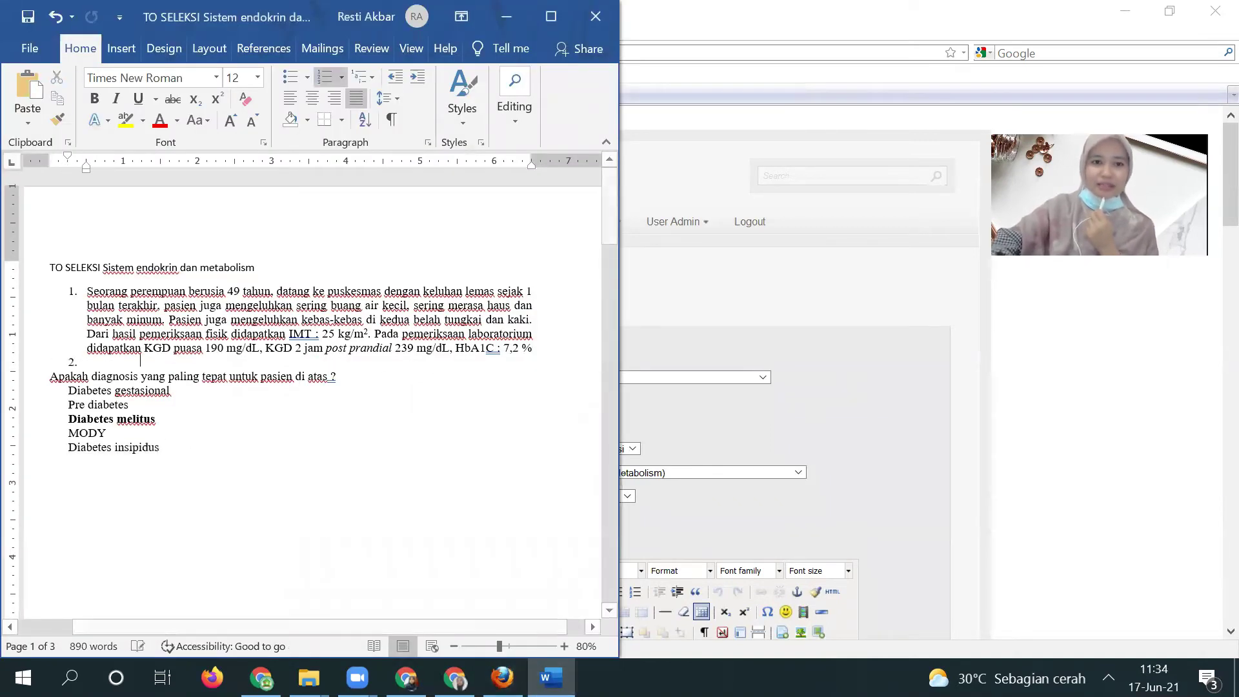
pyautogui.hotkey('ctrl', 'z')
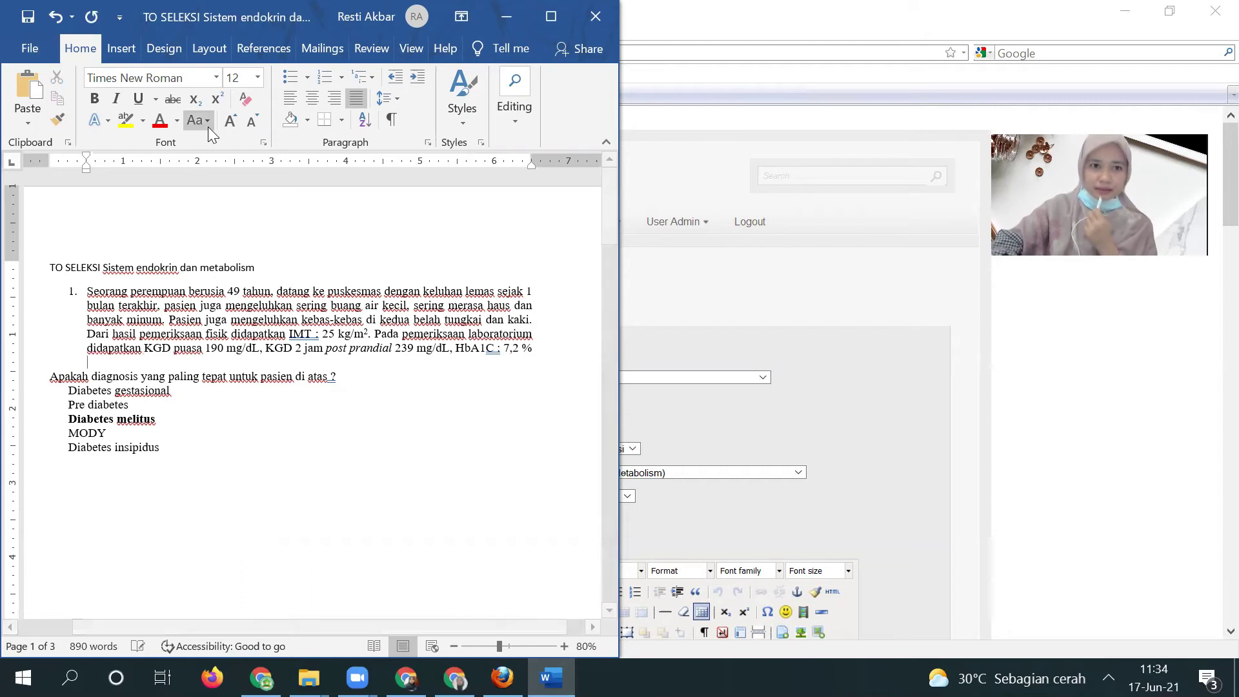
# Insert the askariasis picture onto the new line beneath the case text
pyautogui.click(121, 49)
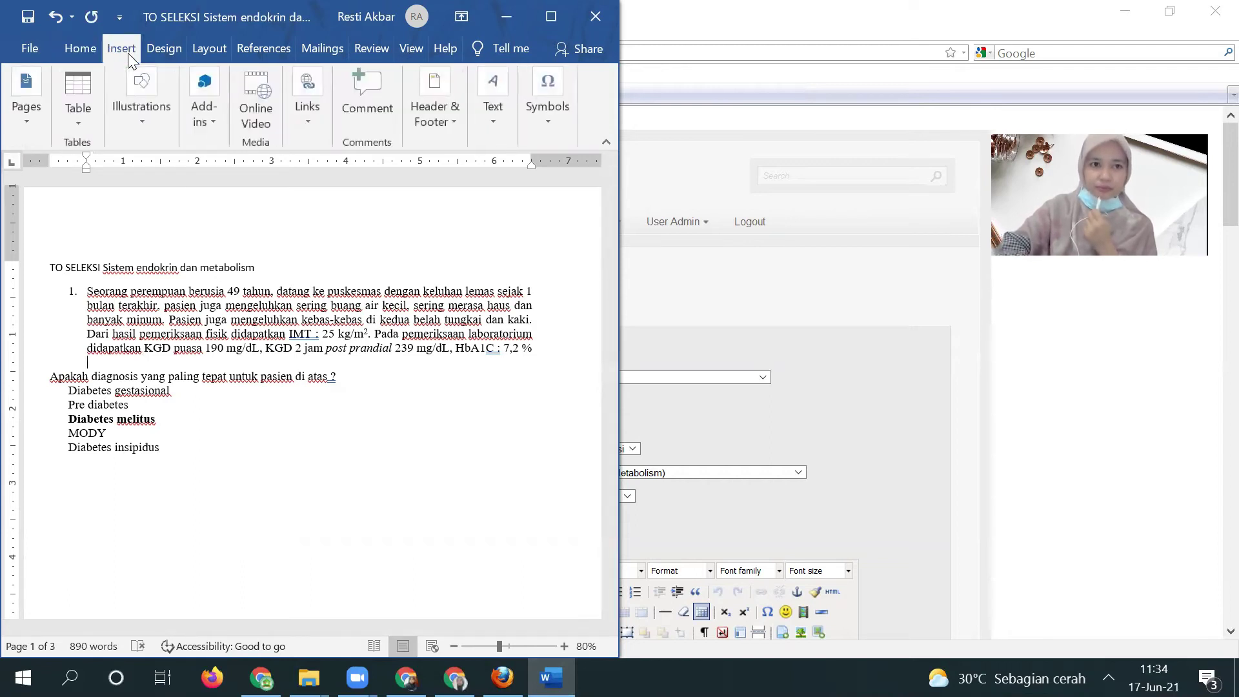
pyautogui.click(131, 127)
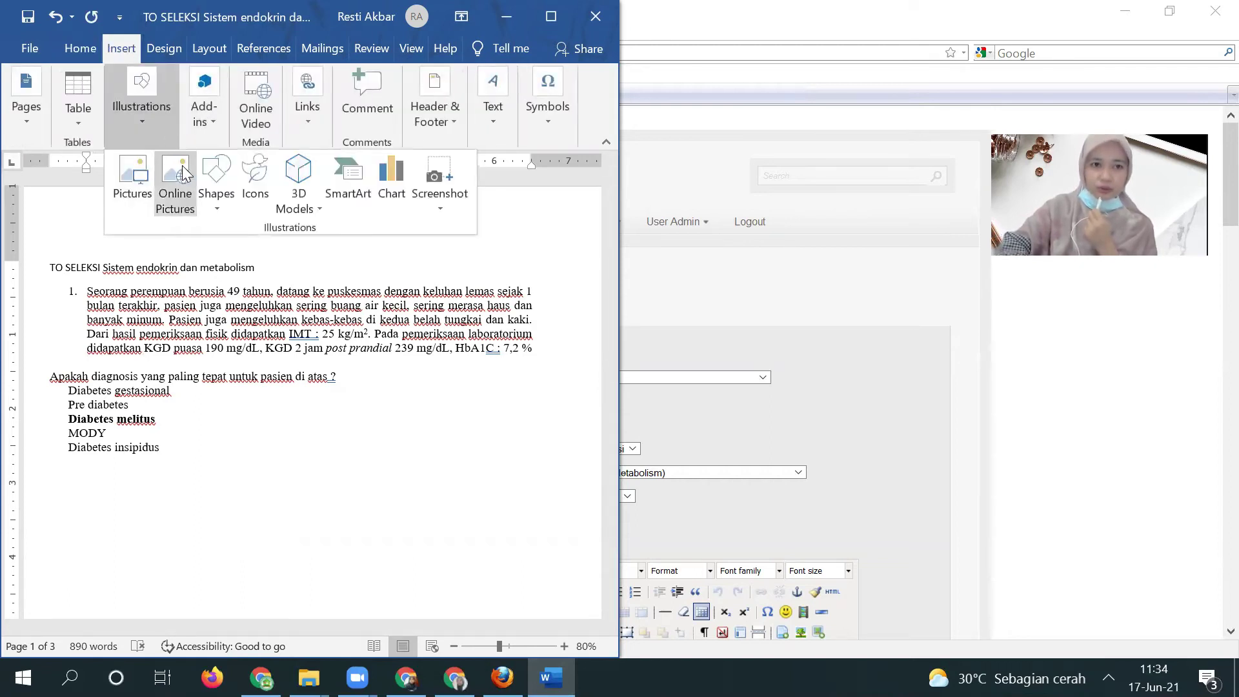
pyautogui.click(131, 192)
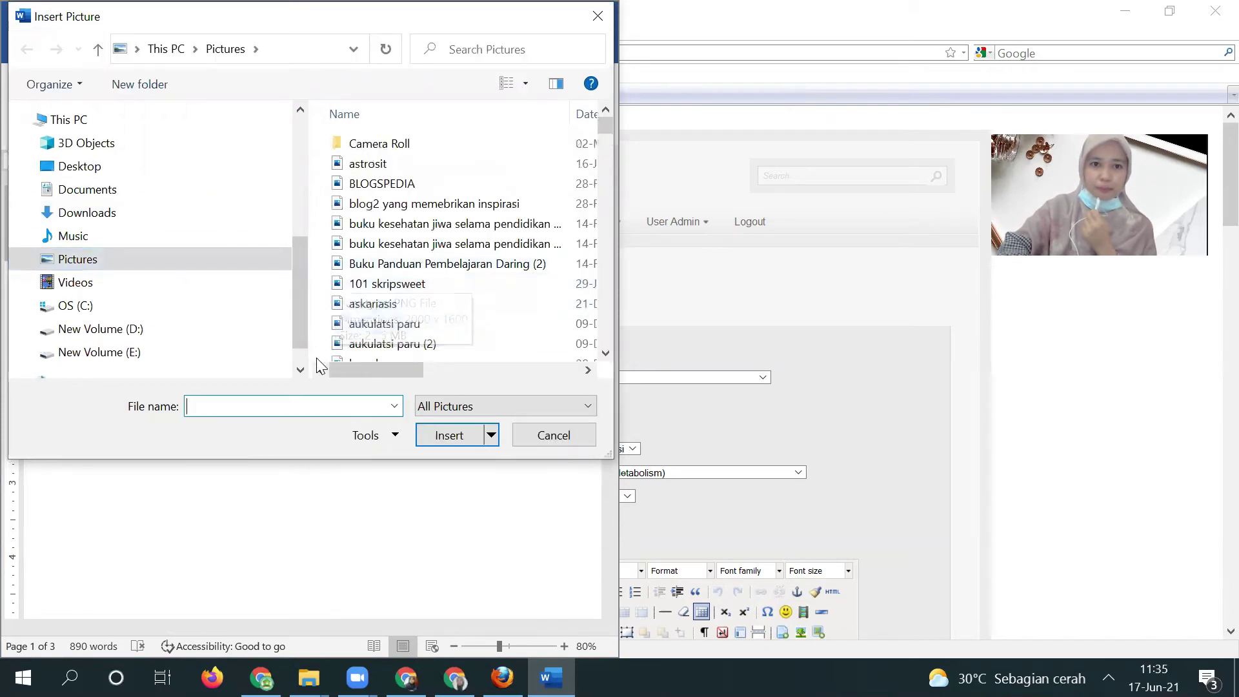
pyautogui.click(360, 306)
pyautogui.click(455, 438)
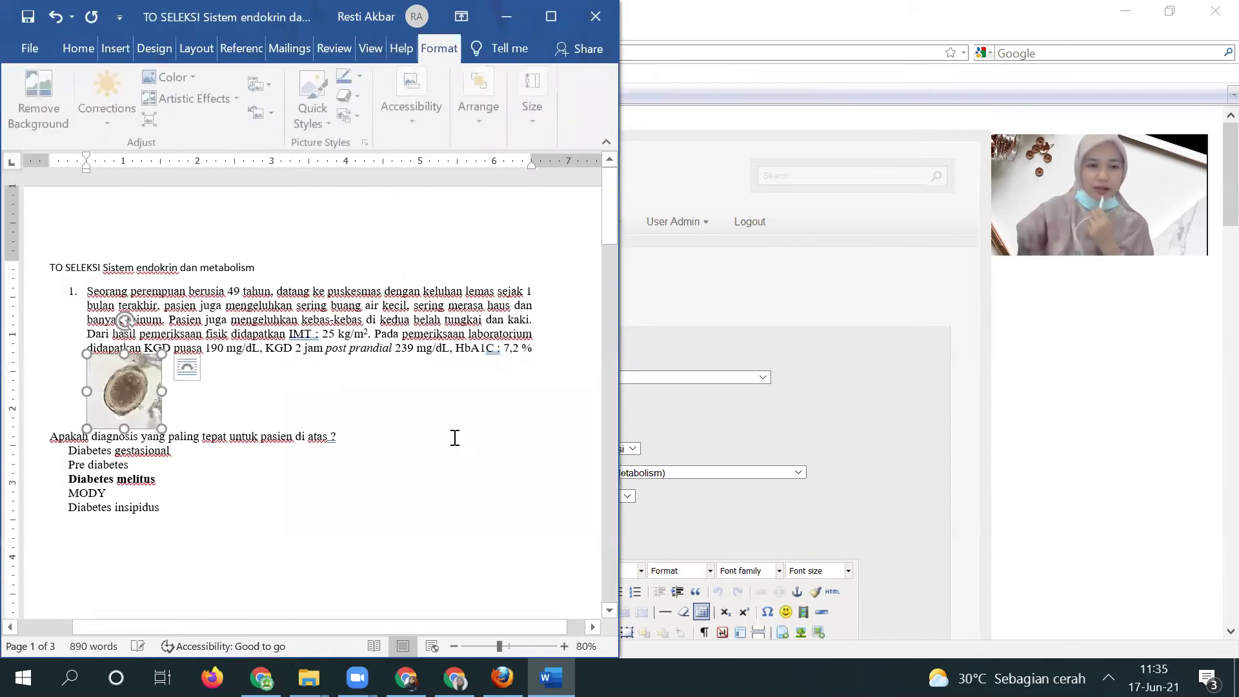
pyautogui.click(389, 500)
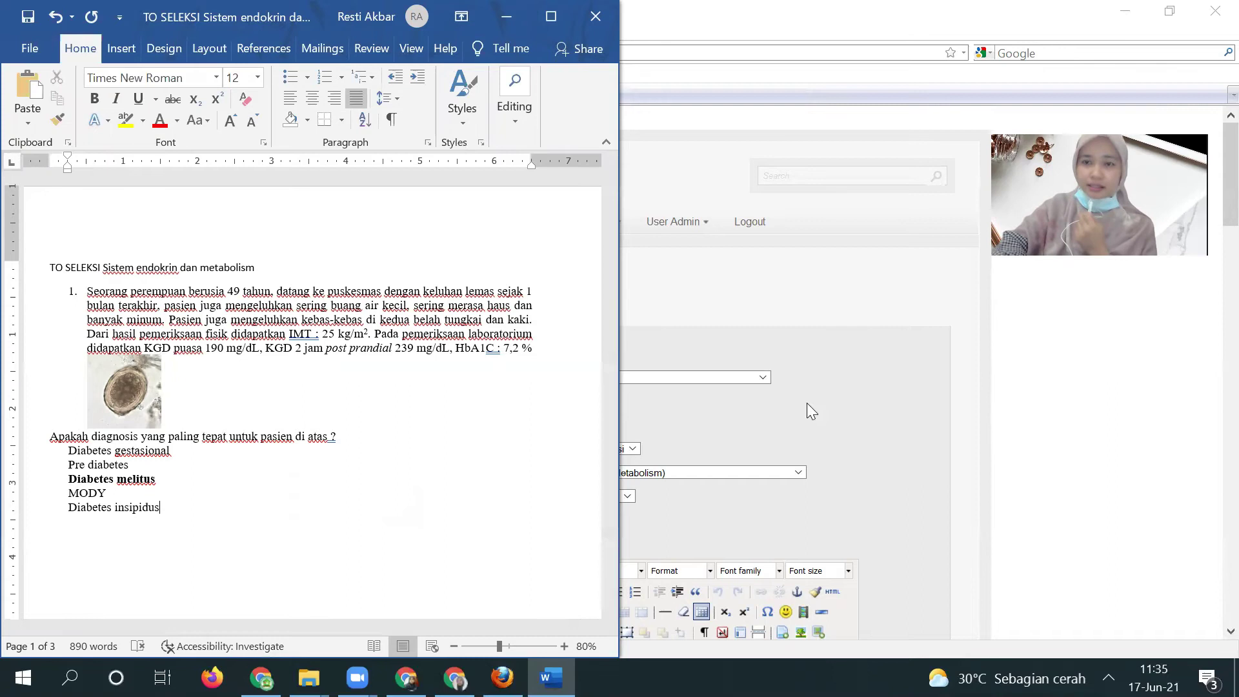
pyautogui.click(357, 542)
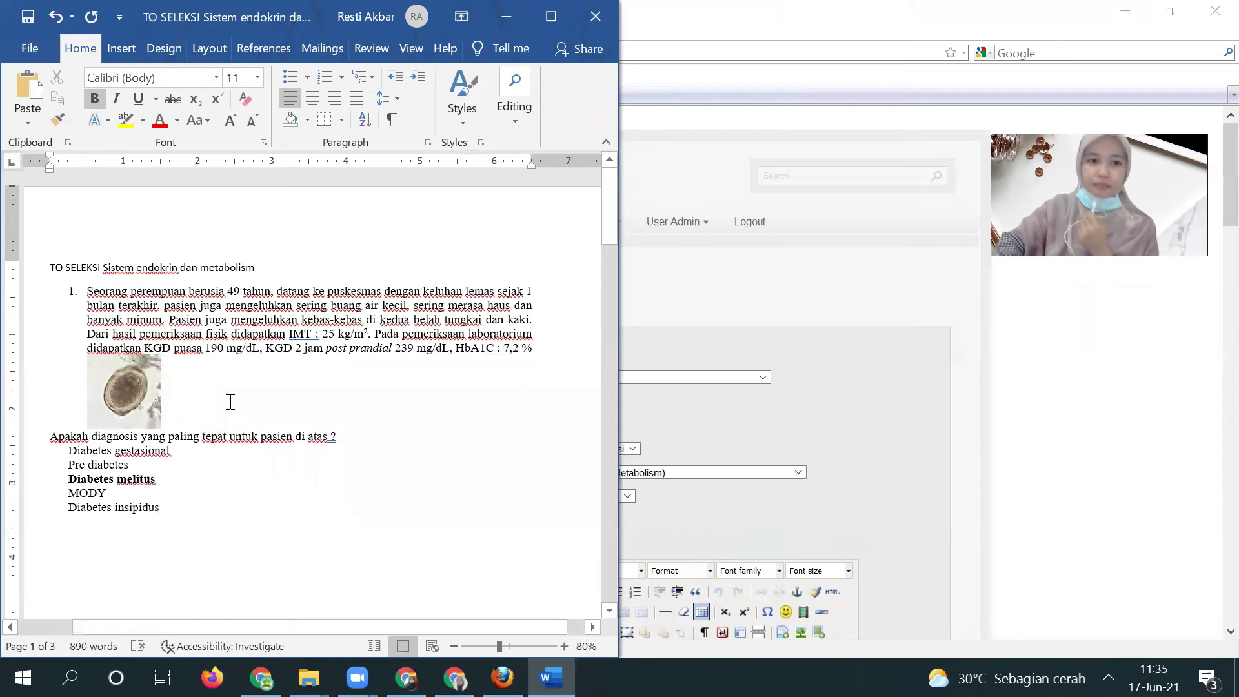
pyautogui.click(148, 405)
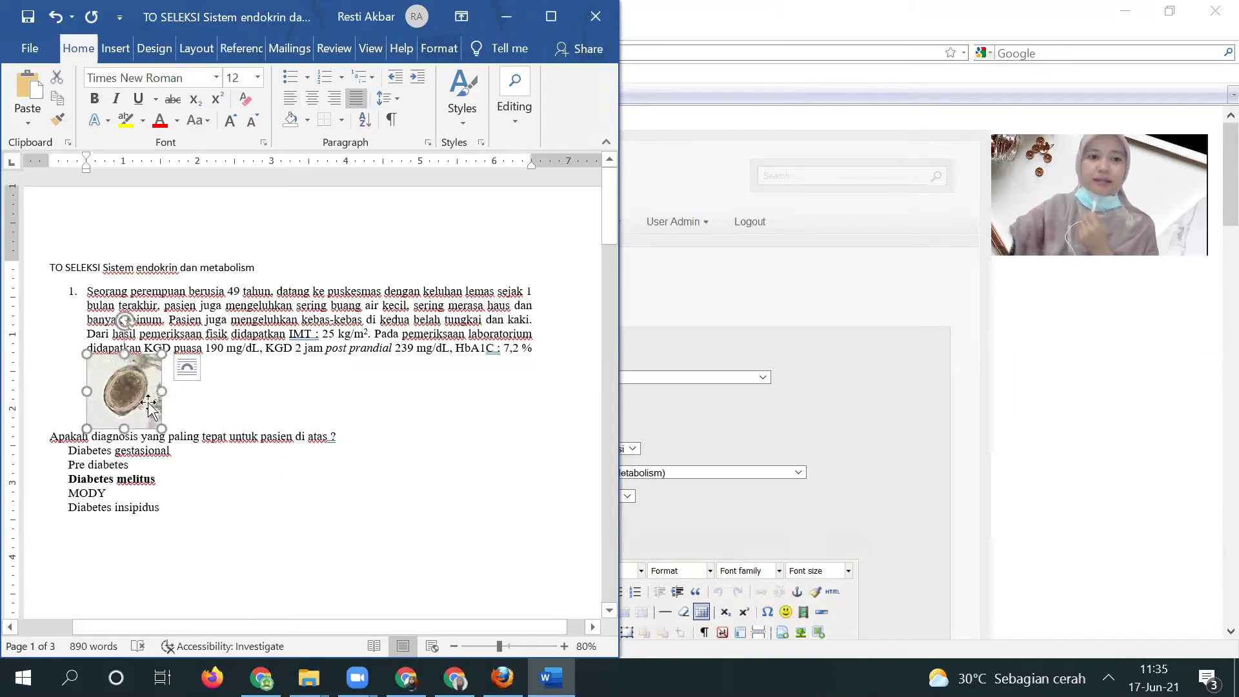
pyautogui.rightClick(149, 405)
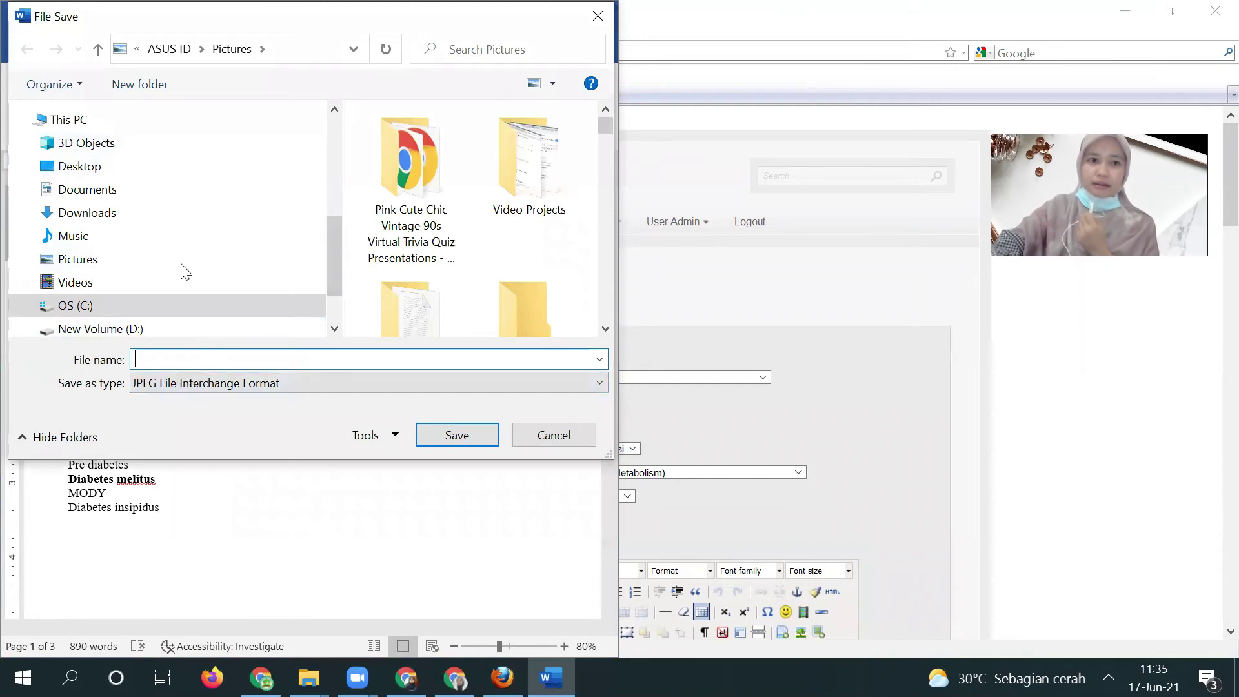
# Cancel saving the askariasis picture from Word and return to question 463's edit page in Firefox
pyautogui.click(71, 266)
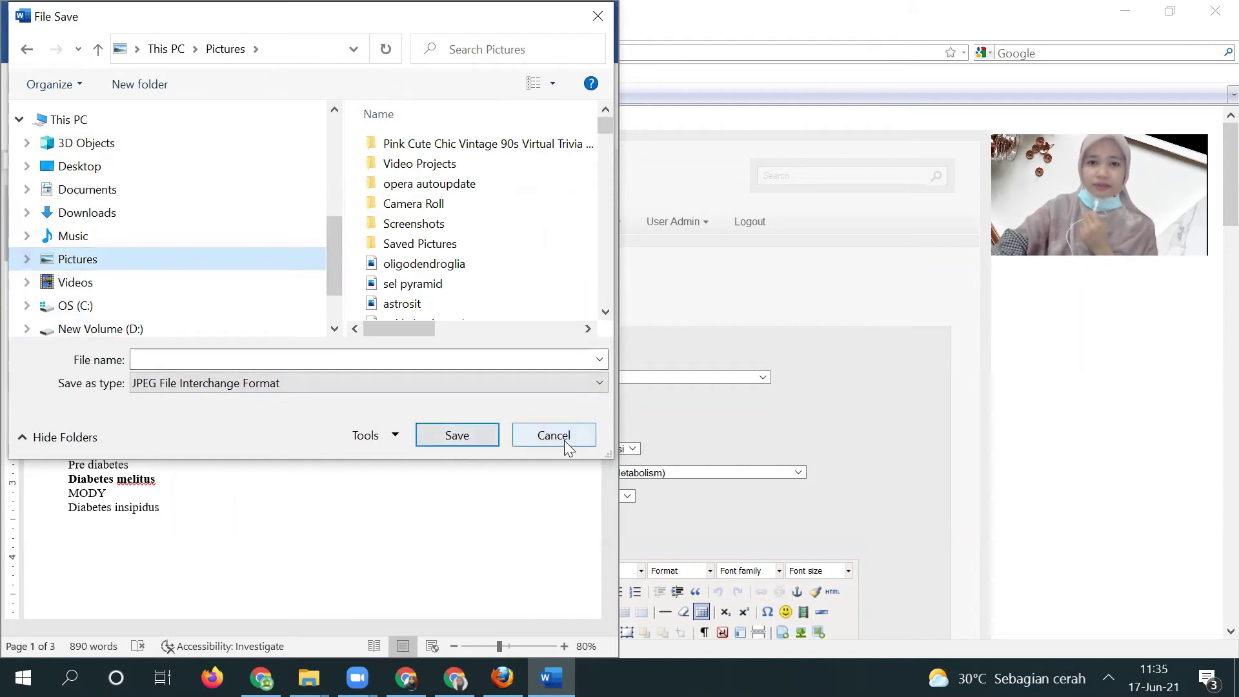
pyautogui.click(540, 441)
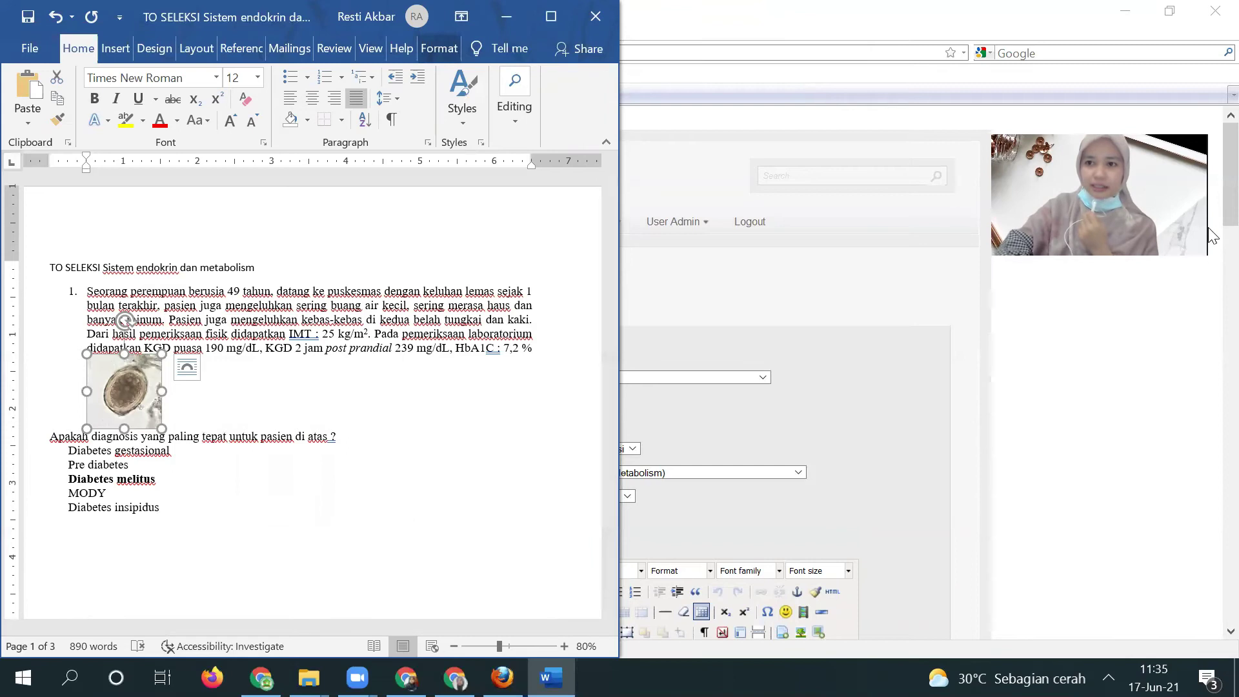
pyautogui.click(1213, 264)
pyautogui.scroll(-3, 1210, 266)
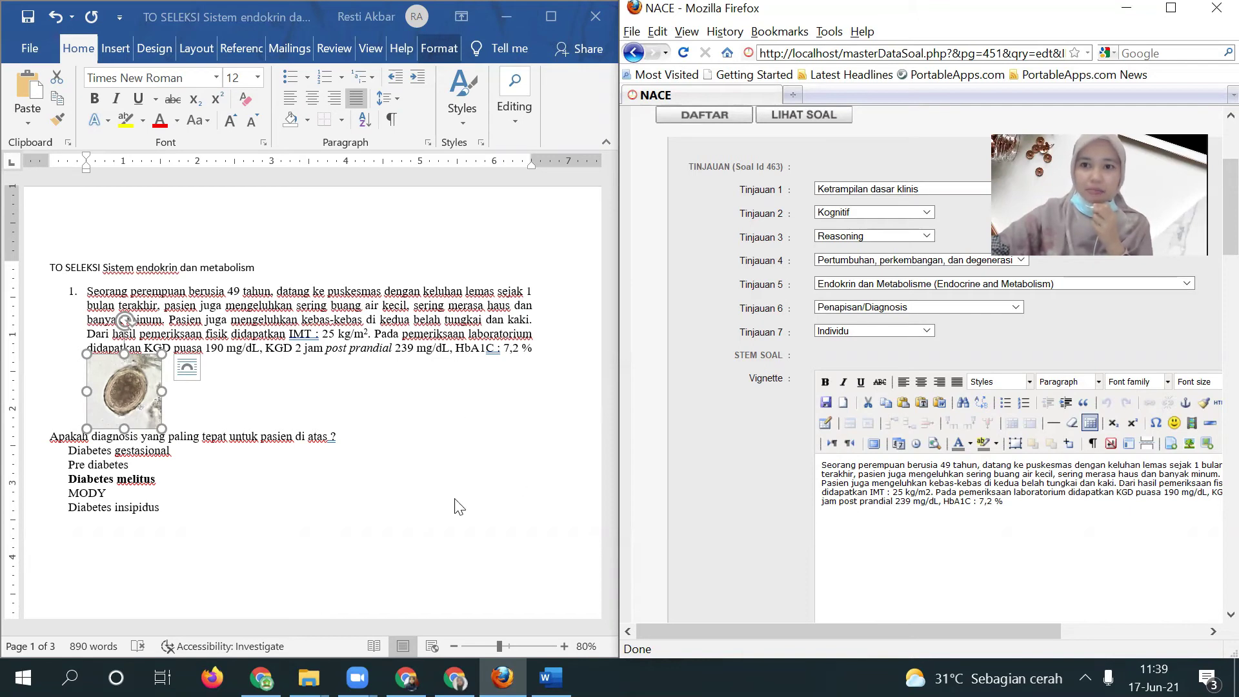
# Maximise Firefox and bring up the Image Manager from the Vignette editor toolbar
pyautogui.click(1170, 9)
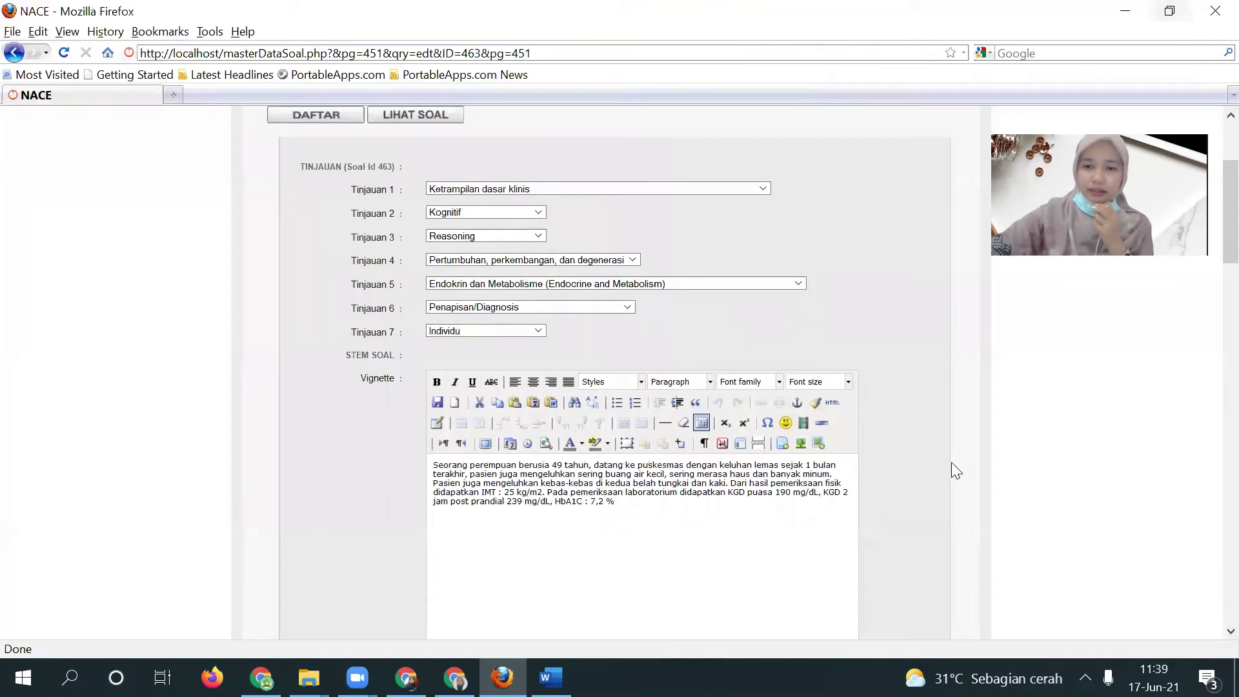
pyautogui.click(818, 444)
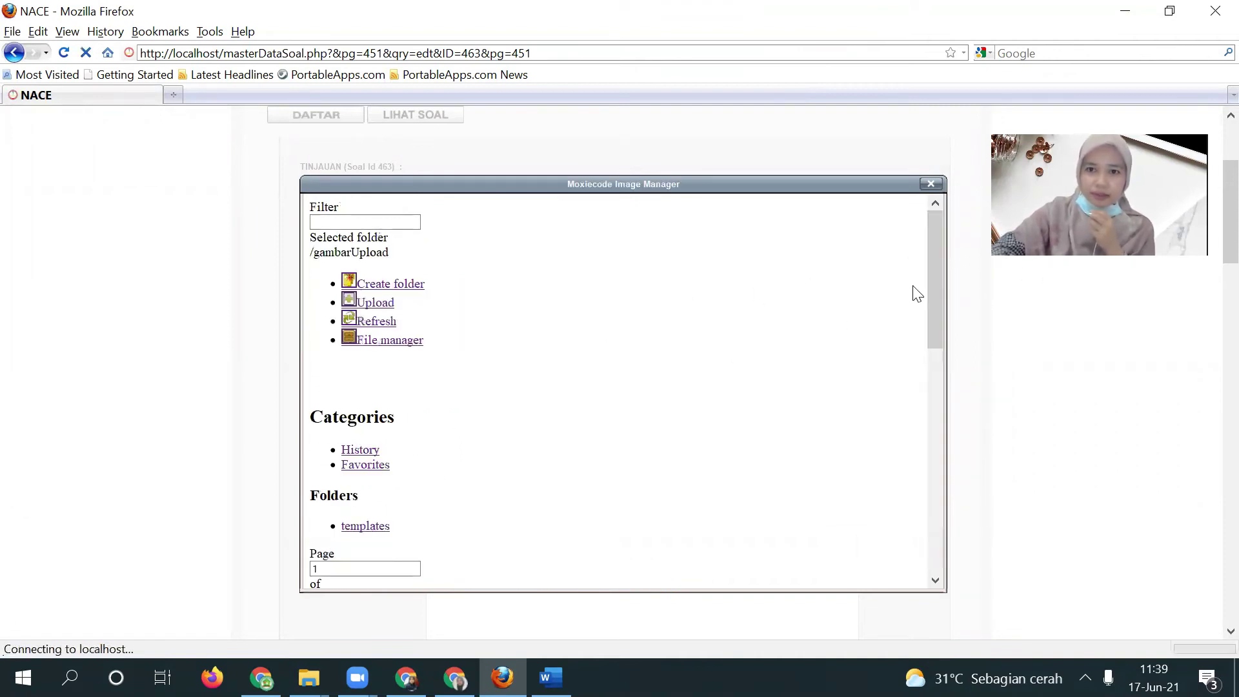
pyautogui.moveTo(937, 249); pyautogui.dragTo(955, 548)
# Scroll to the Image Manager's Upload section and browse for a file to upload
pyautogui.scroll(10, 912, 429)
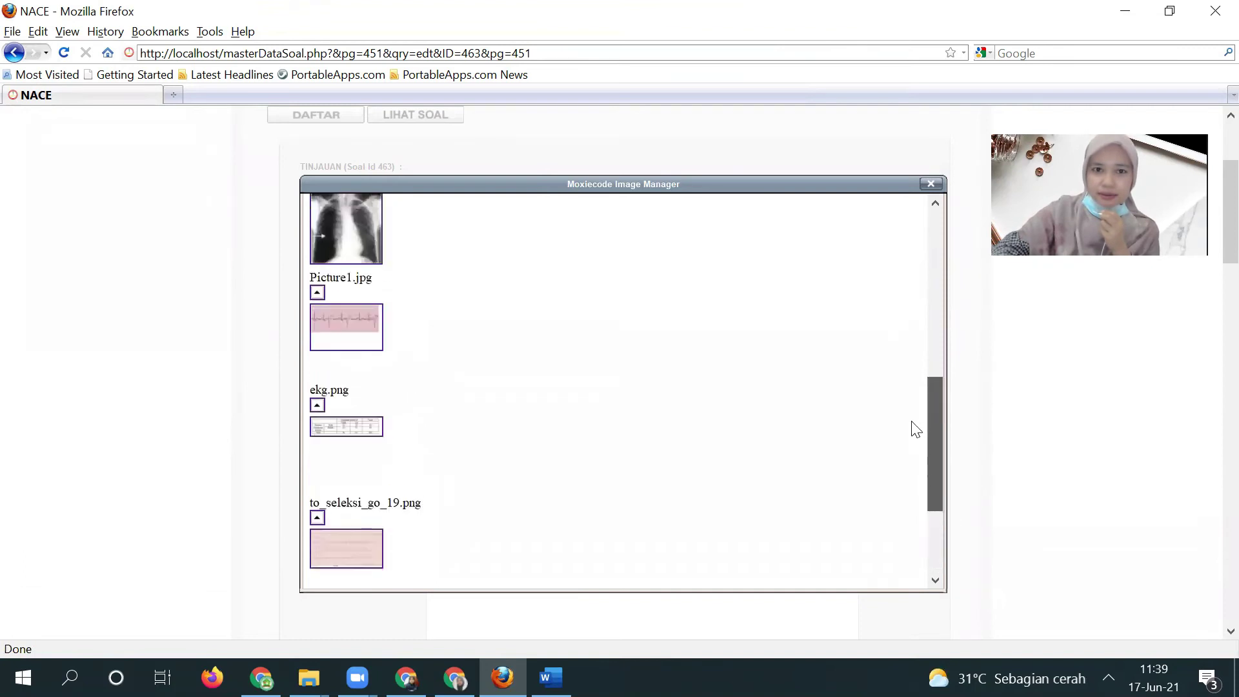
pyautogui.scroll(-10, 900, 387)
pyautogui.scroll(10, 923, 451)
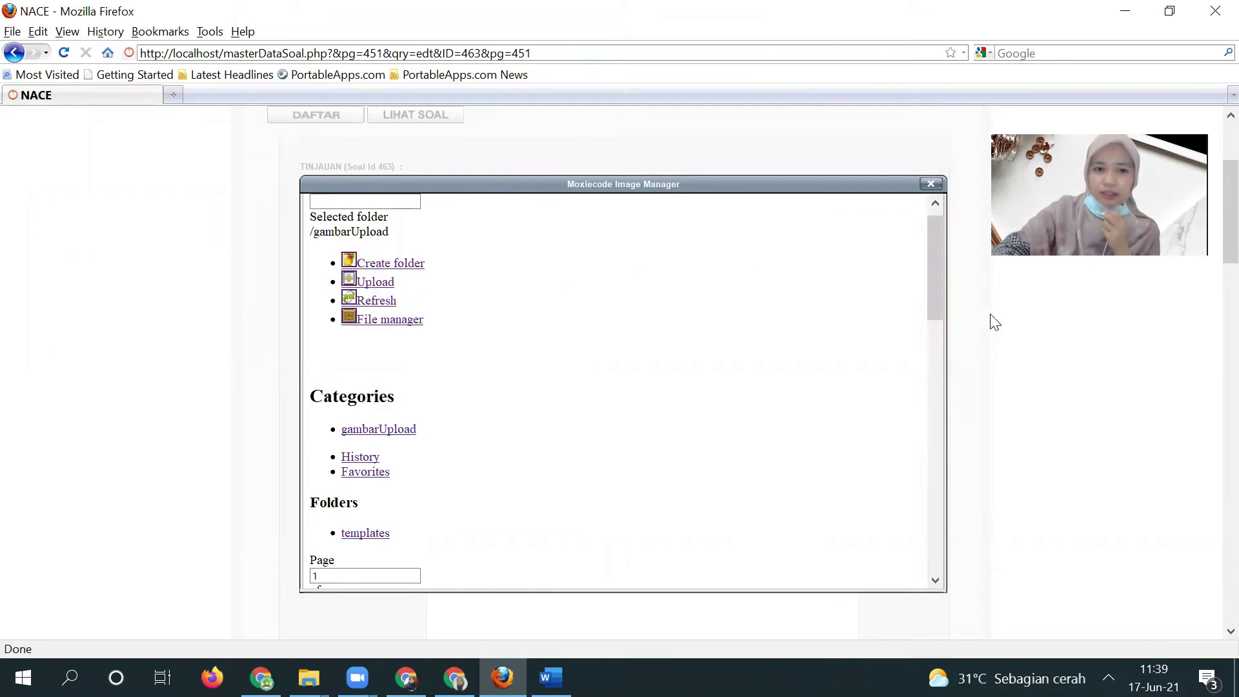
pyautogui.moveTo(933, 272); pyautogui.dragTo(974, 578)
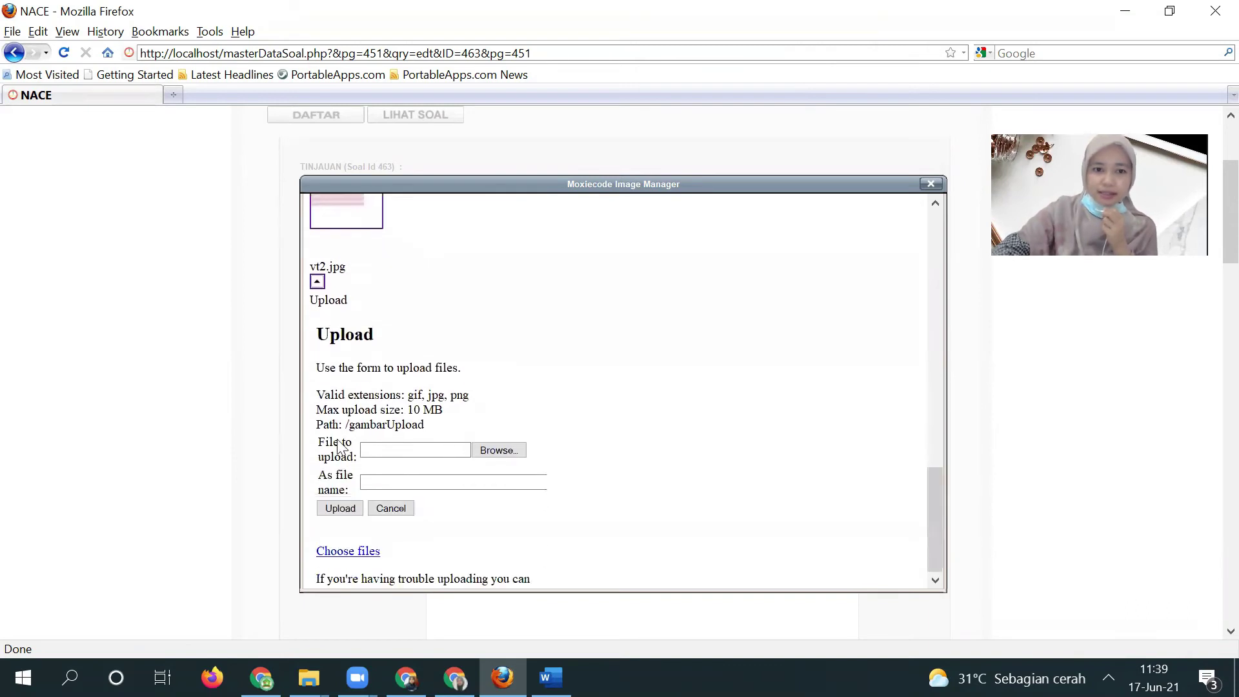
pyautogui.click(497, 451)
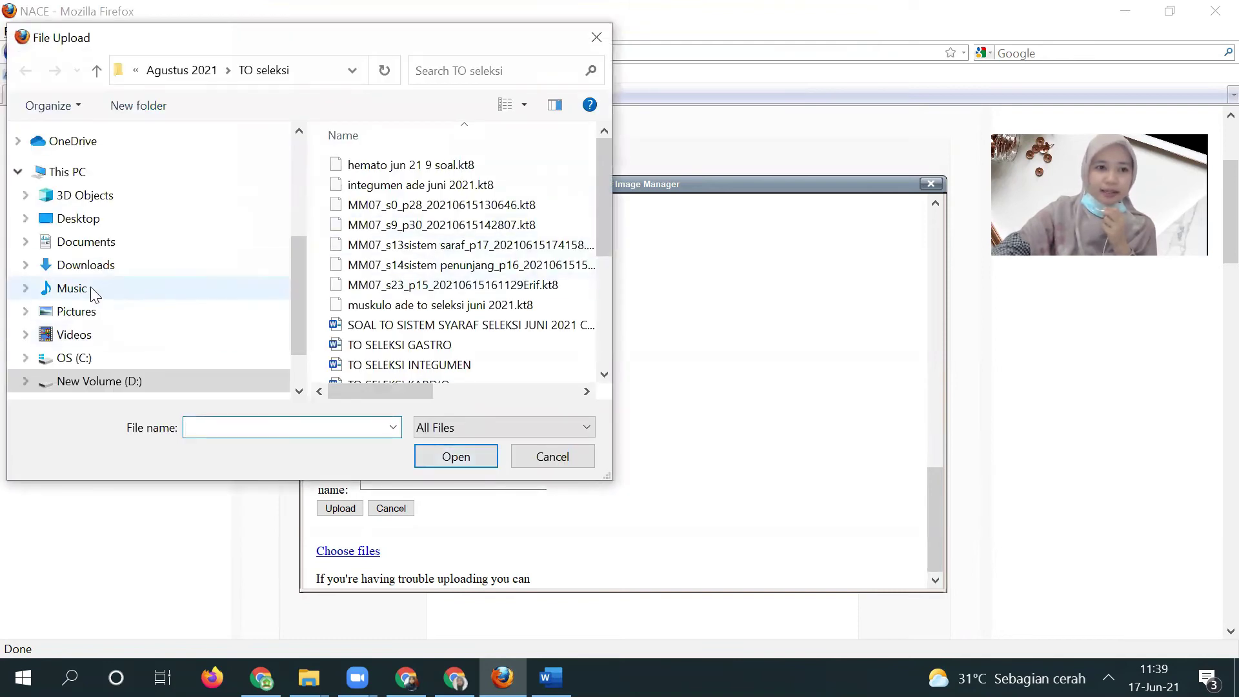
# Go to the Pictures folder in the File Upload dialog and show files as large icons
pyautogui.click(84, 319)
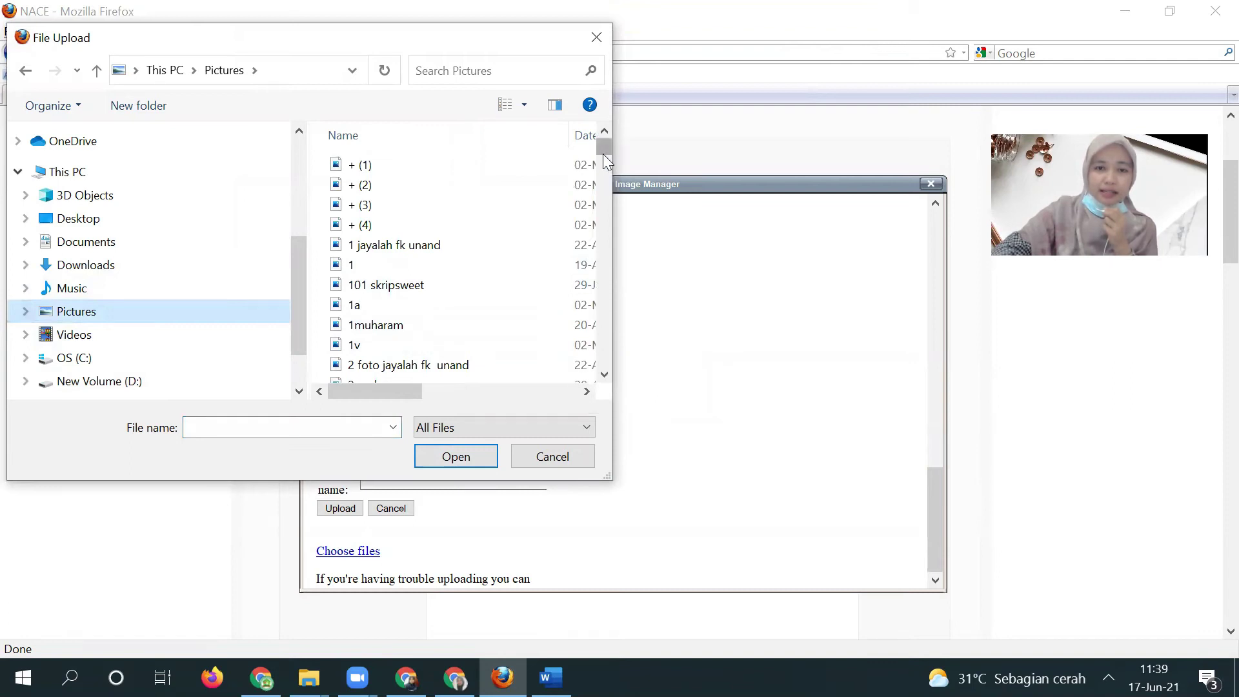
pyautogui.moveTo(602, 154); pyautogui.dragTo(603, 155)
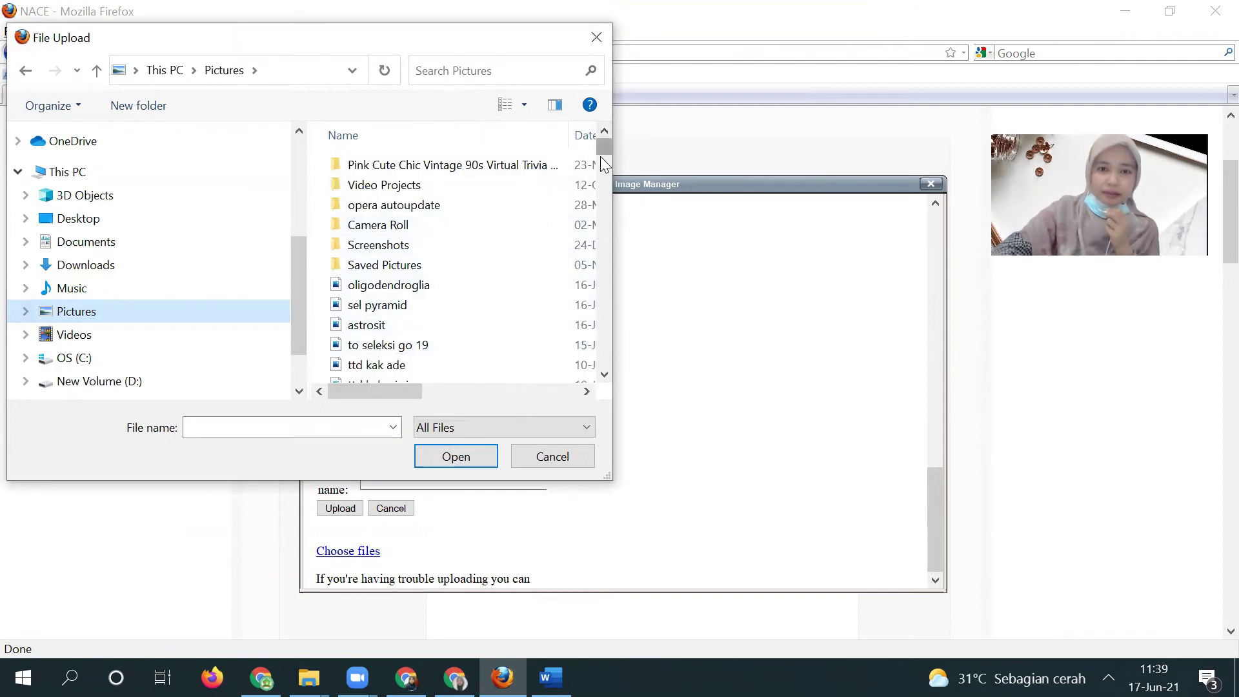
pyautogui.scroll(-2, 600, 156)
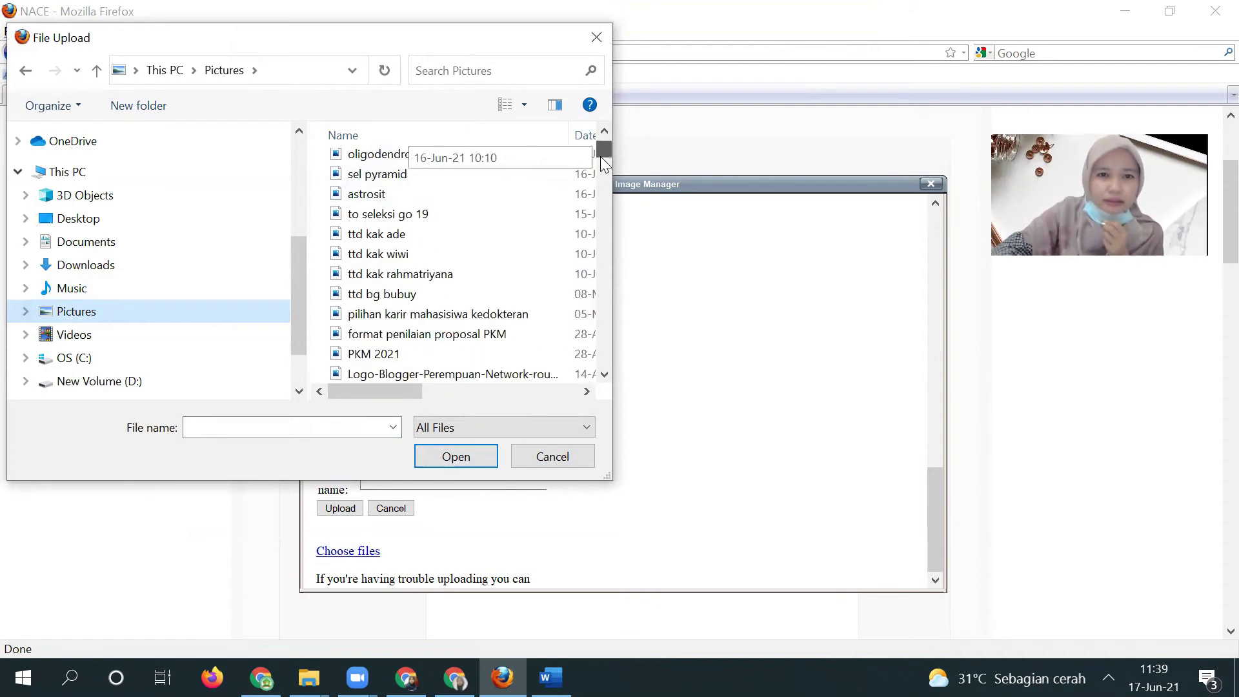
pyautogui.scroll(-2, 600, 156)
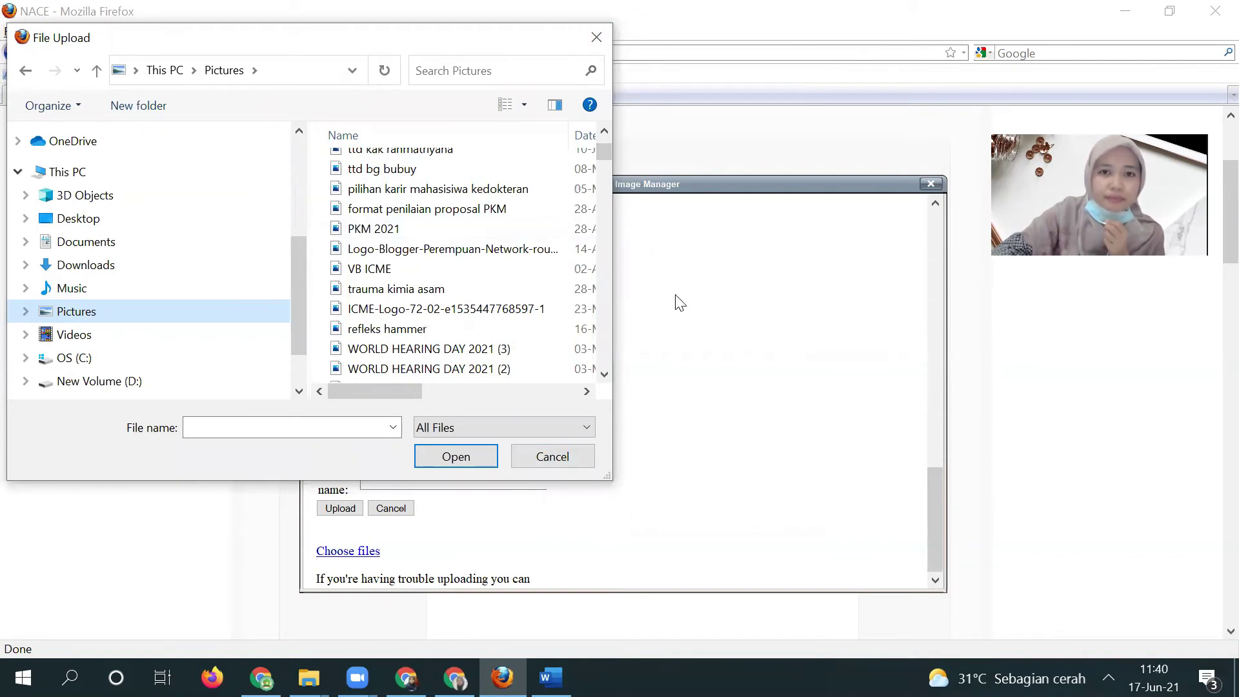
pyautogui.click(553, 106)
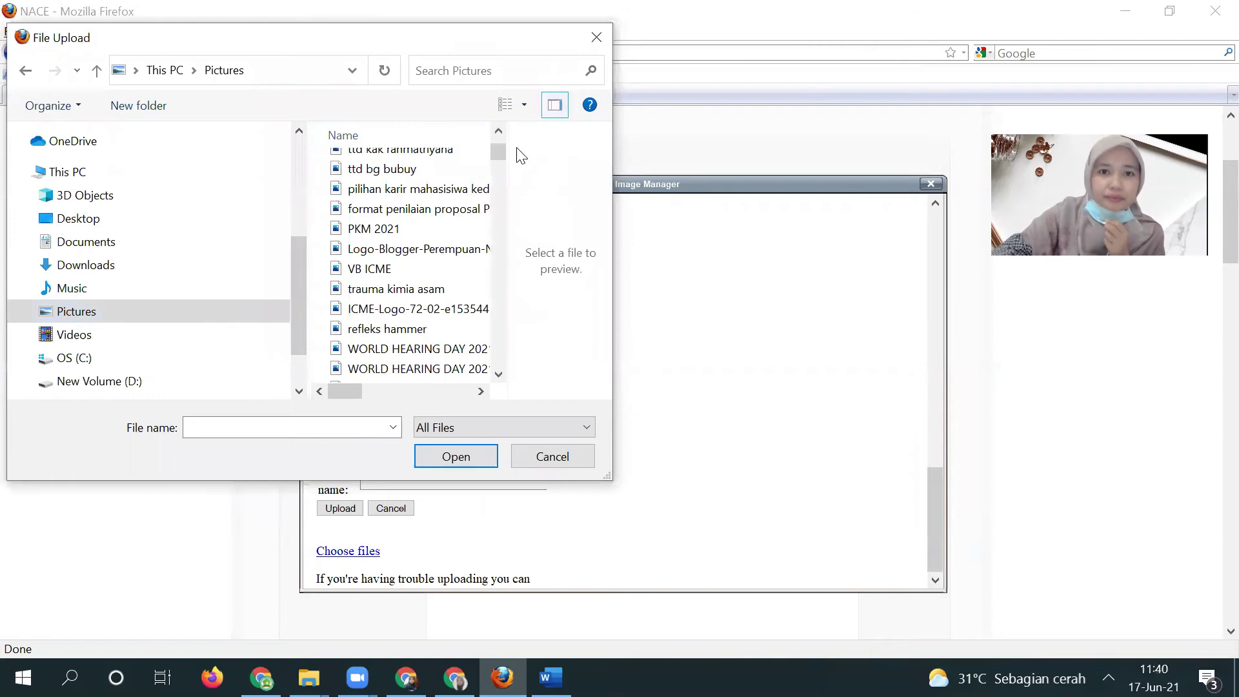
pyautogui.click(553, 106)
pyautogui.click(525, 102)
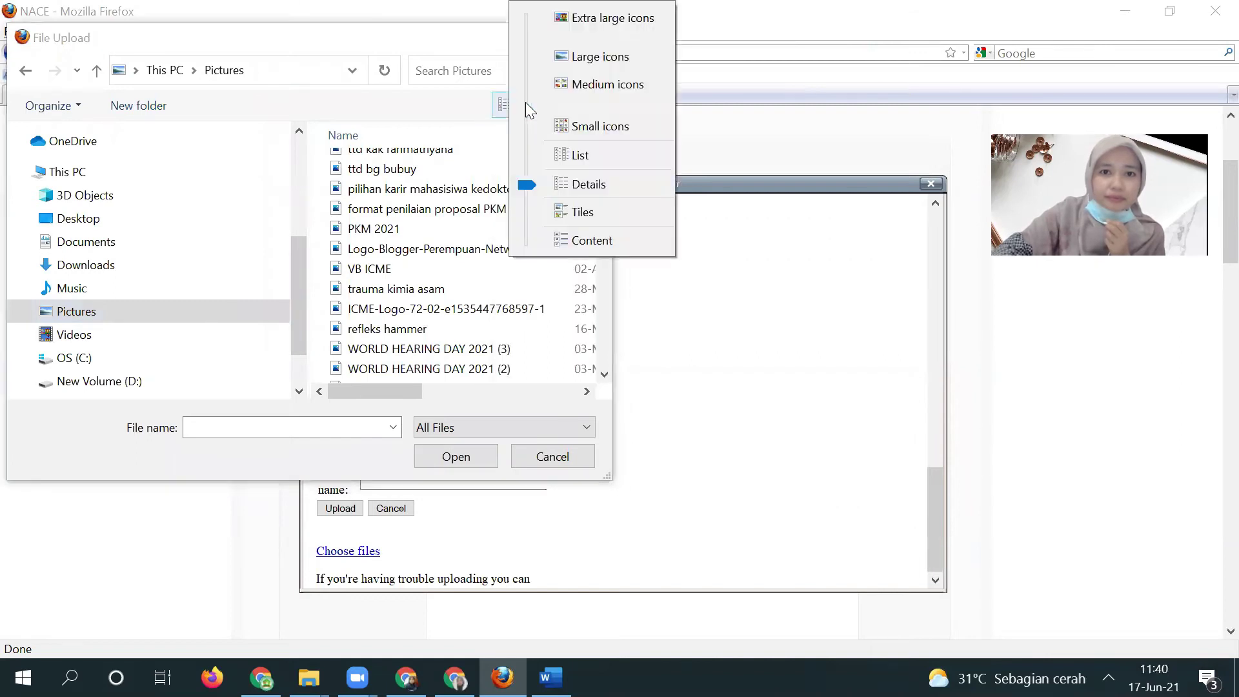
pyautogui.click(578, 56)
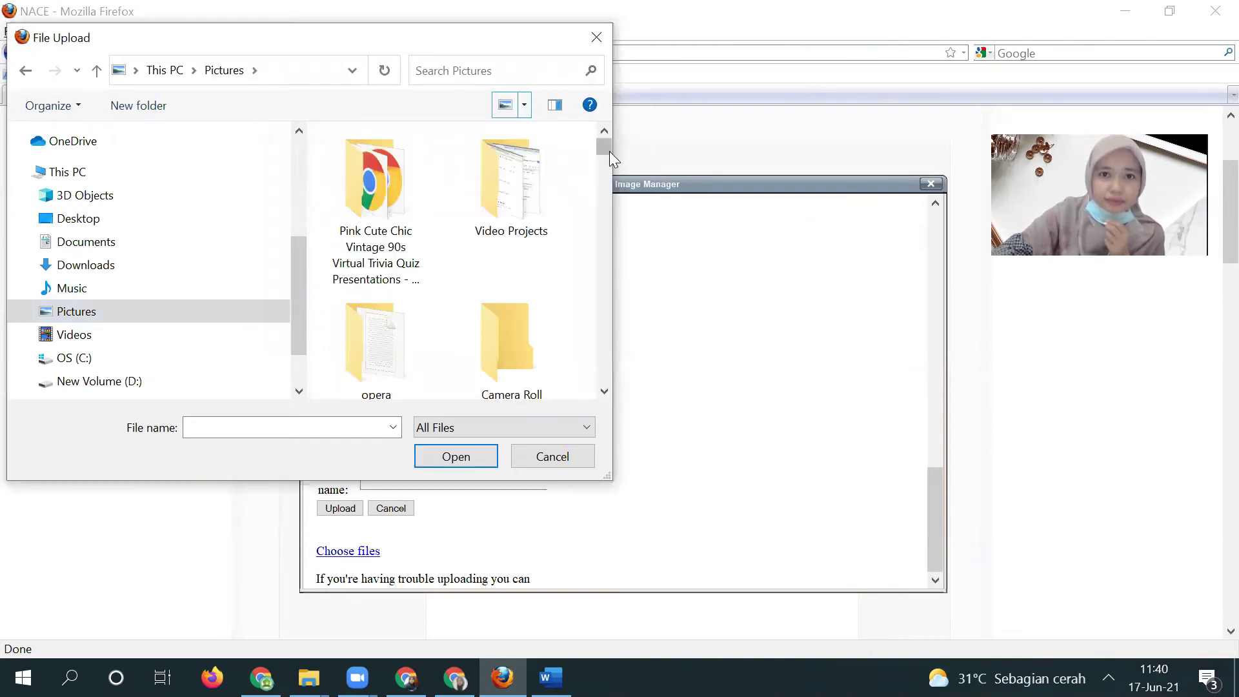
pyautogui.scroll(-10, 606, 153)
pyautogui.moveTo(606, 153); pyautogui.dragTo(599, 200)
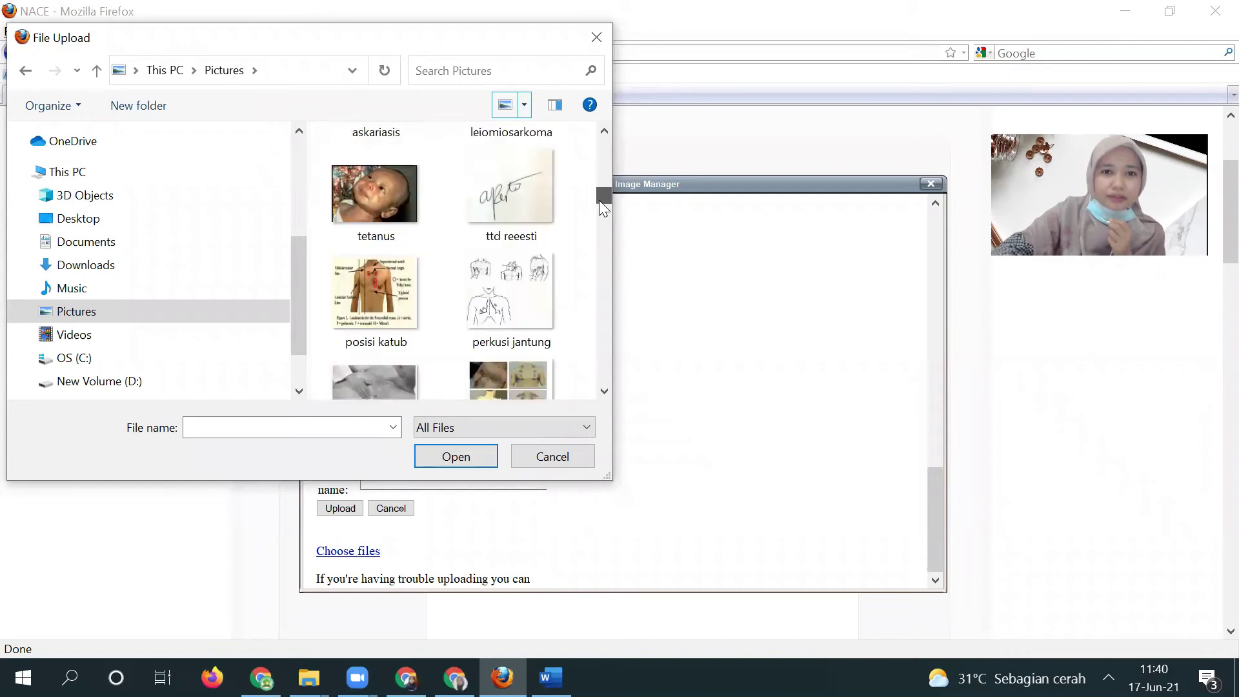
# Choose the askariasis picture and upload it through the Image Manager
pyautogui.click(598, 132)
pyautogui.click(598, 133)
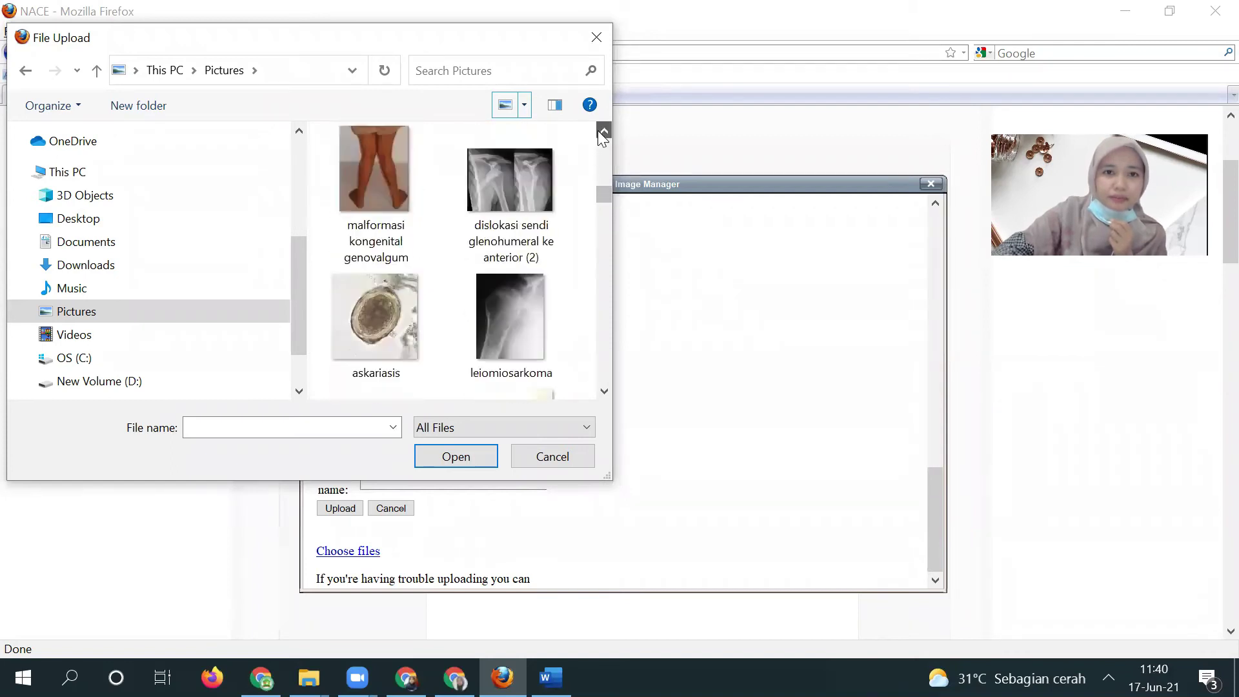
pyautogui.click(383, 325)
pyautogui.click(455, 456)
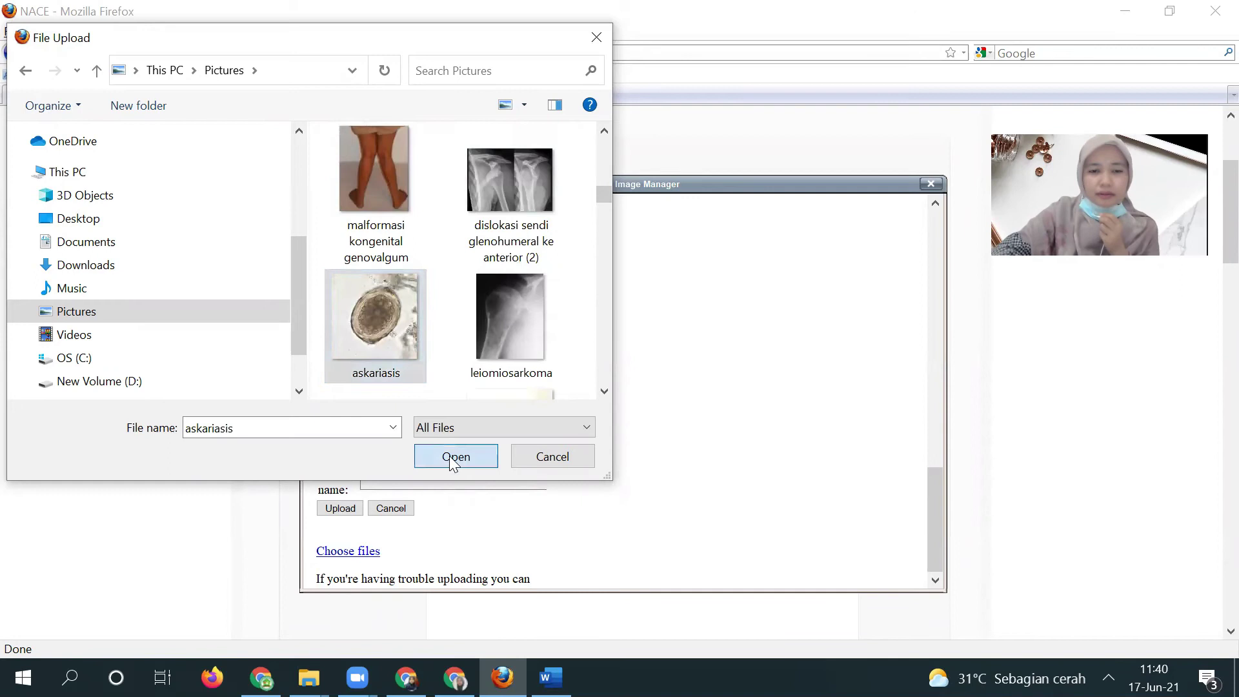
pyautogui.click(333, 509)
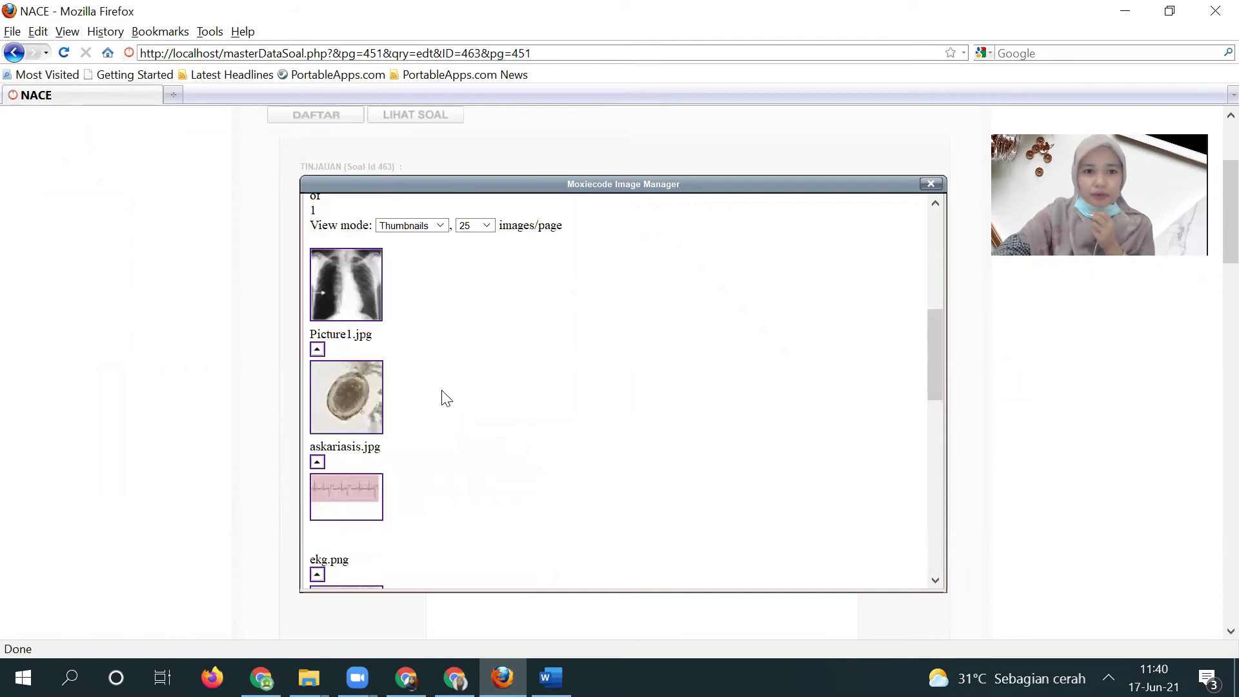
# Insert askariasis.jpg into the Vignette, then delete it and place the cursor after '7,2 %'
pyautogui.click(329, 423)
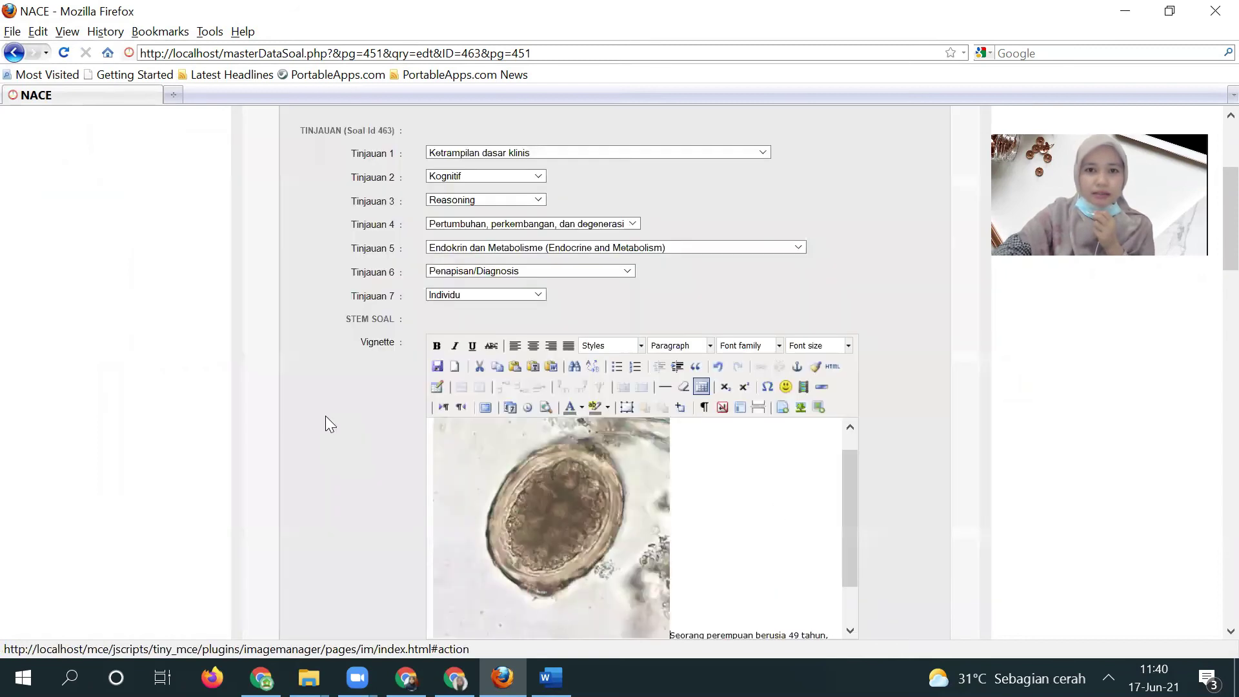
pyautogui.moveTo(855, 532); pyautogui.dragTo(854, 596)
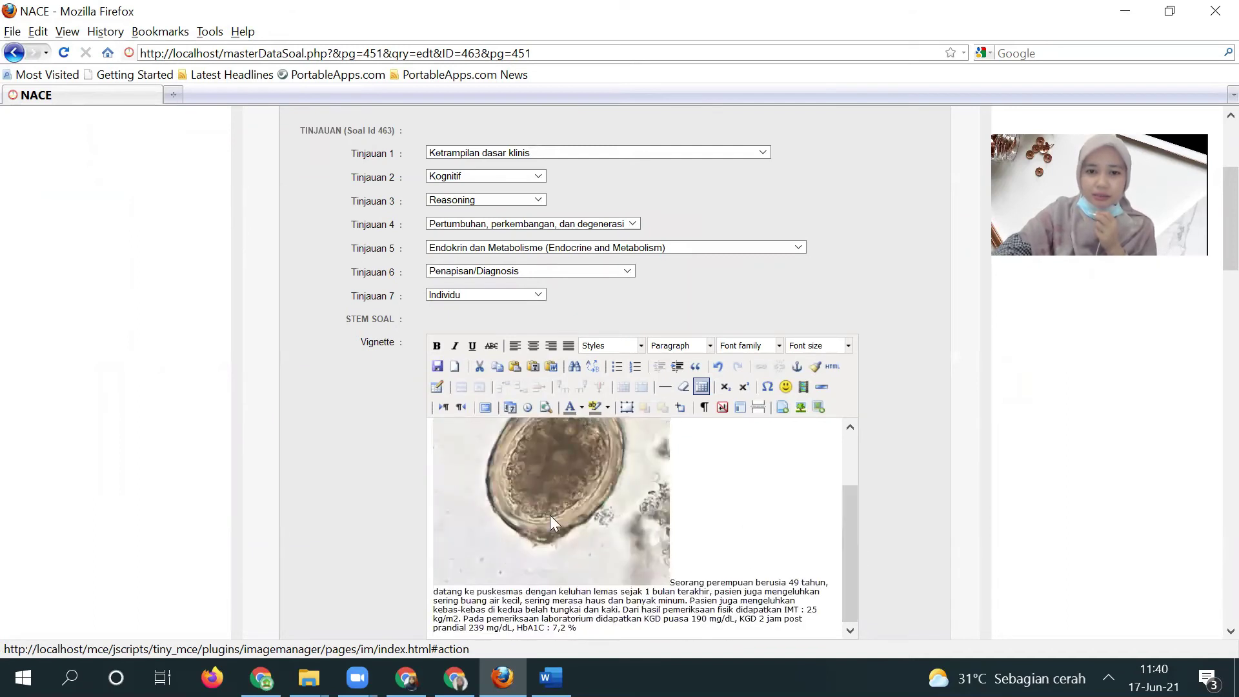
pyautogui.click(550, 516)
pyautogui.press('Delete')
pyautogui.hotkey('ctrl', 'a')
pyautogui.hotkey('ctrl', 'c')
pyautogui.click(637, 476)
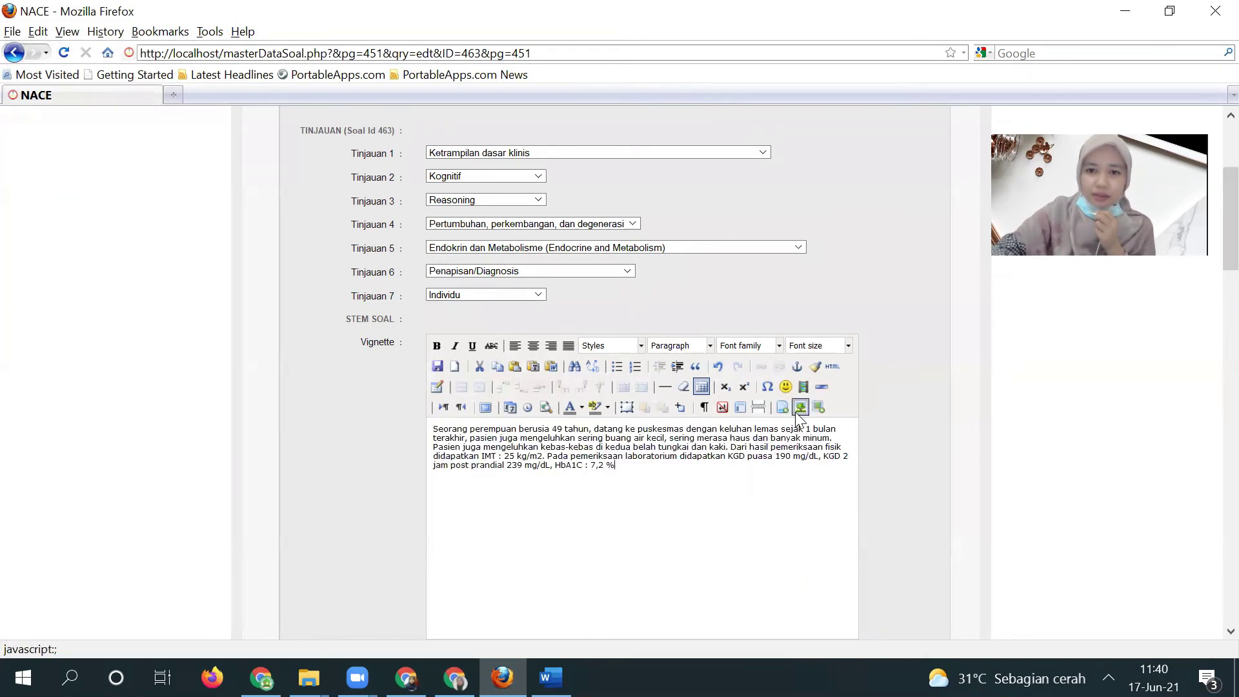
# Insert askariasis.jpg from the Image Manager below the case paragraph and select it
pyautogui.click(818, 407)
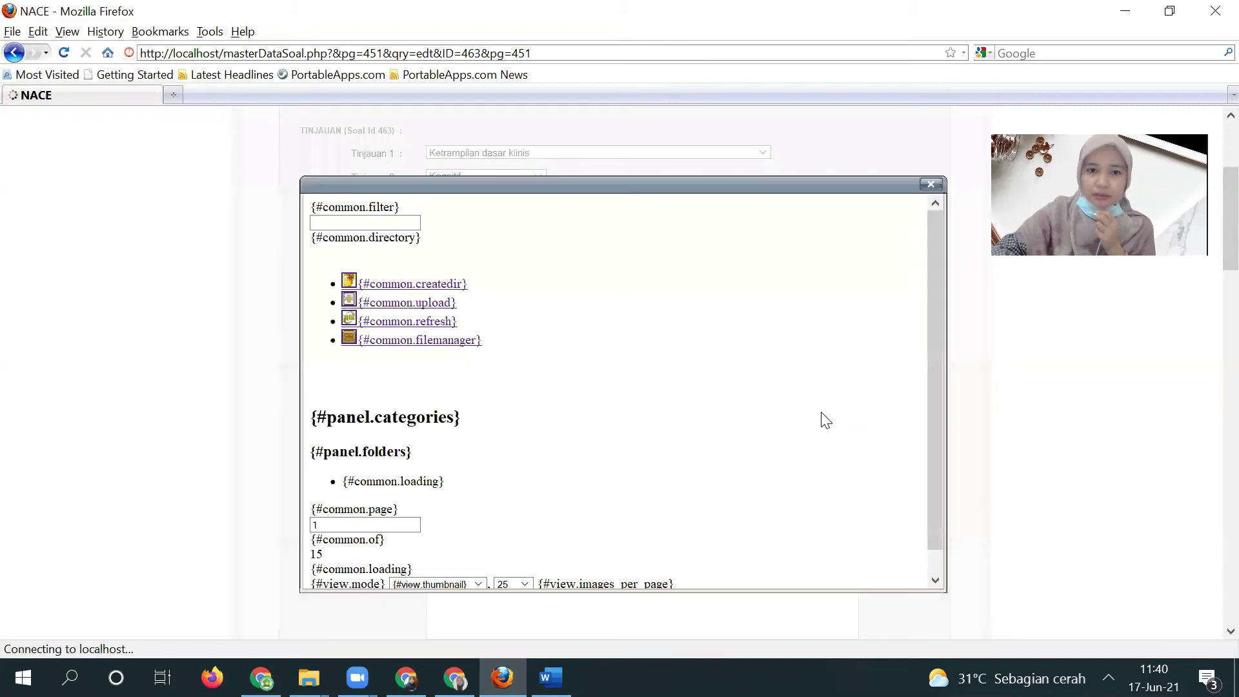
pyautogui.scroll(-1, 928, 557)
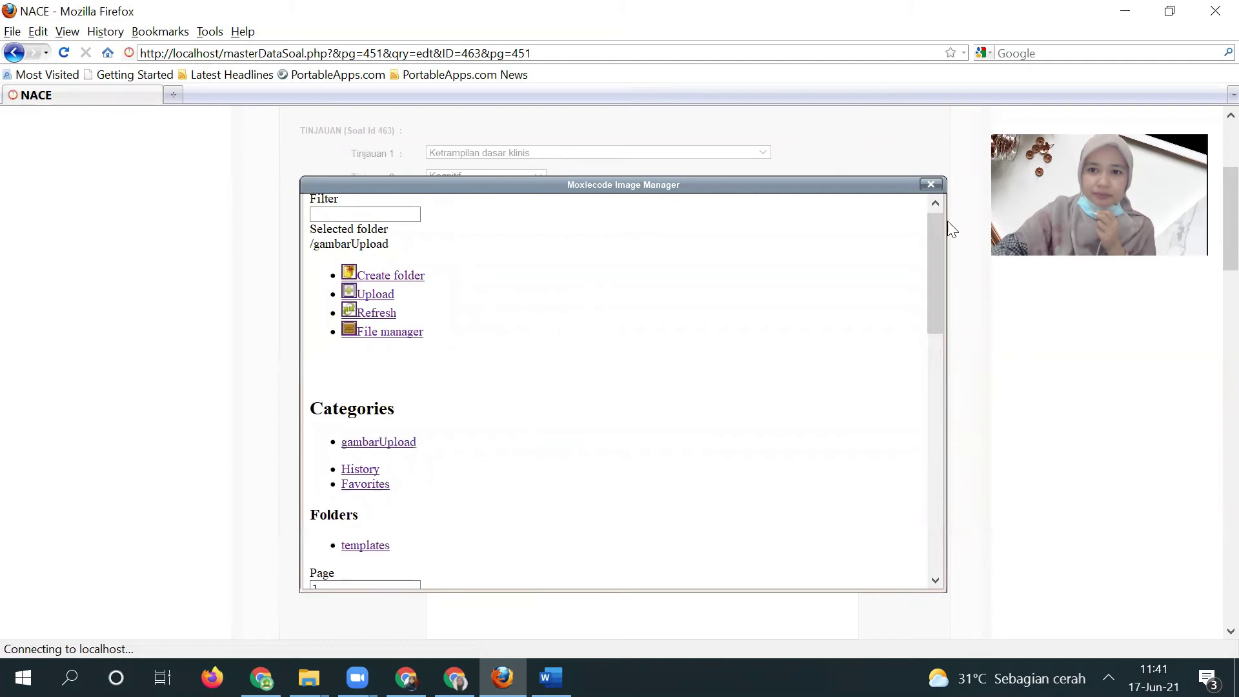
pyautogui.moveTo(935, 233); pyautogui.dragTo(953, 368)
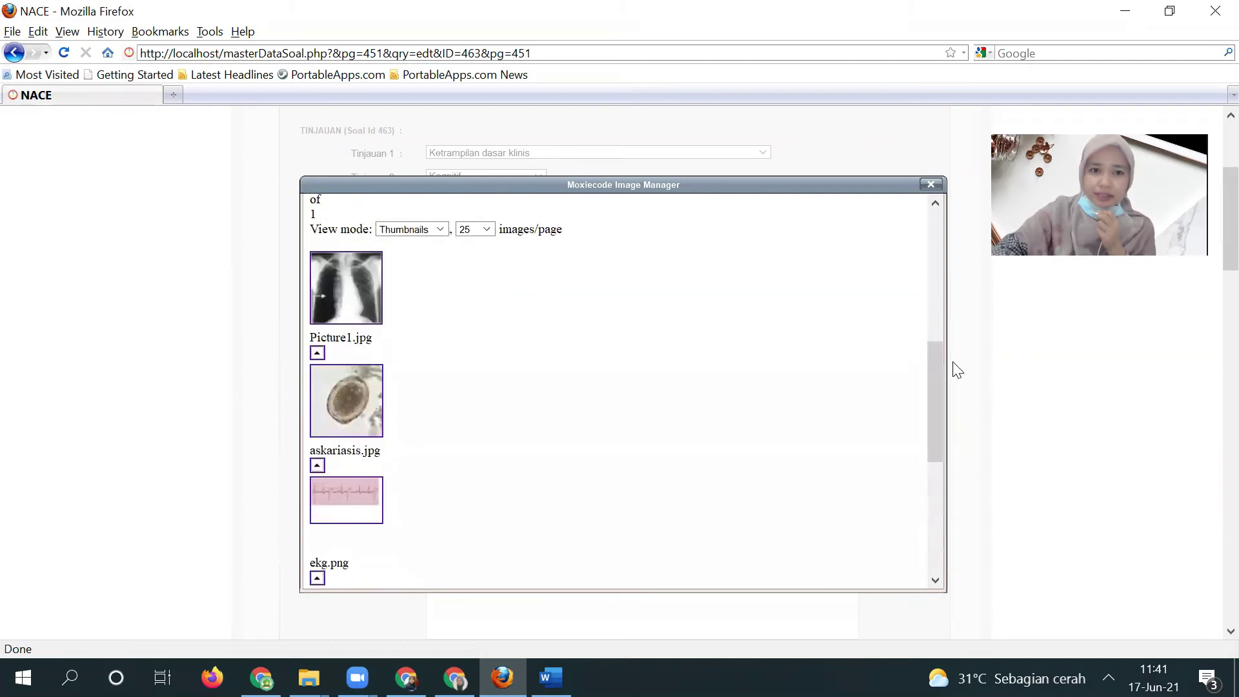
pyautogui.click(350, 405)
pyautogui.moveTo(852, 508); pyautogui.dragTo(864, 545)
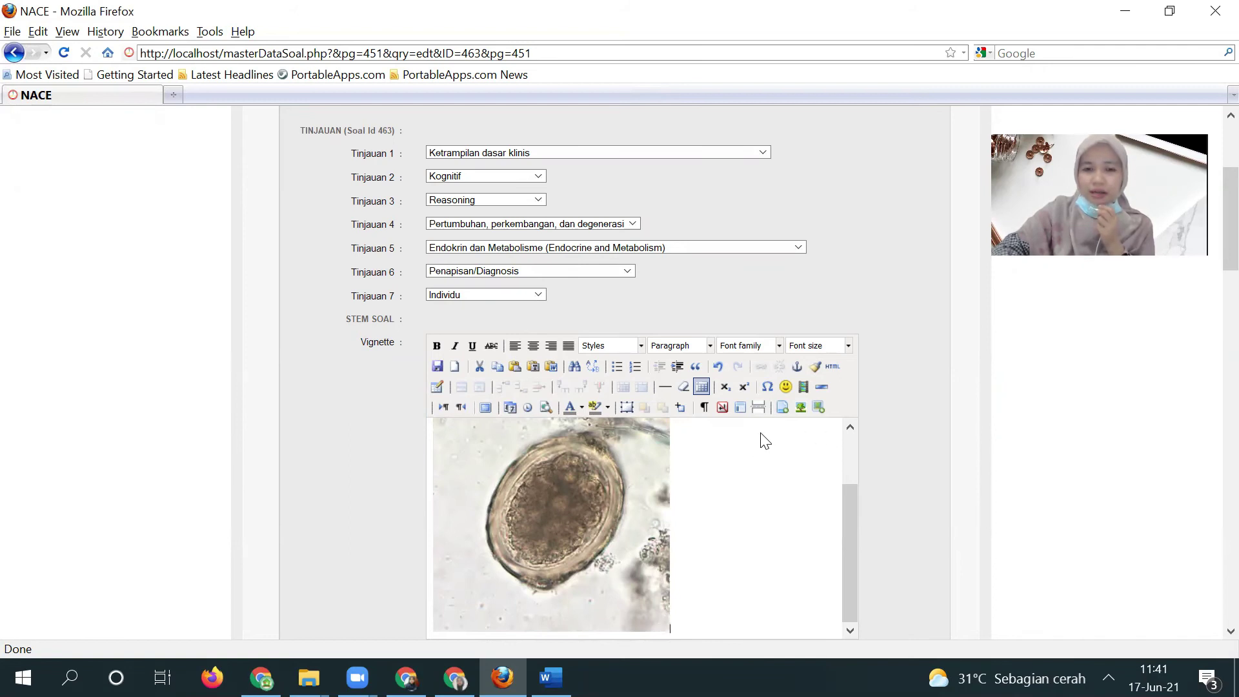
pyautogui.click(727, 463)
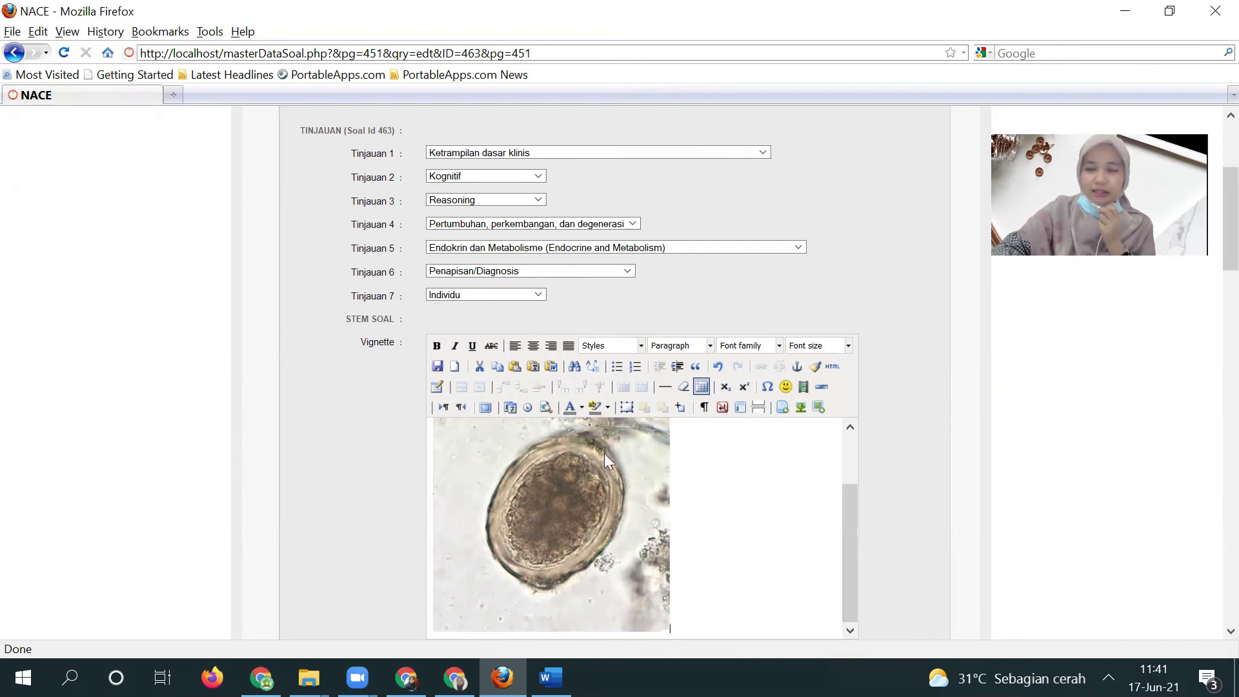
pyautogui.click(572, 518)
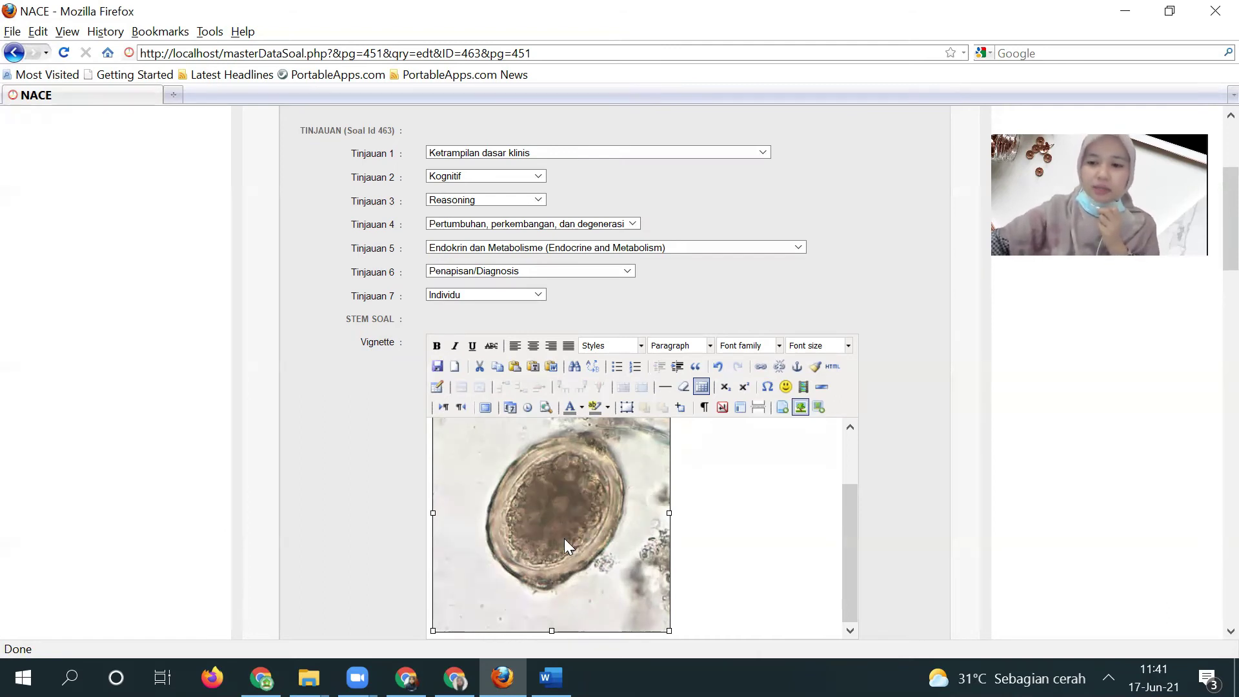
# Take the image out, reload the edit page, and save question 463
pyautogui.hotkey('ctrl', 'v')
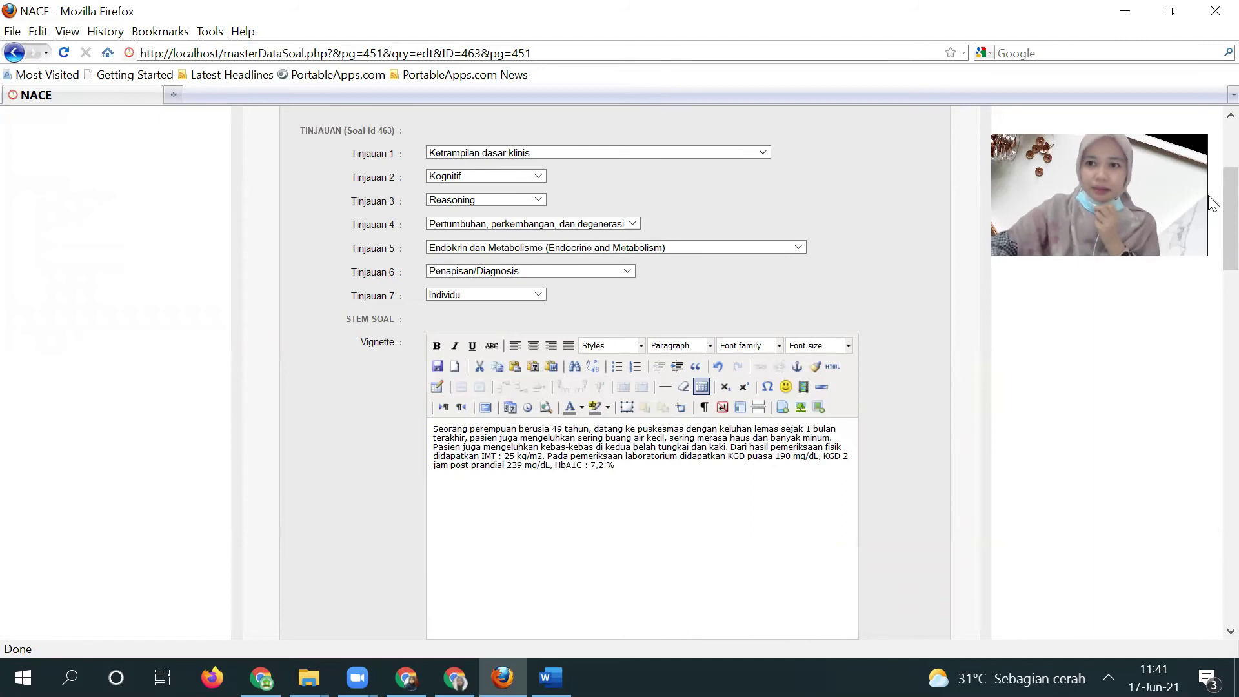
pyautogui.press('F5')
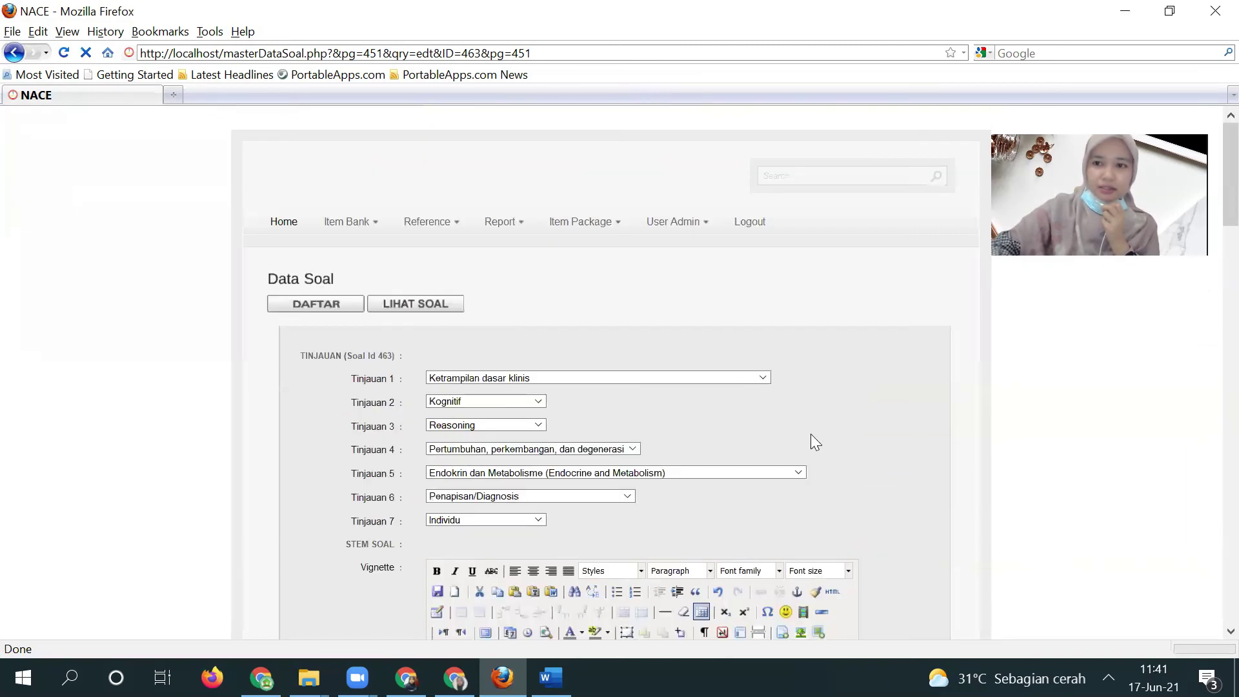
pyautogui.moveTo(1213, 190); pyautogui.dragTo(1212, 618)
pyautogui.click(442, 510)
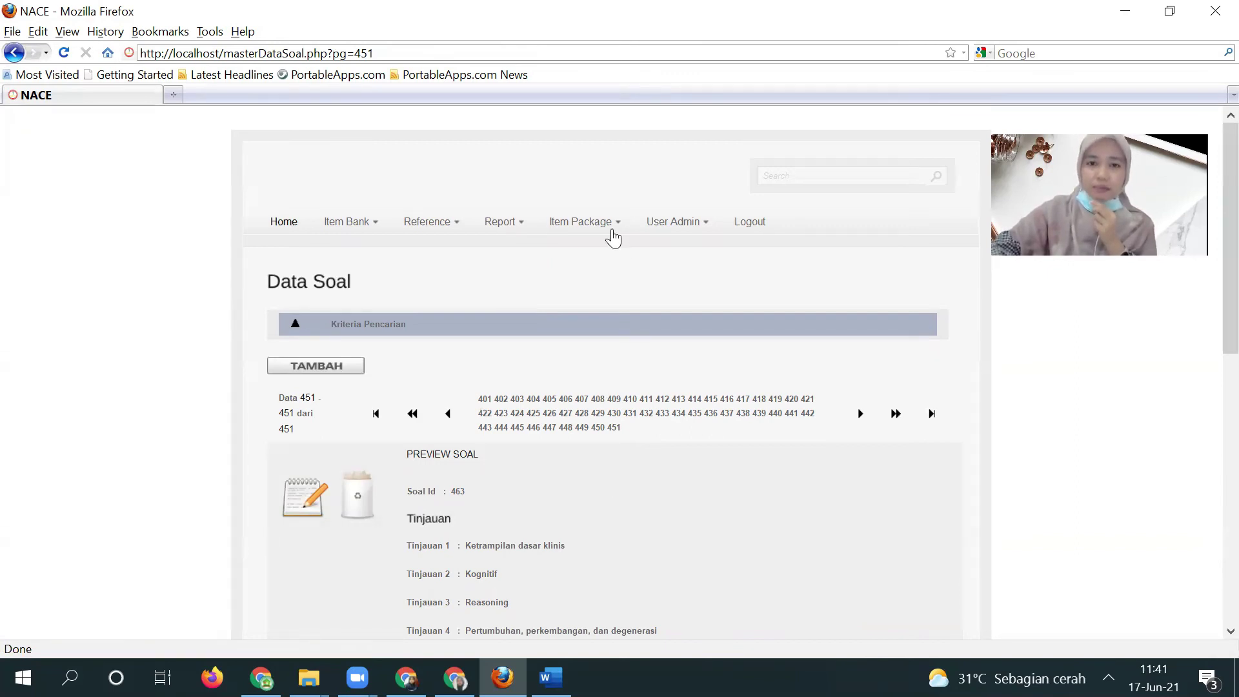
# Add a new regional package named 'Sistem endokrin' via Daftar Paket untuk Regional and save it
pyautogui.moveTo(611, 235)
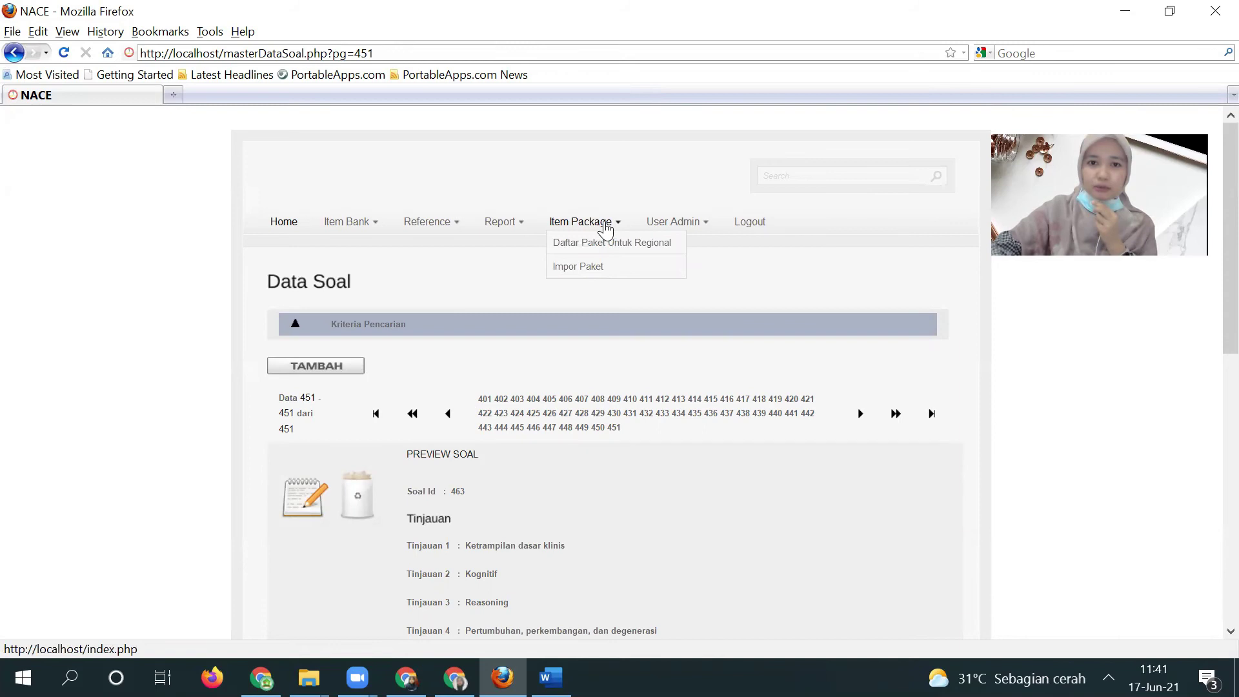
pyautogui.click(606, 247)
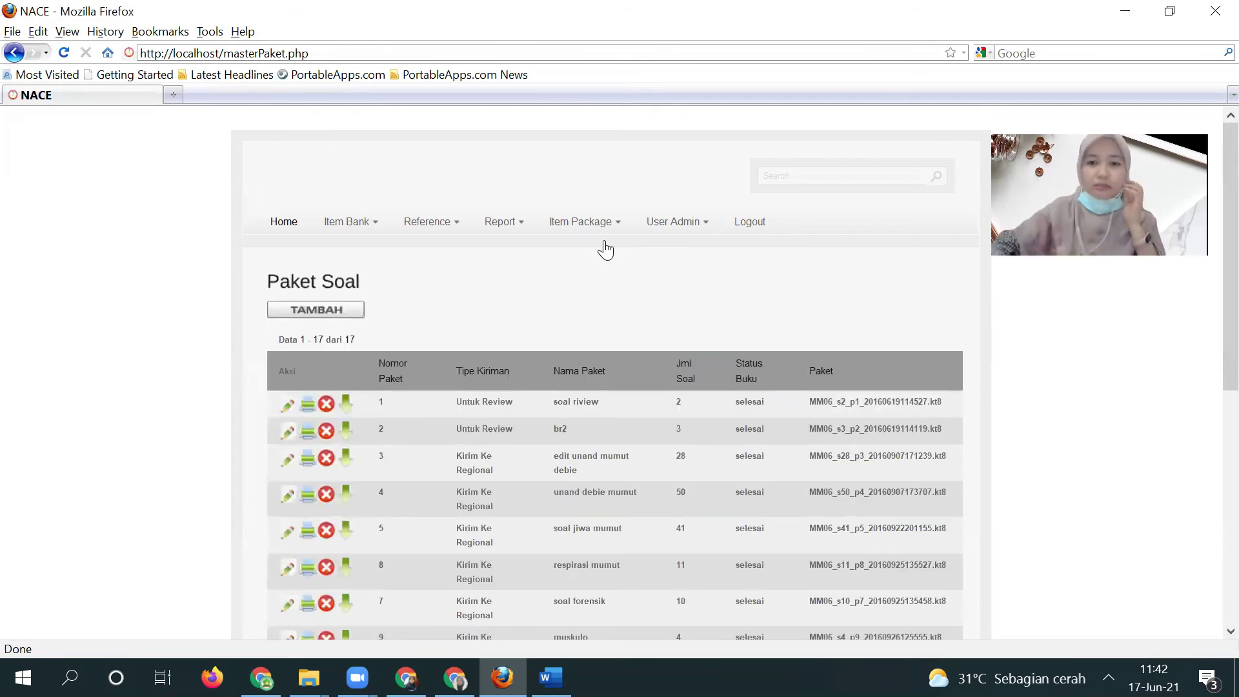
pyautogui.click(336, 310)
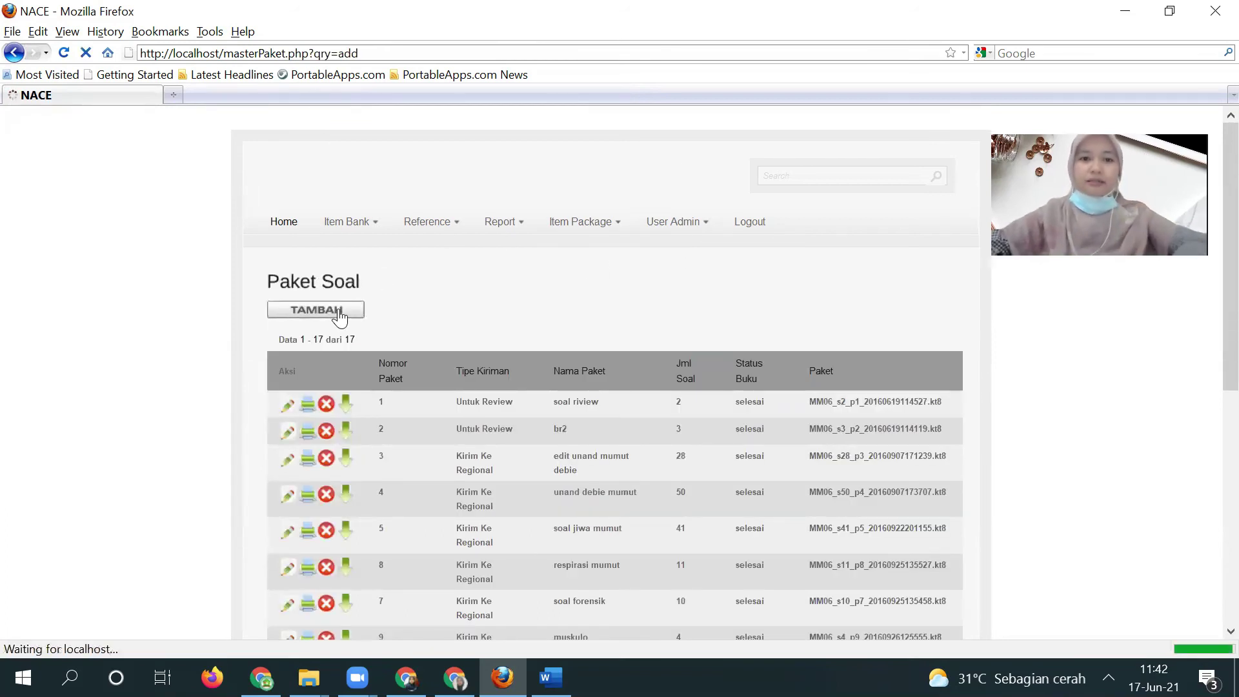
pyautogui.click(445, 401)
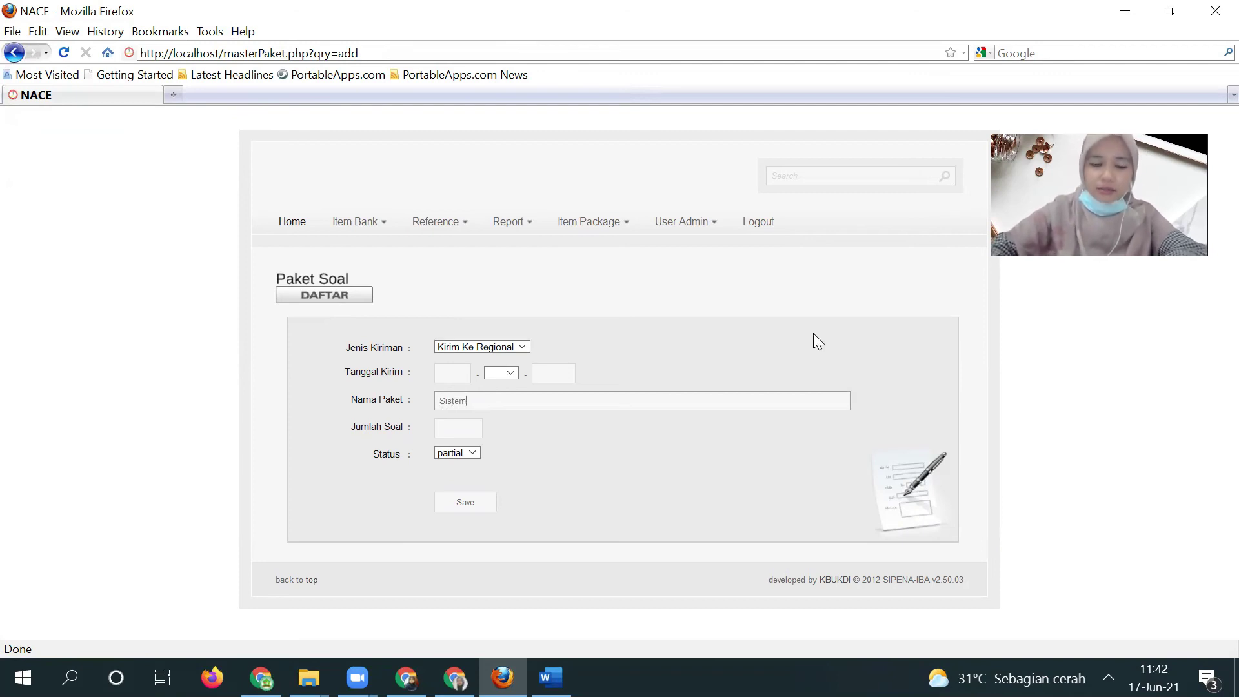
pyautogui.write('ndokrin')
pyautogui.click(454, 454)
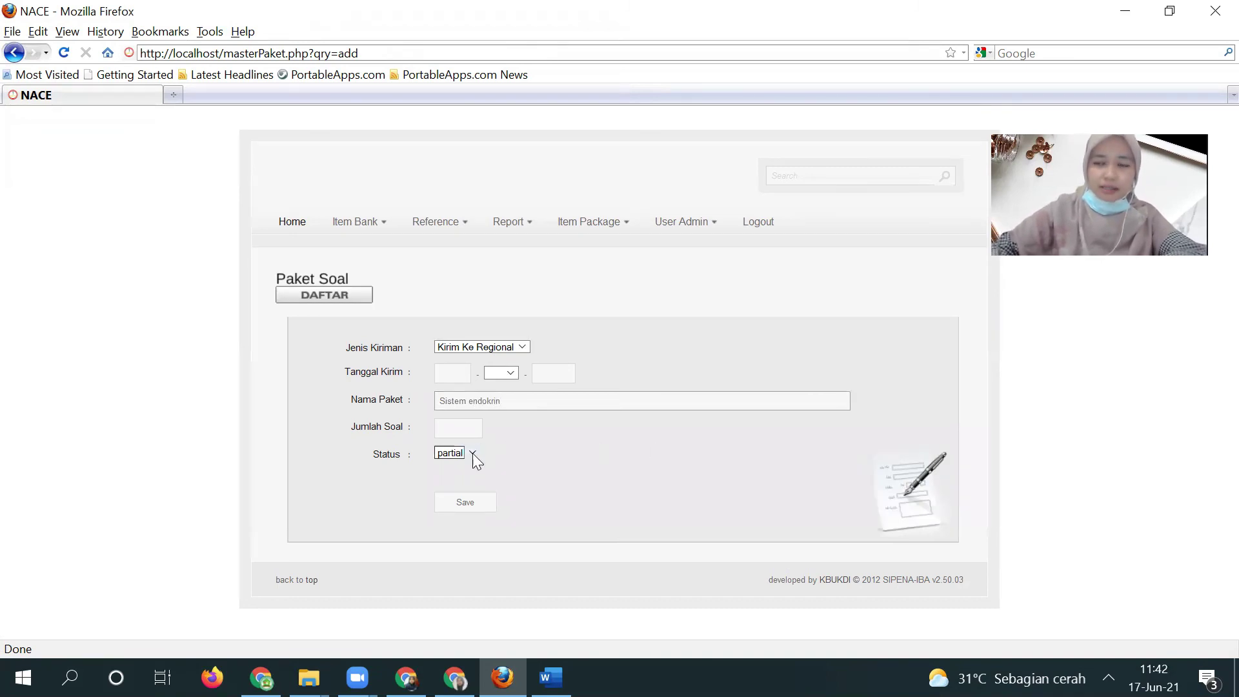
pyautogui.click(471, 499)
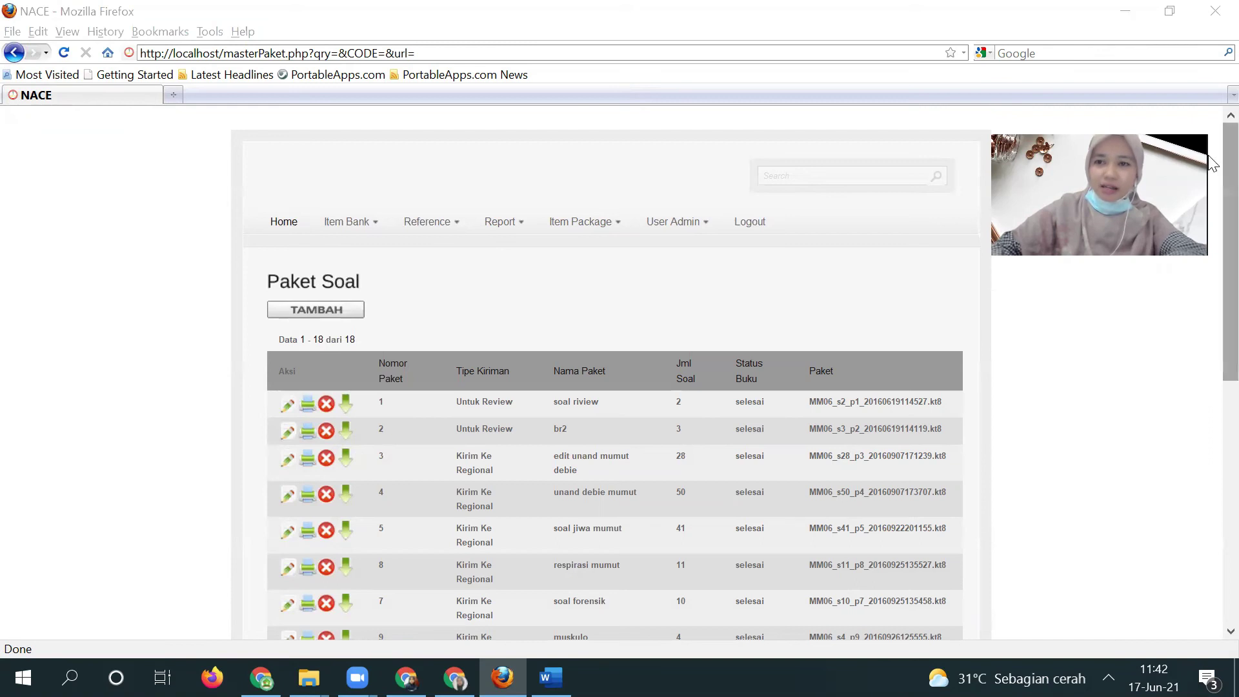
# Edit package 19, leave its status unchanged, and open its DETIL question selection
pyautogui.scroll(-5, 1212, 345)
pyautogui.scroll(-6, 1213, 278)
pyautogui.scroll(-3, 1210, 348)
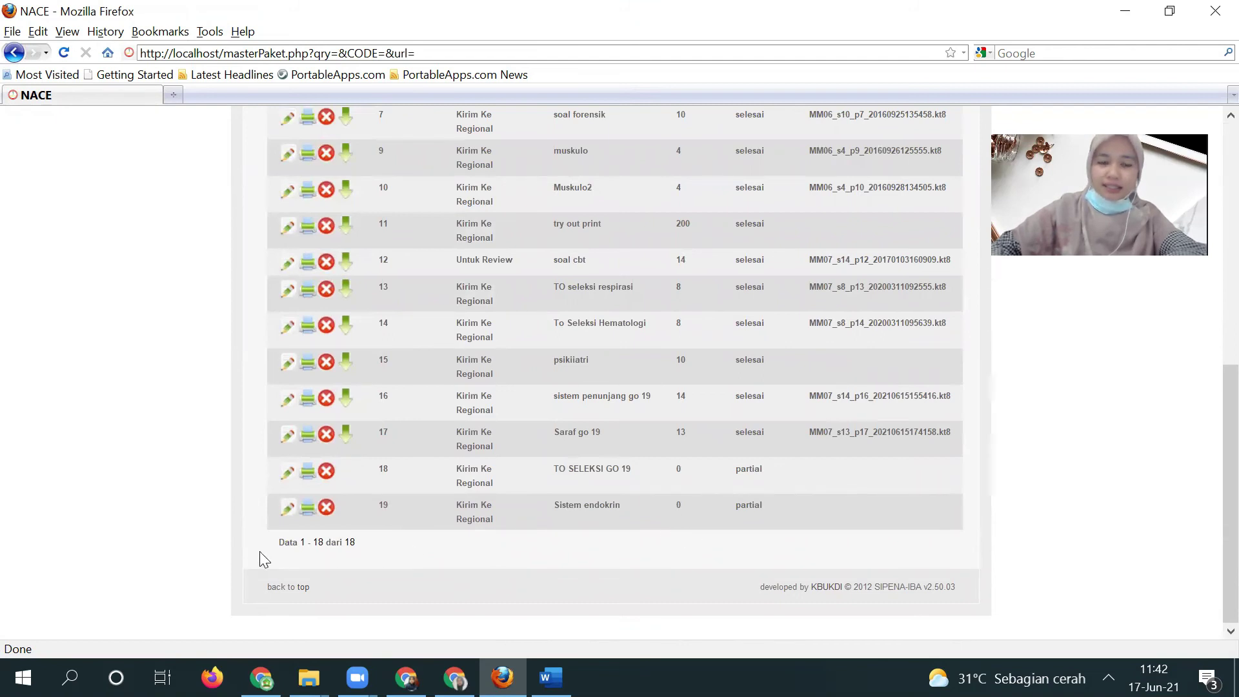
pyautogui.click(289, 518)
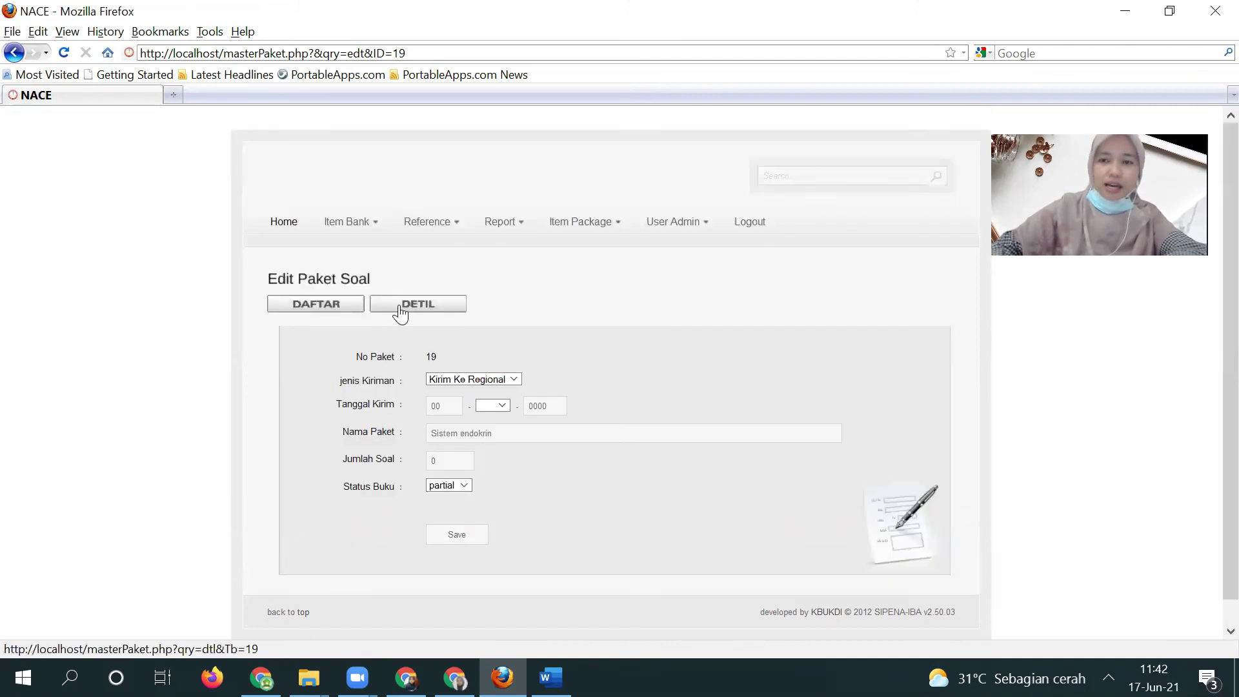
pyautogui.click(449, 486)
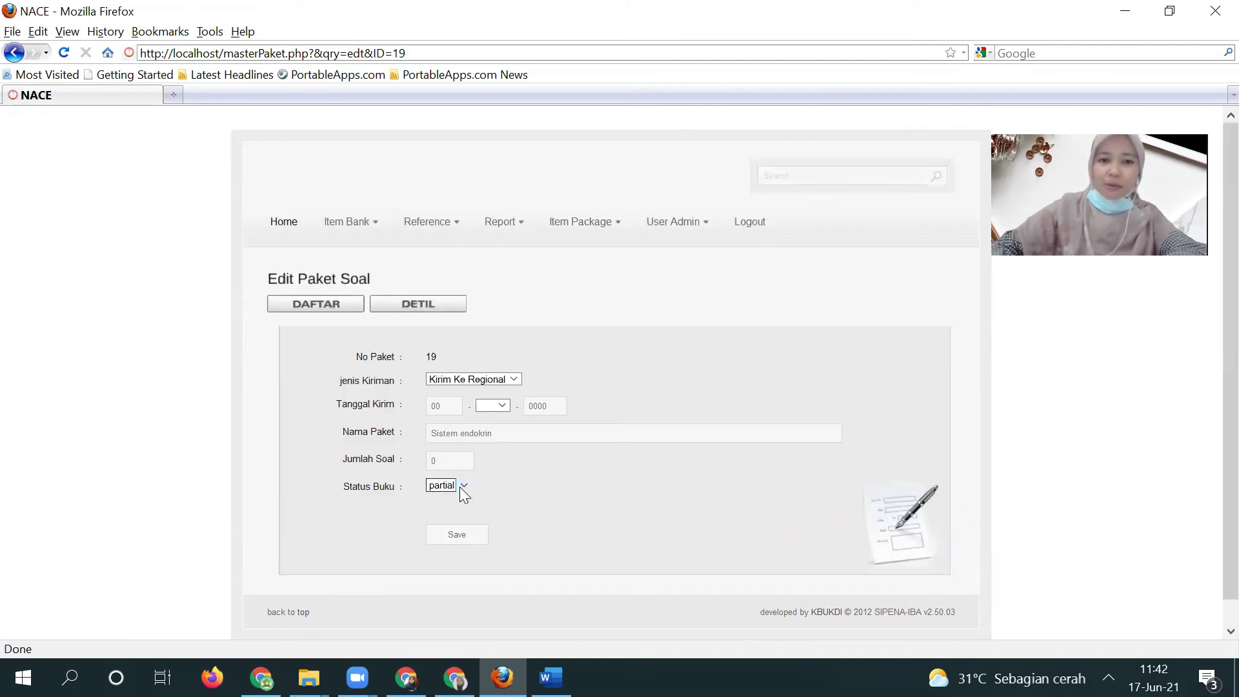
pyautogui.click(337, 489)
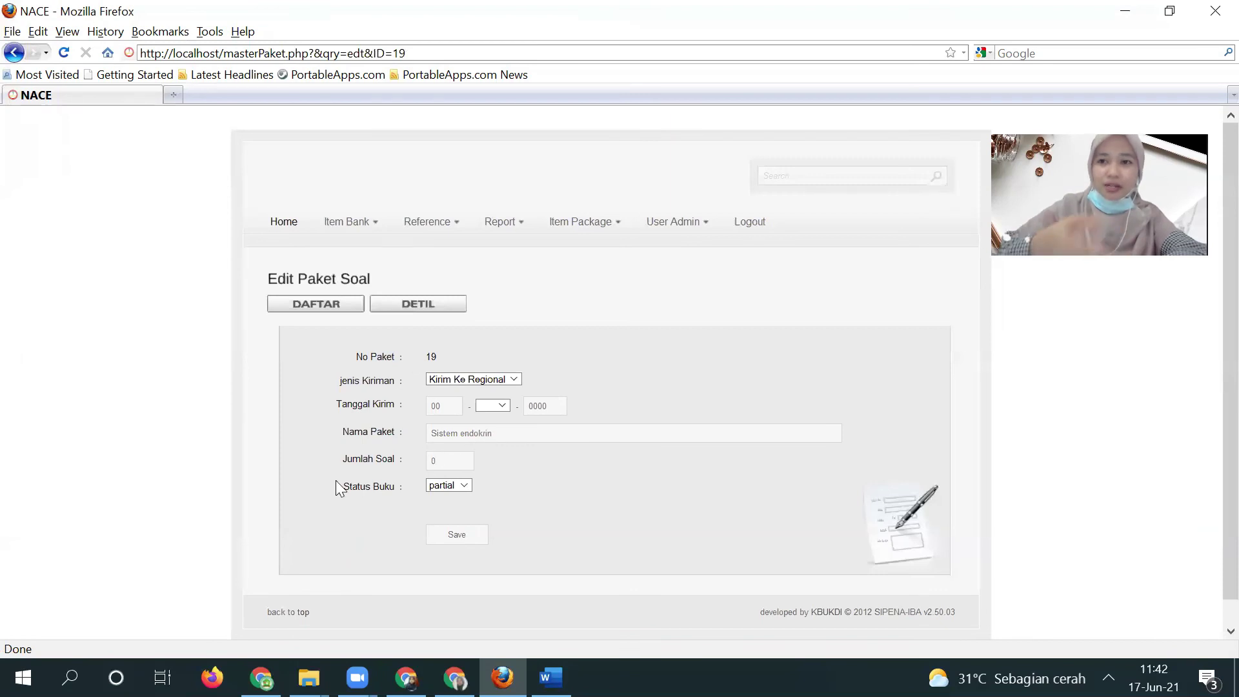
pyautogui.click(399, 318)
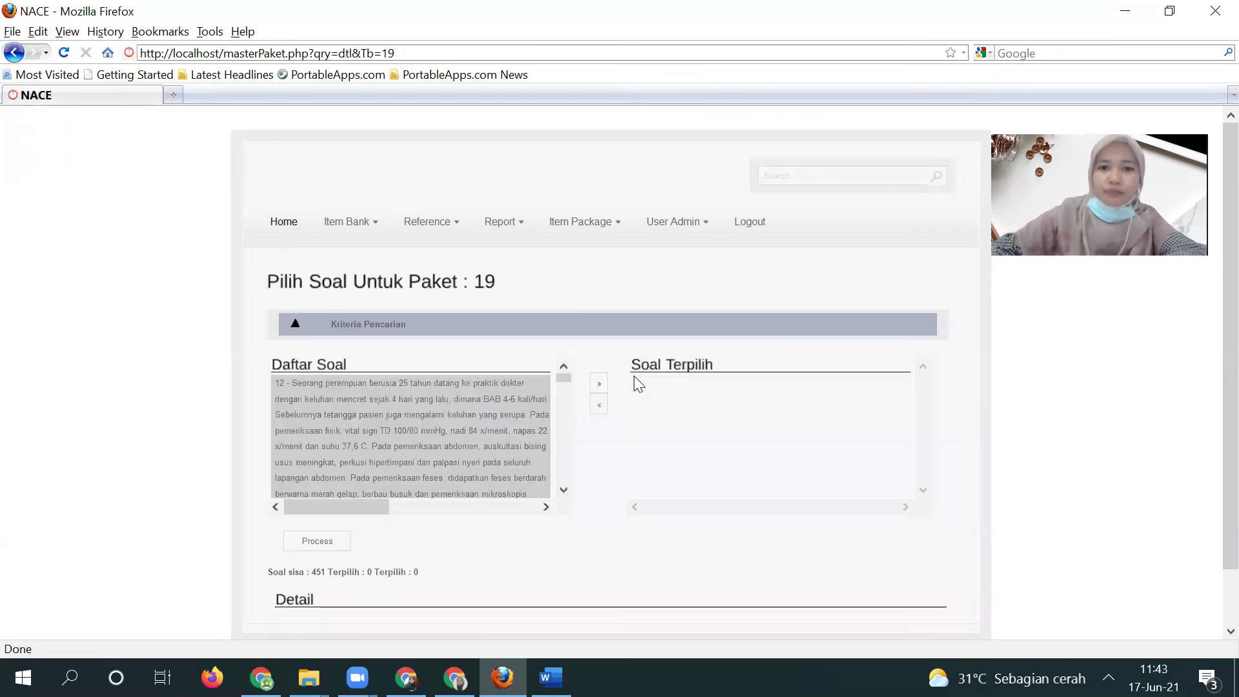
# Move question 463 into package 19's Soal Terpilih list and process the selection
pyautogui.click(306, 455)
pyautogui.moveTo(563, 380); pyautogui.dragTo(561, 498)
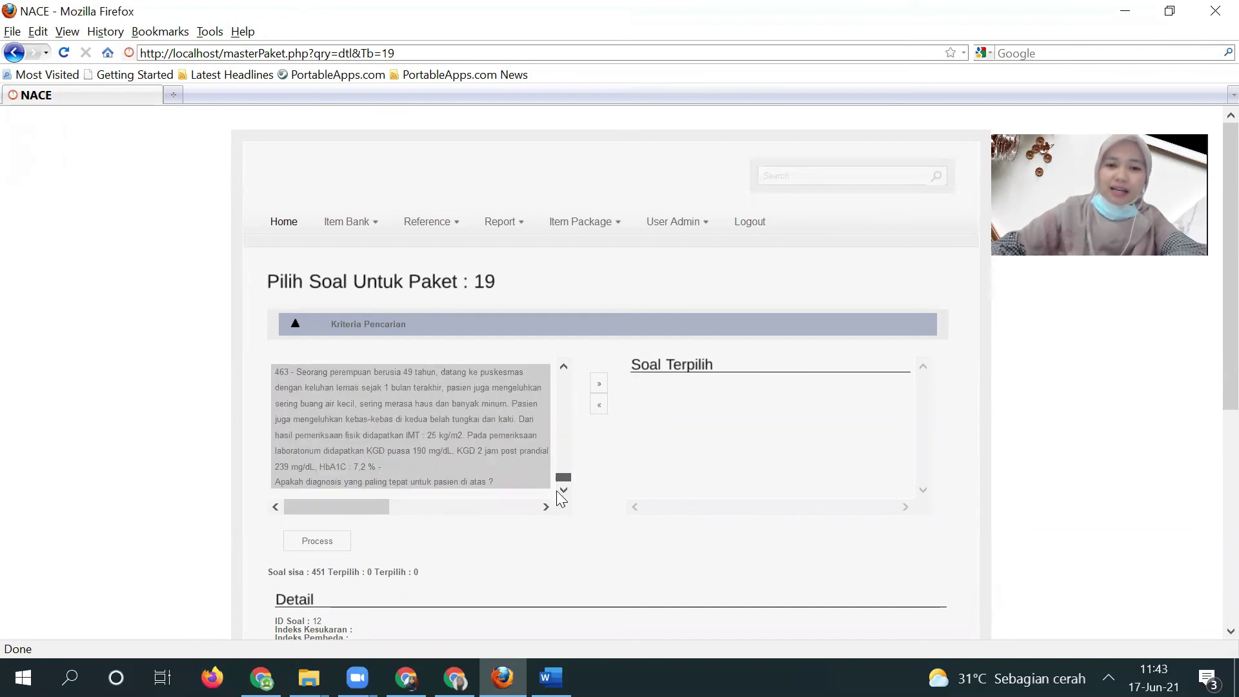
pyautogui.click(455, 444)
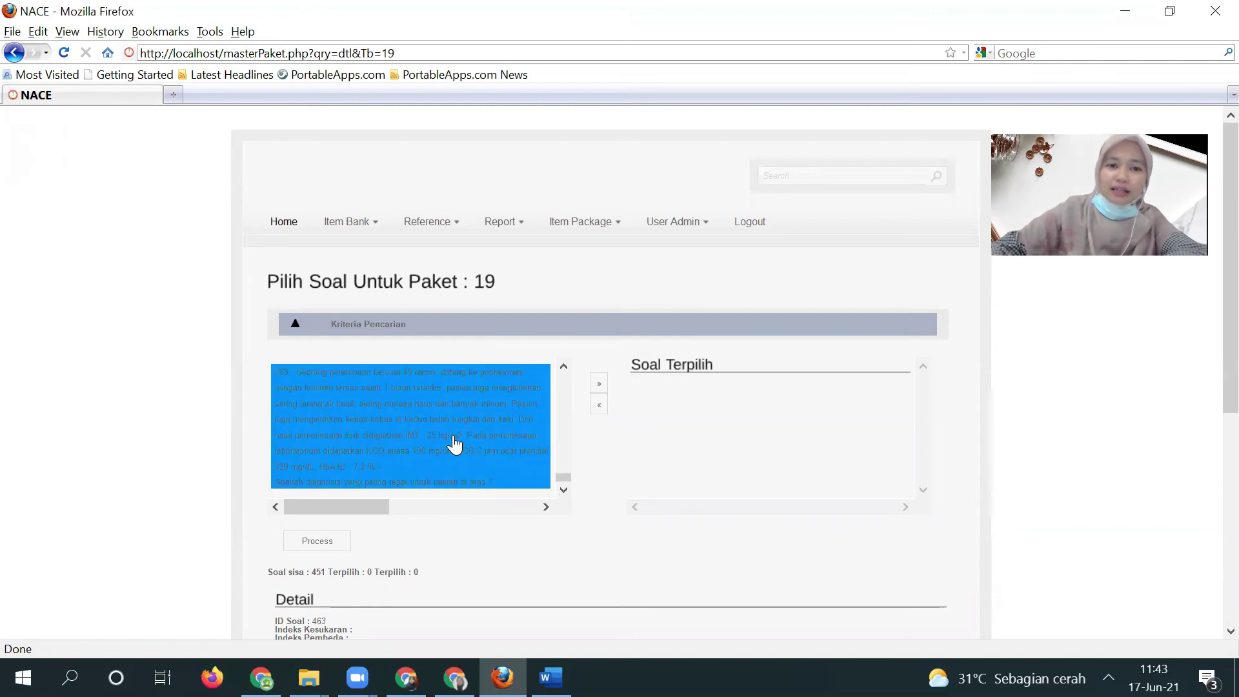
pyautogui.click(598, 386)
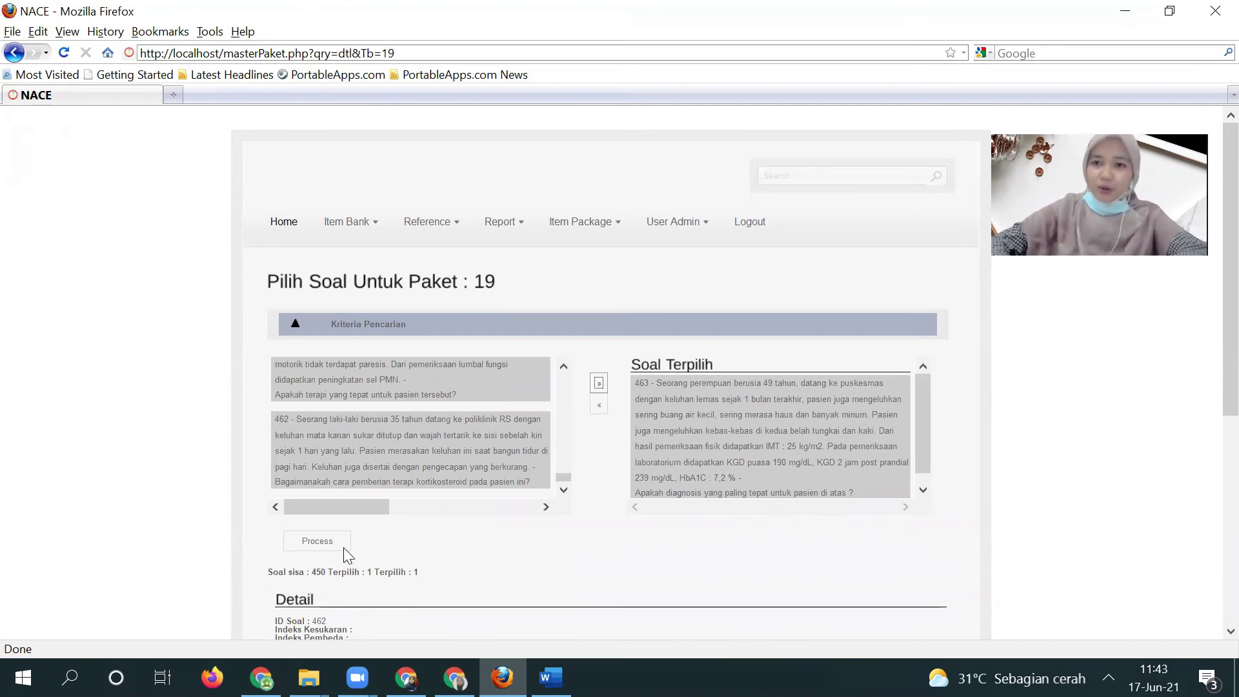
pyautogui.click(887, 494)
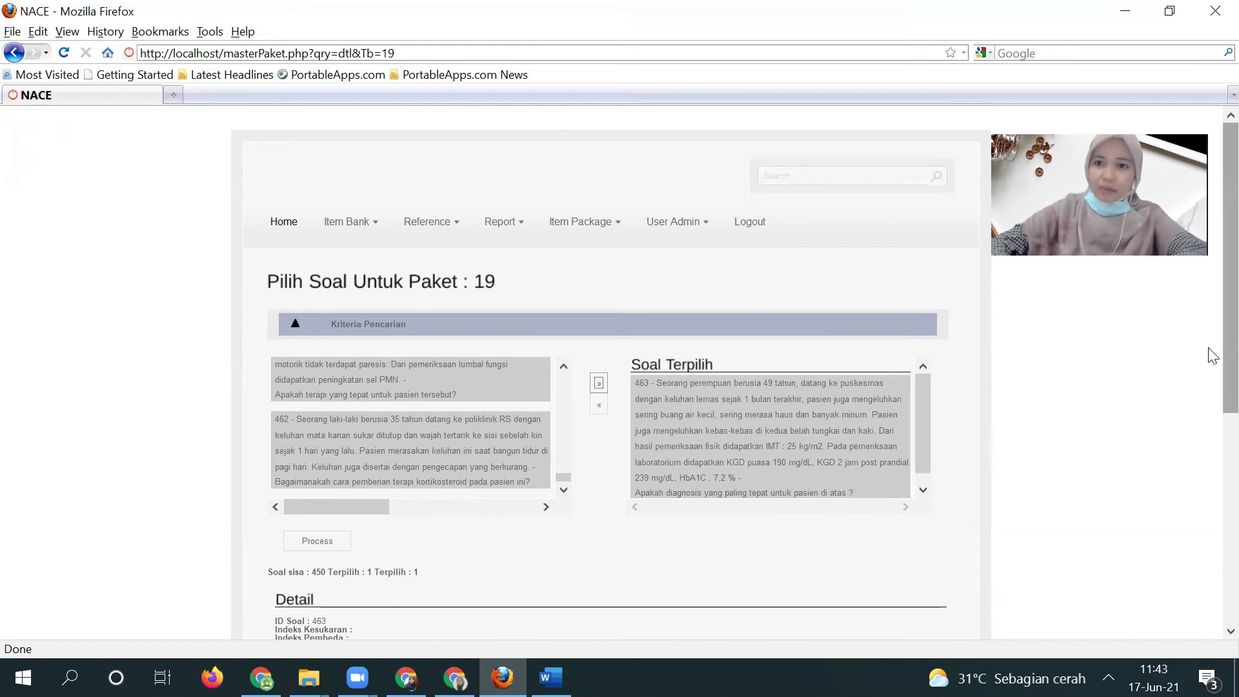
pyautogui.moveTo(1210, 351); pyautogui.dragTo(1213, 422)
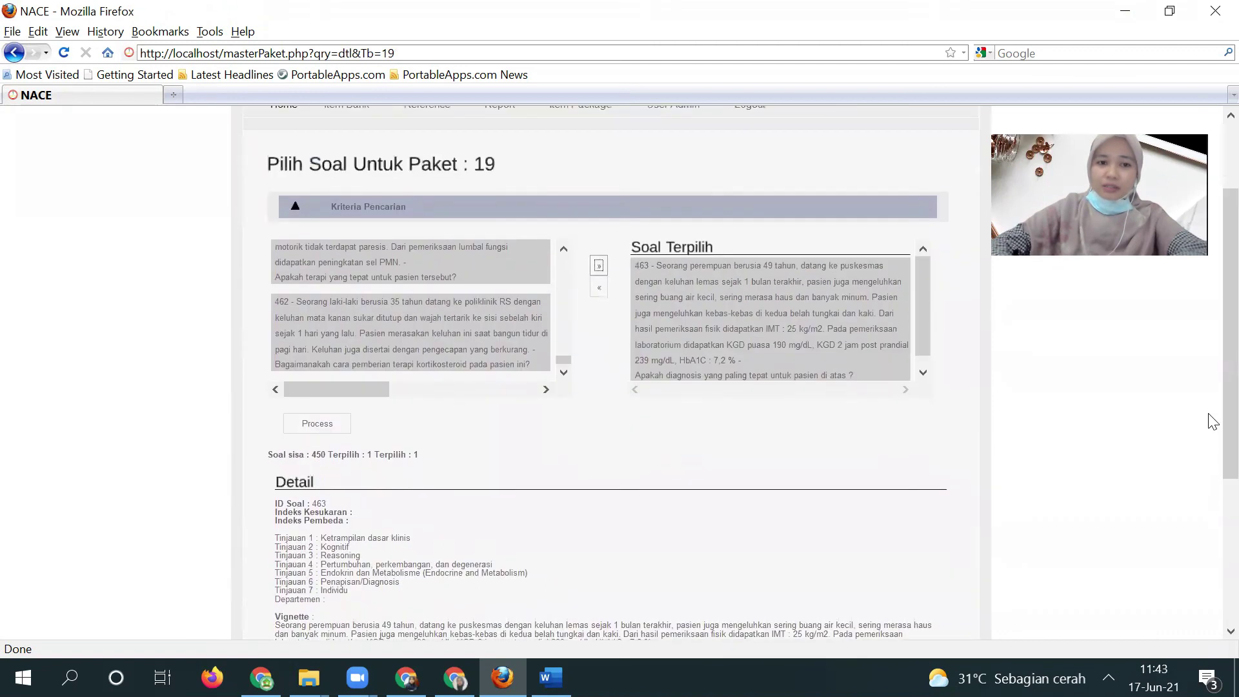
pyautogui.click(321, 425)
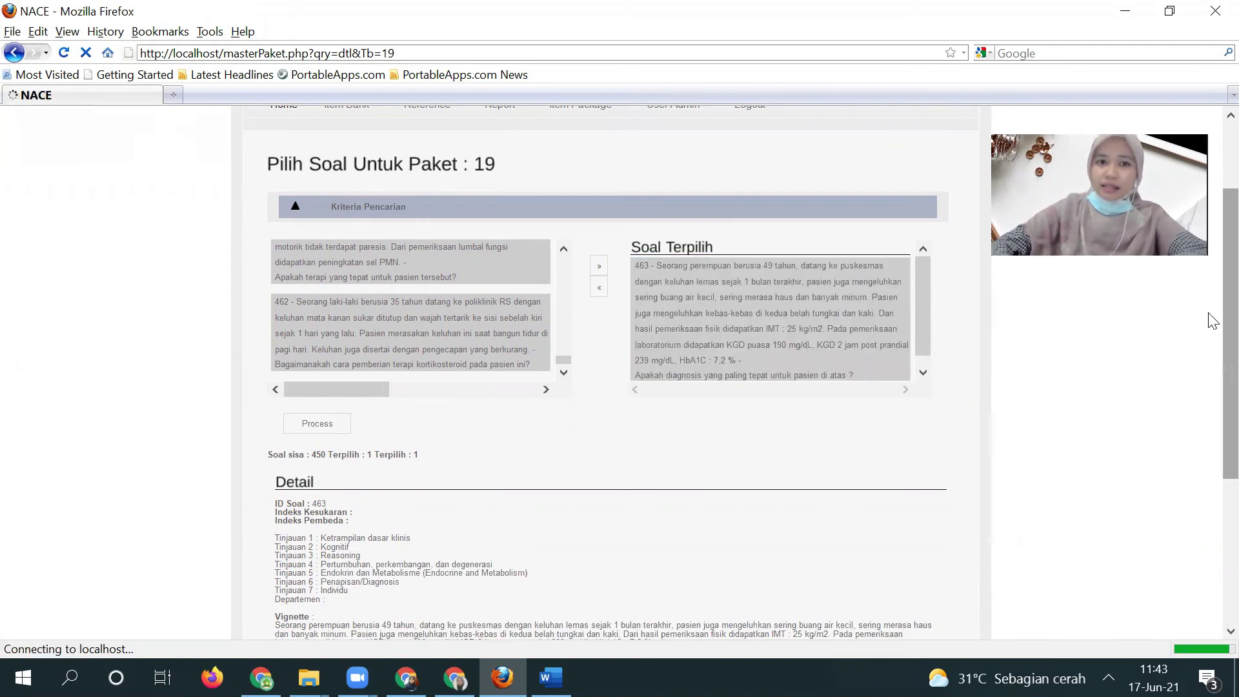
pyautogui.moveTo(1209, 320); pyautogui.dragTo(1212, 253)
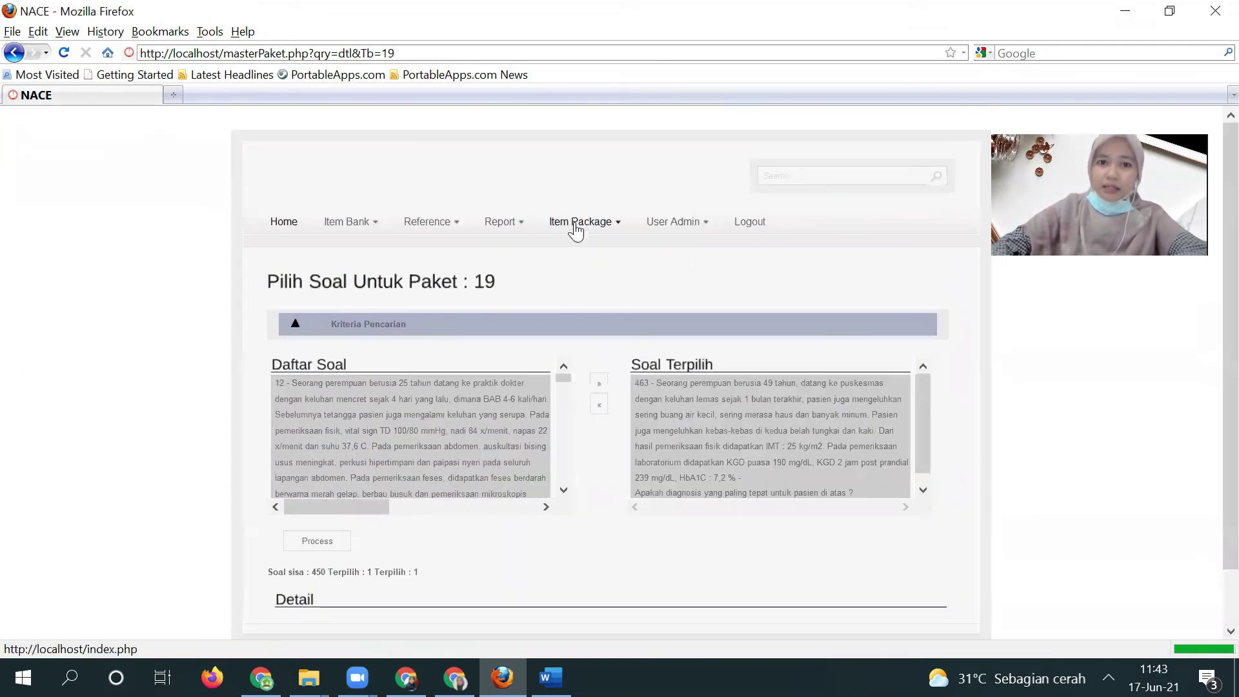
# Return to the home page and open the Daftar Paket Untuk Regional package list
pyautogui.click(576, 231)
pyautogui.moveTo(578, 240)
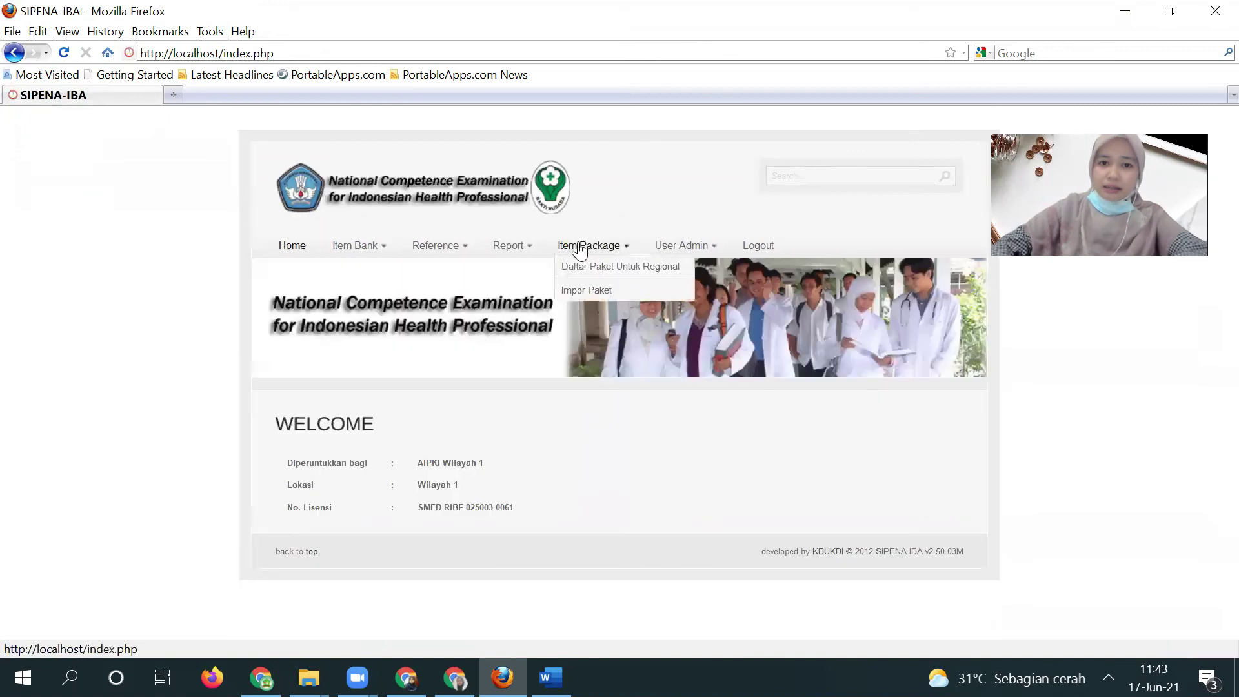
pyautogui.click(579, 272)
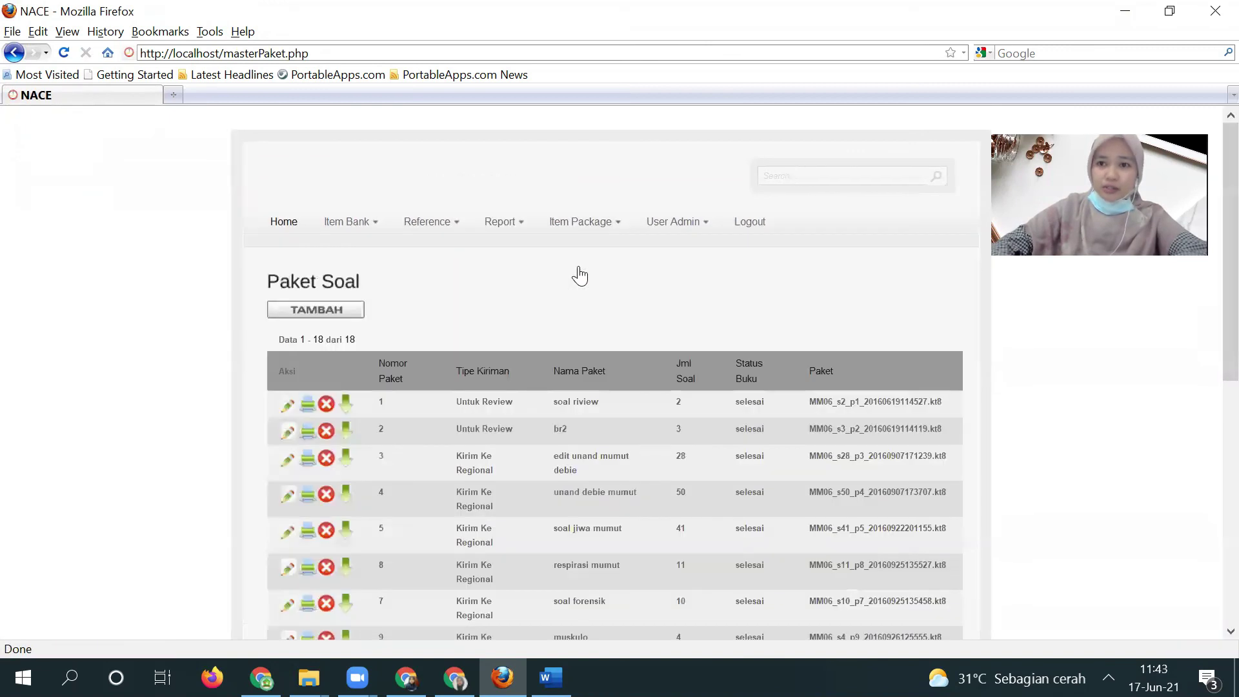
pyautogui.scroll(-1, 1212, 386)
pyautogui.scroll(-5, 1210, 385)
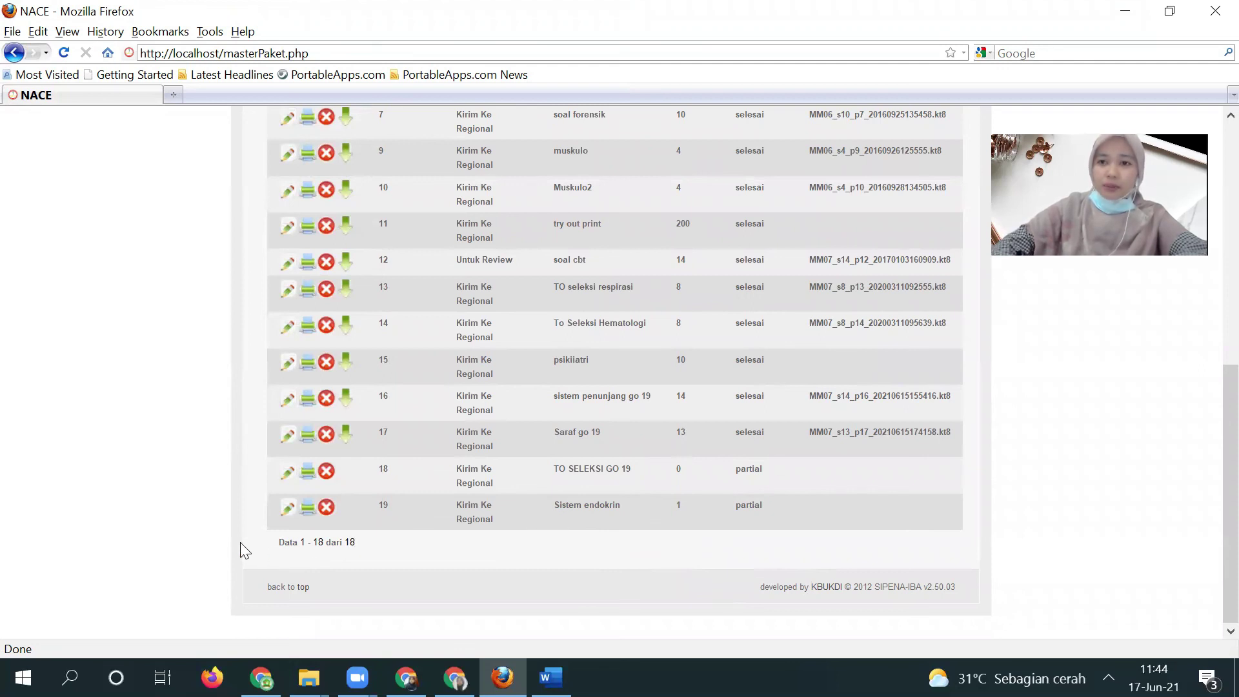
# Change package 19 (Sistem endokrin) Status Buku from partial to selesai and save
pyautogui.click(288, 509)
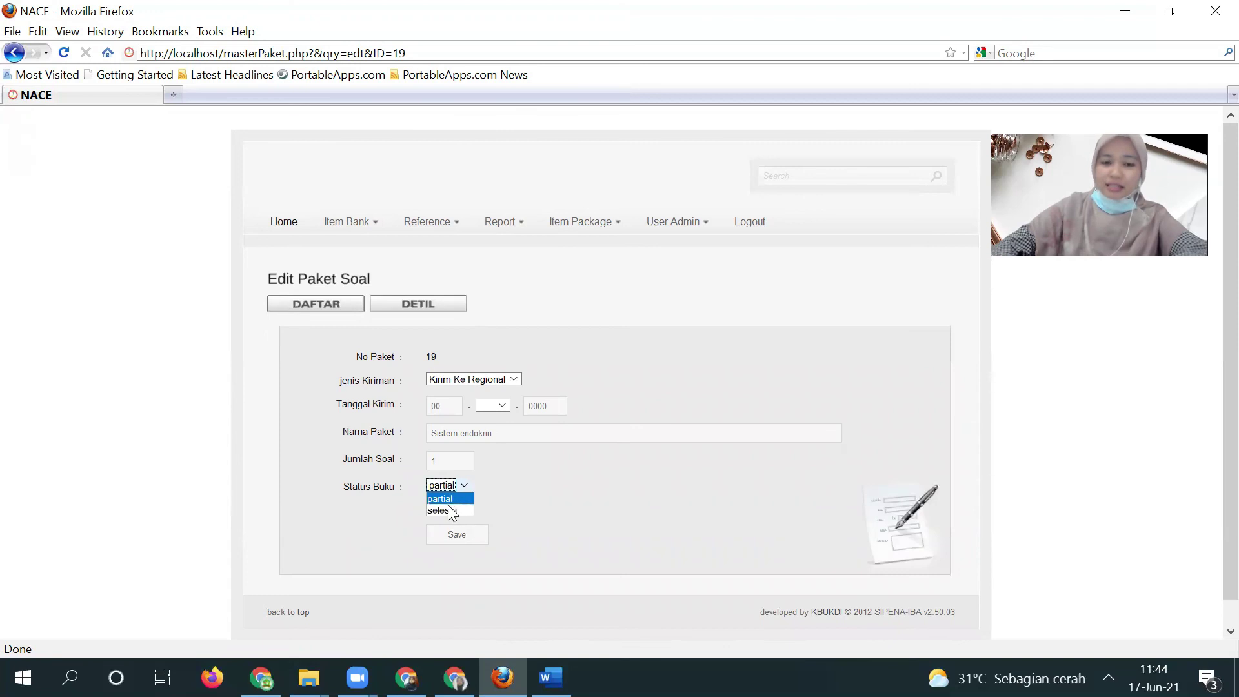
pyautogui.click(448, 509)
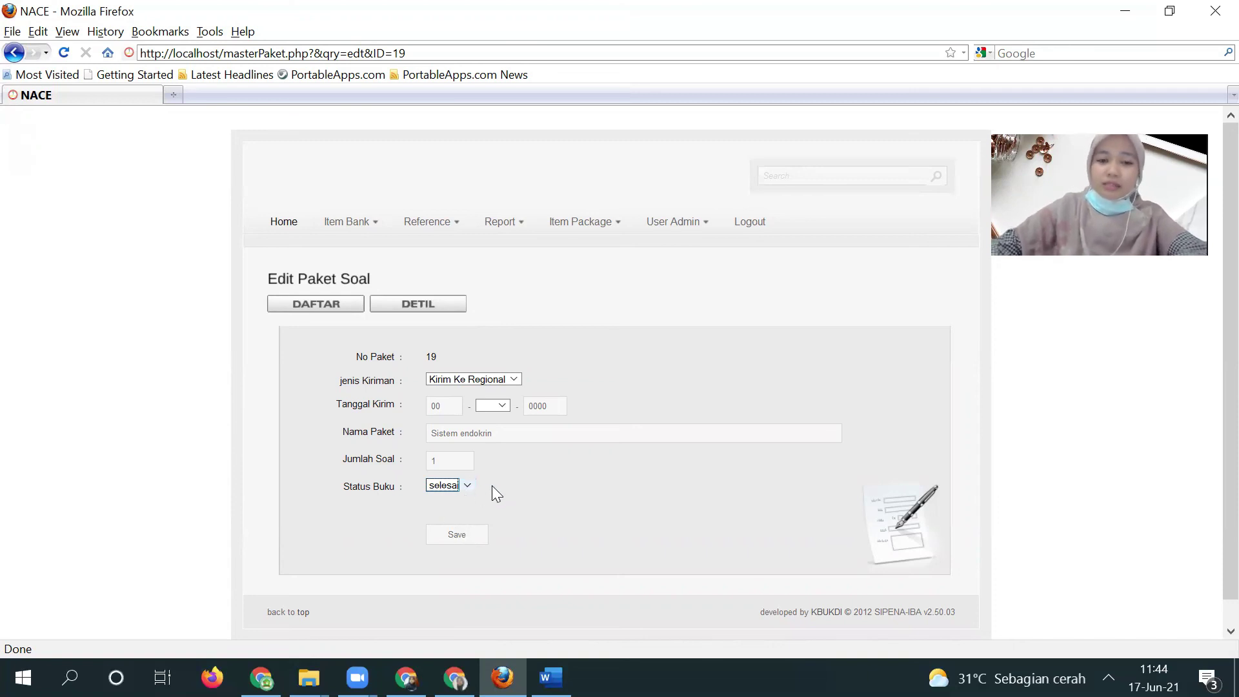
pyautogui.click(463, 535)
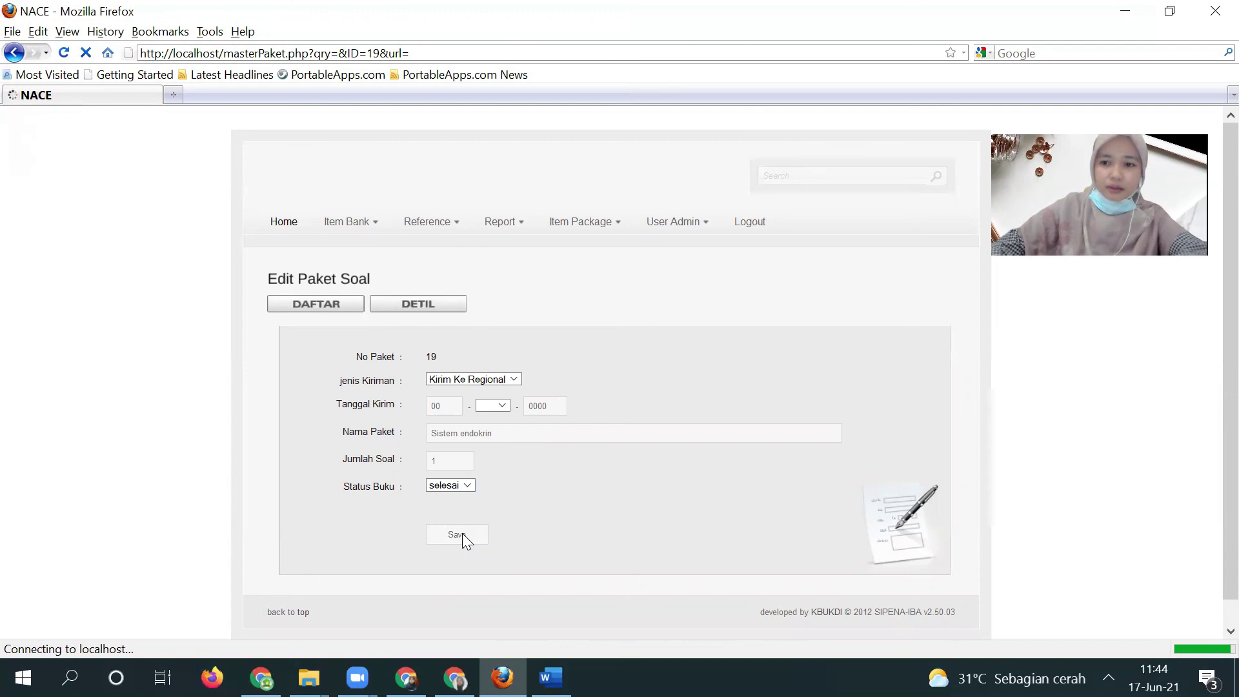
pyautogui.scroll(-10, 1210, 400)
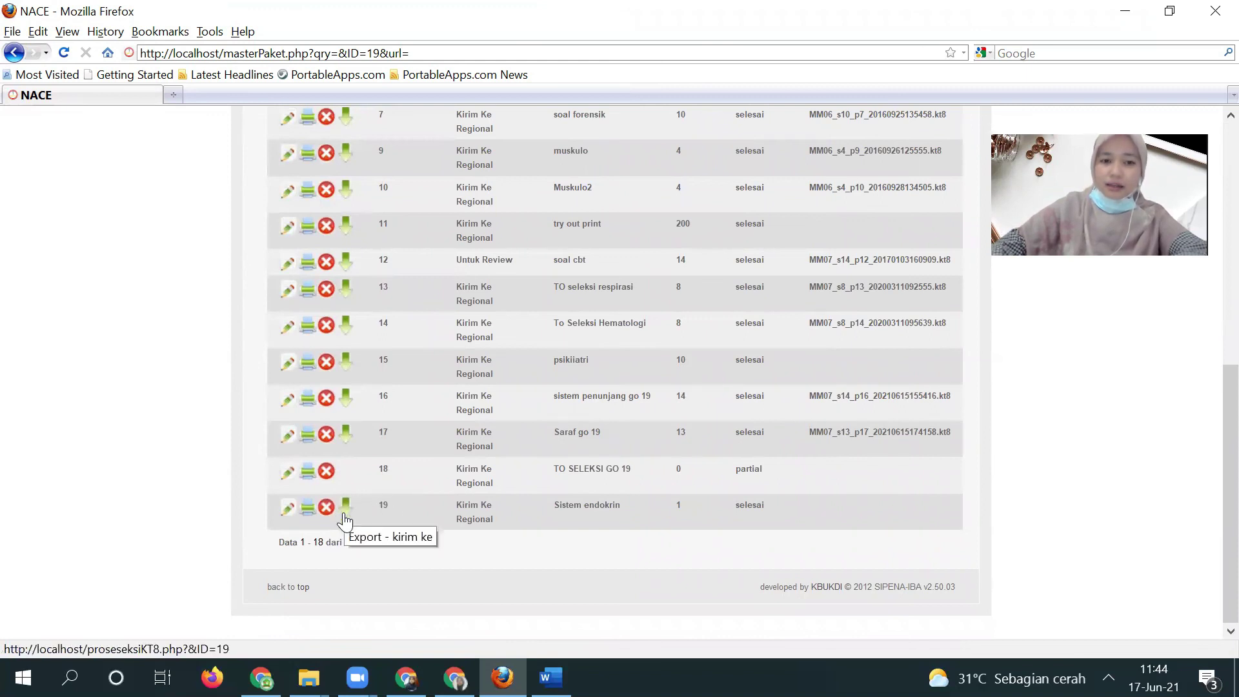
# Export package 19 and save MM07_s1_p19_20210617124612.kt8 into the TO seleksi folder
pyautogui.click(344, 514)
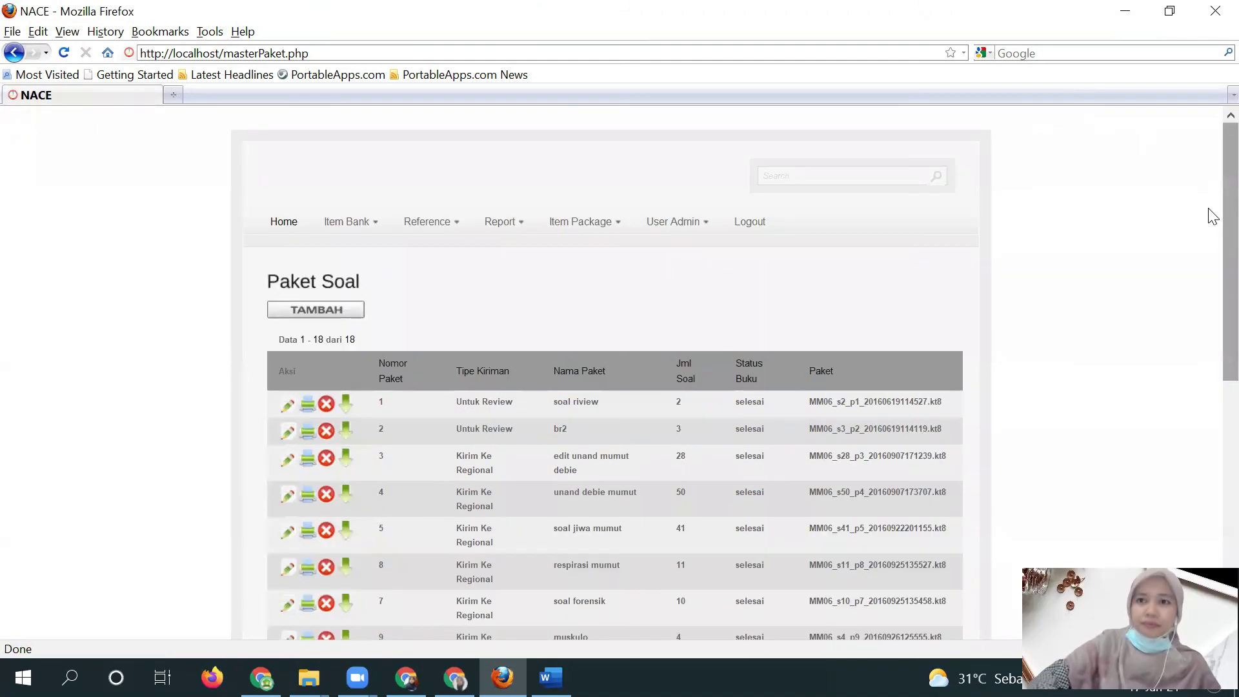
pyautogui.scroll(-6, 1212, 248)
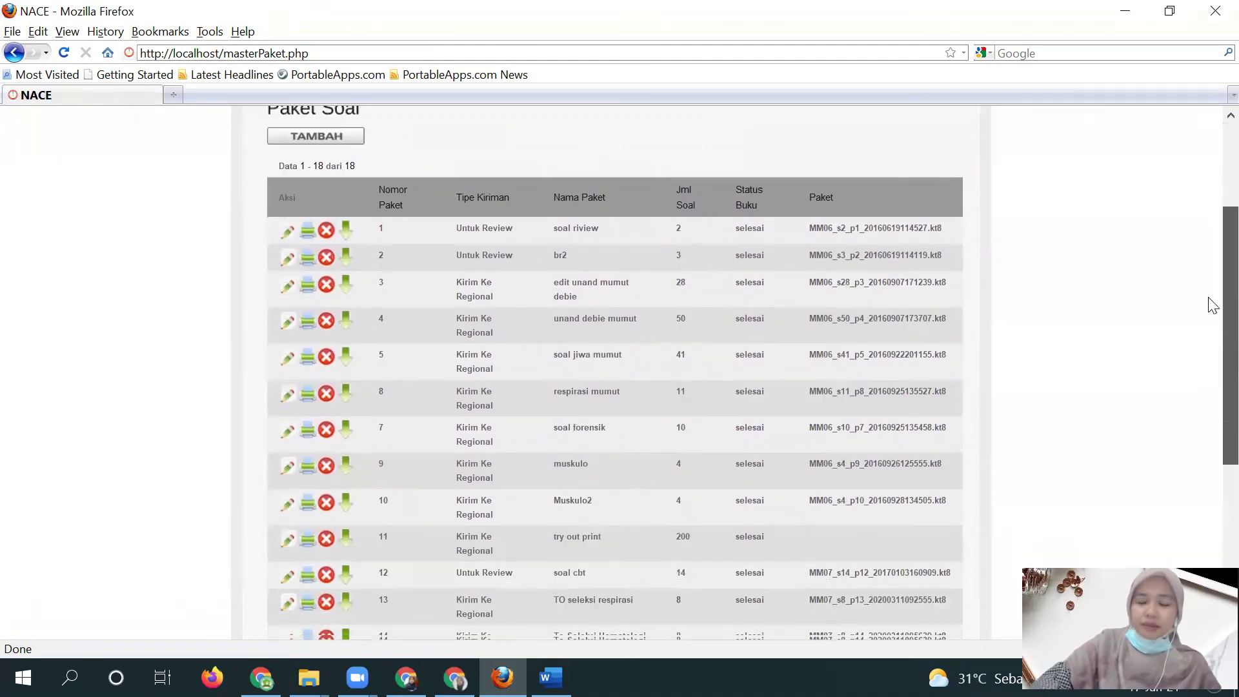
pyautogui.scroll(-5, 1212, 359)
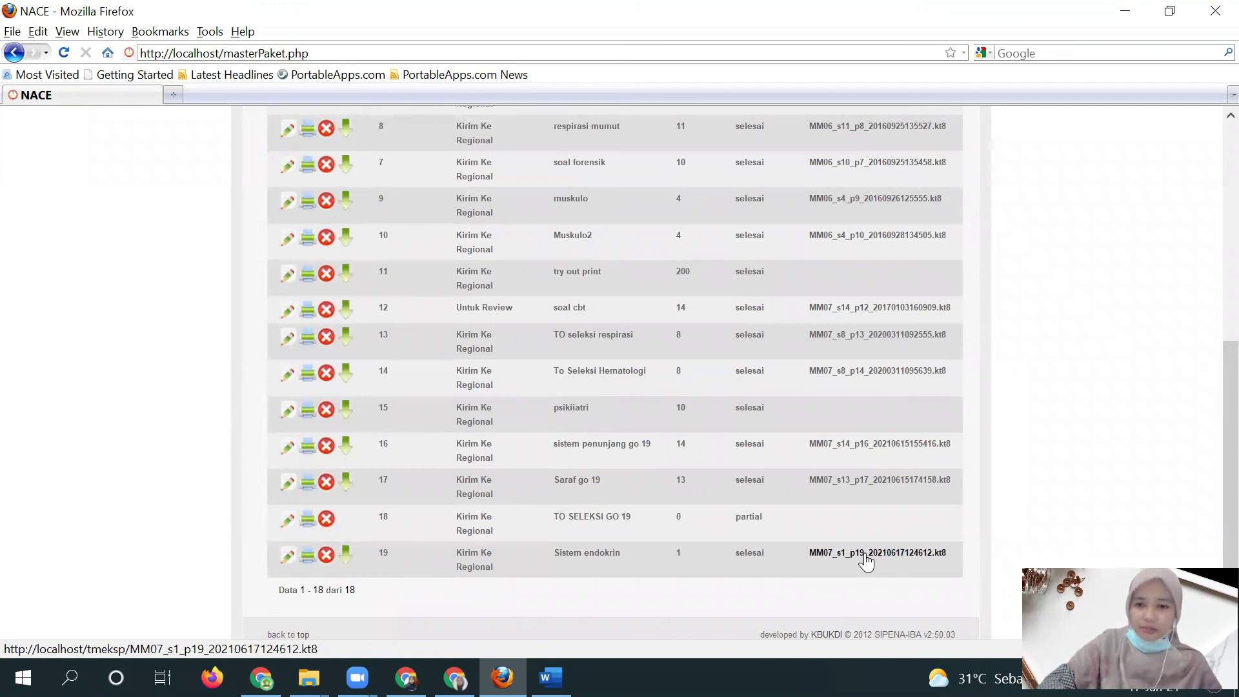
pyautogui.click(864, 555)
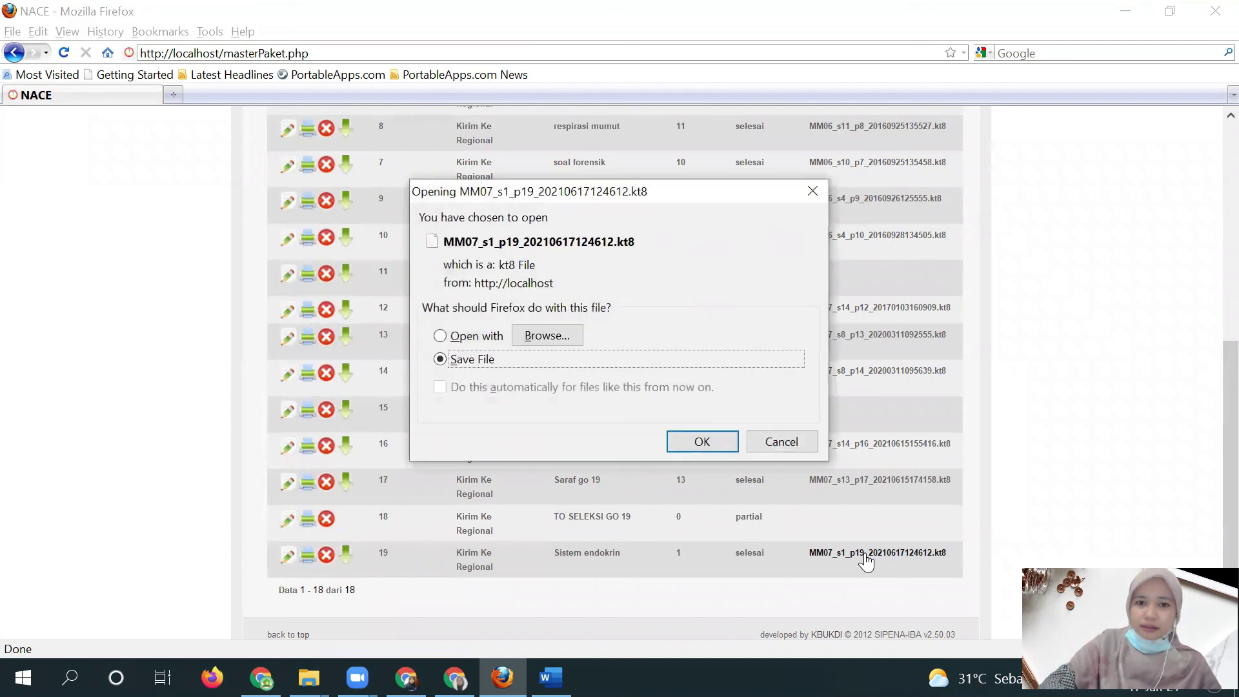
pyautogui.click(693, 433)
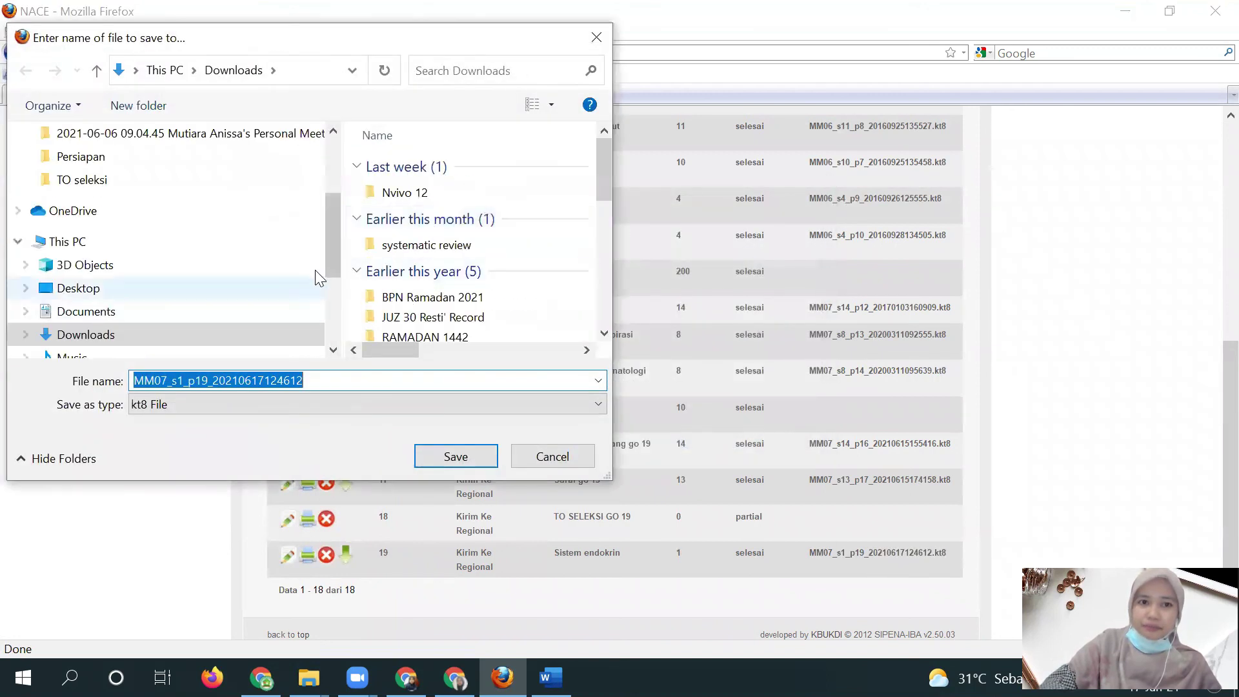
pyautogui.click(111, 179)
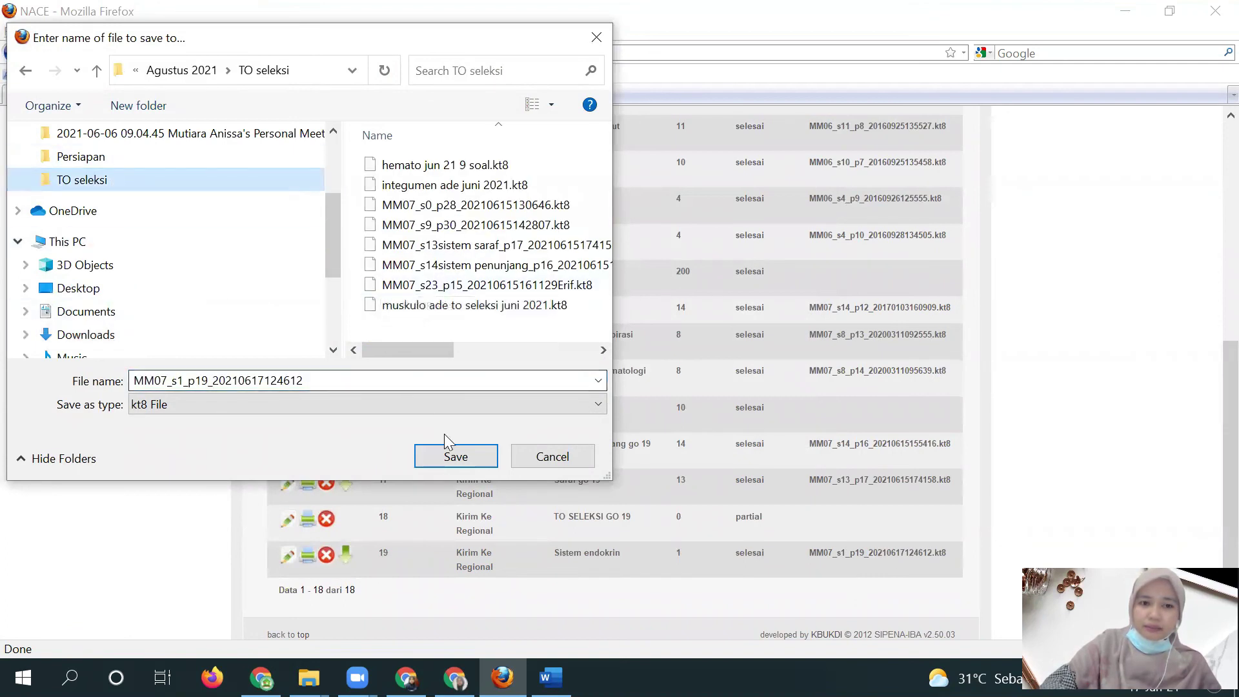
pyautogui.click(445, 460)
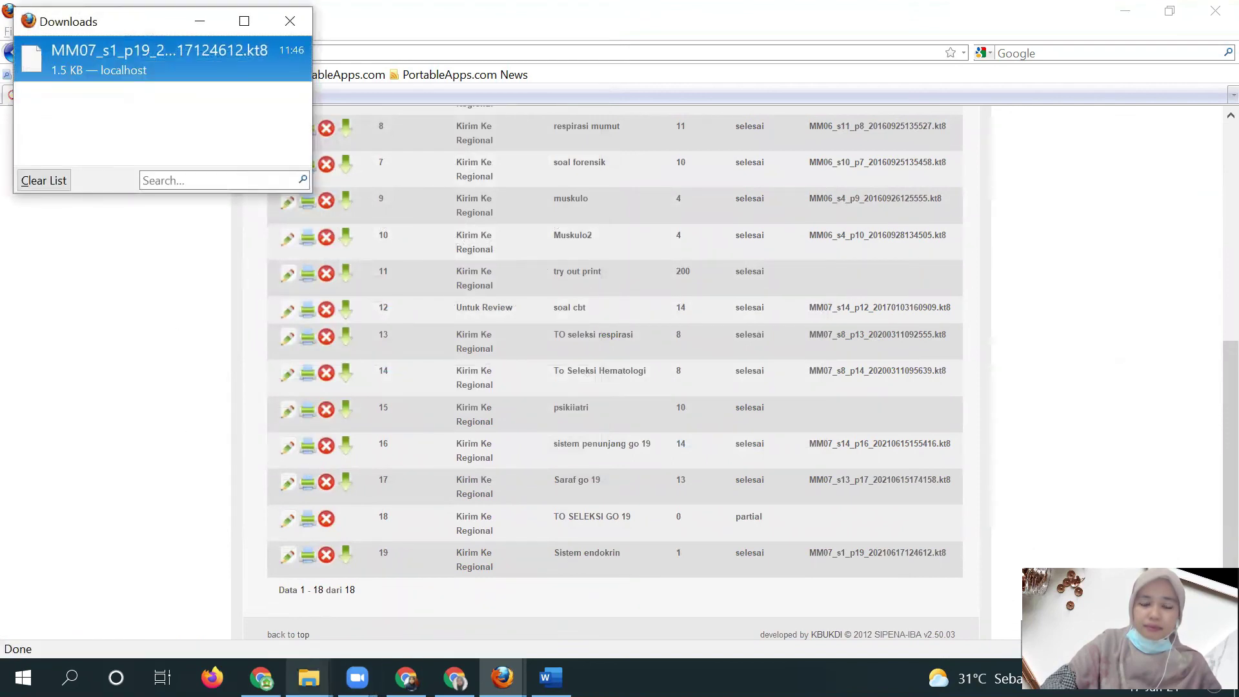
# Bring the TO seleksi Explorer window forward and sort its files by date modified
pyautogui.click(309, 677)
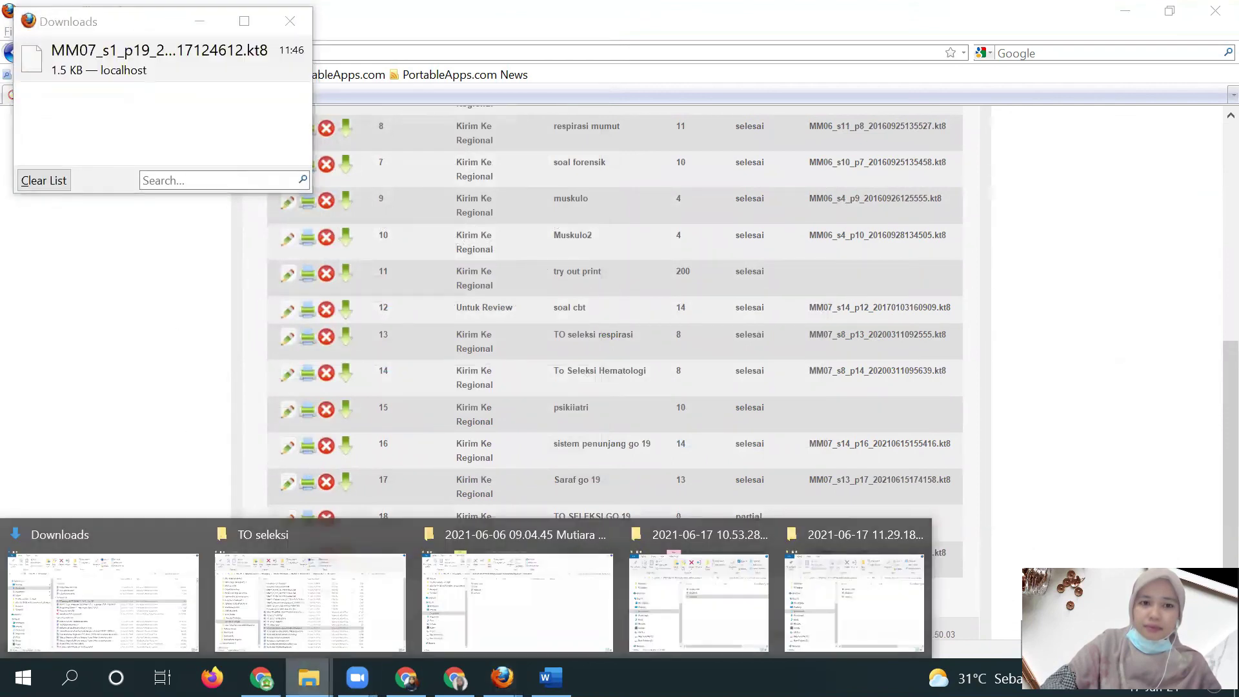
pyautogui.click(335, 614)
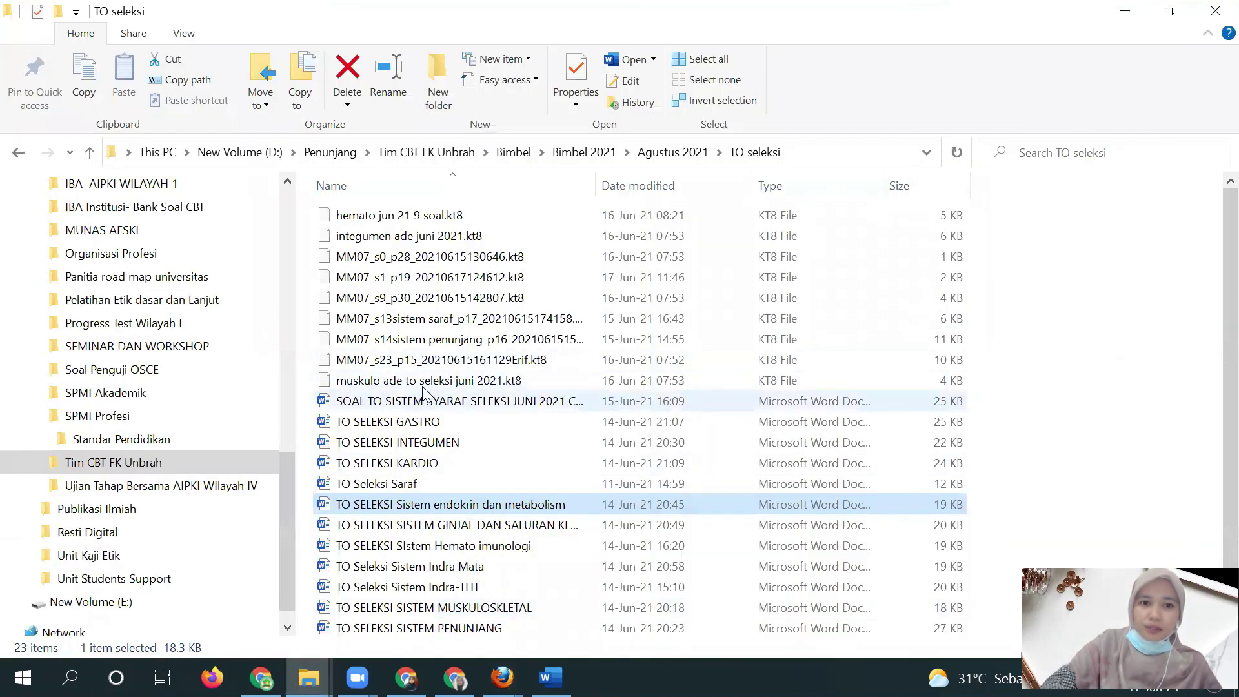
pyautogui.rightClick(1099, 251)
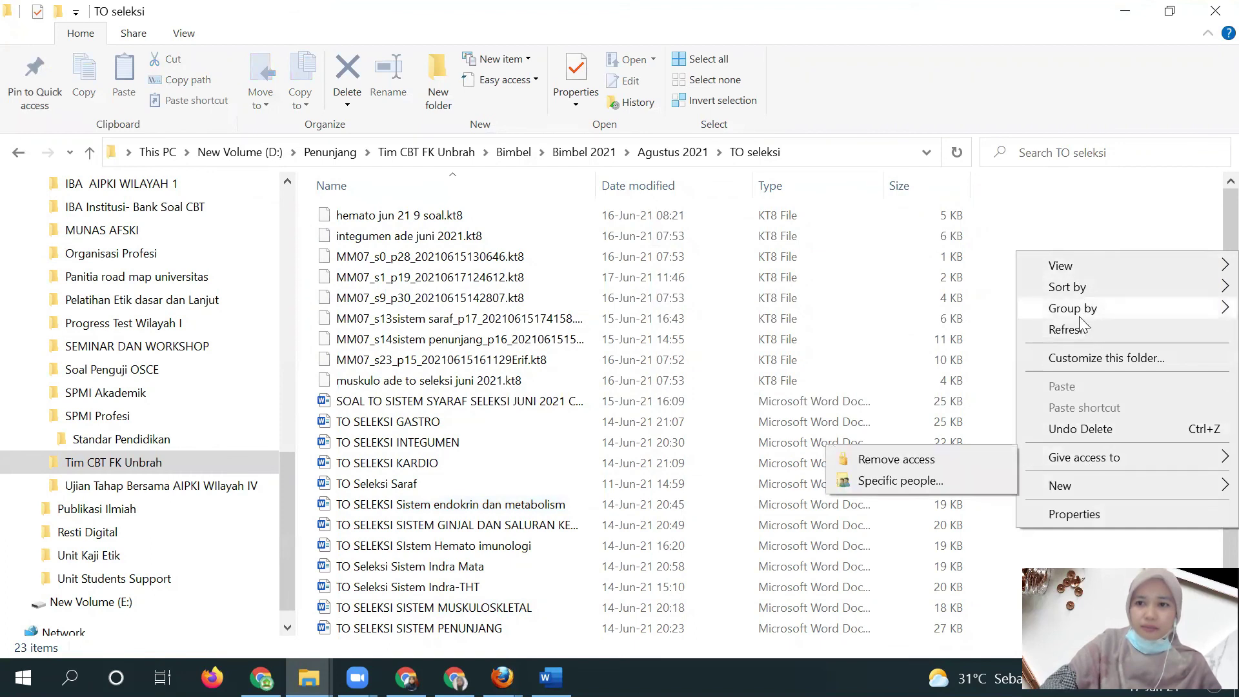
pyautogui.moveTo(1084, 287)
pyautogui.click(965, 320)
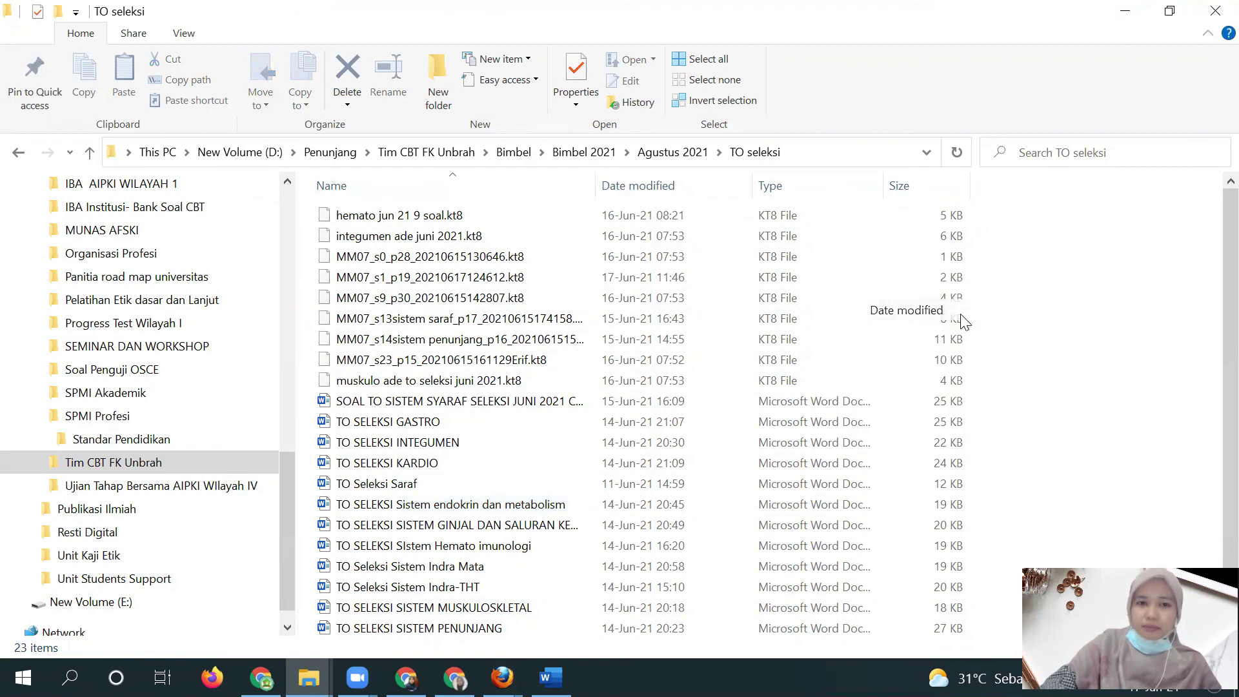